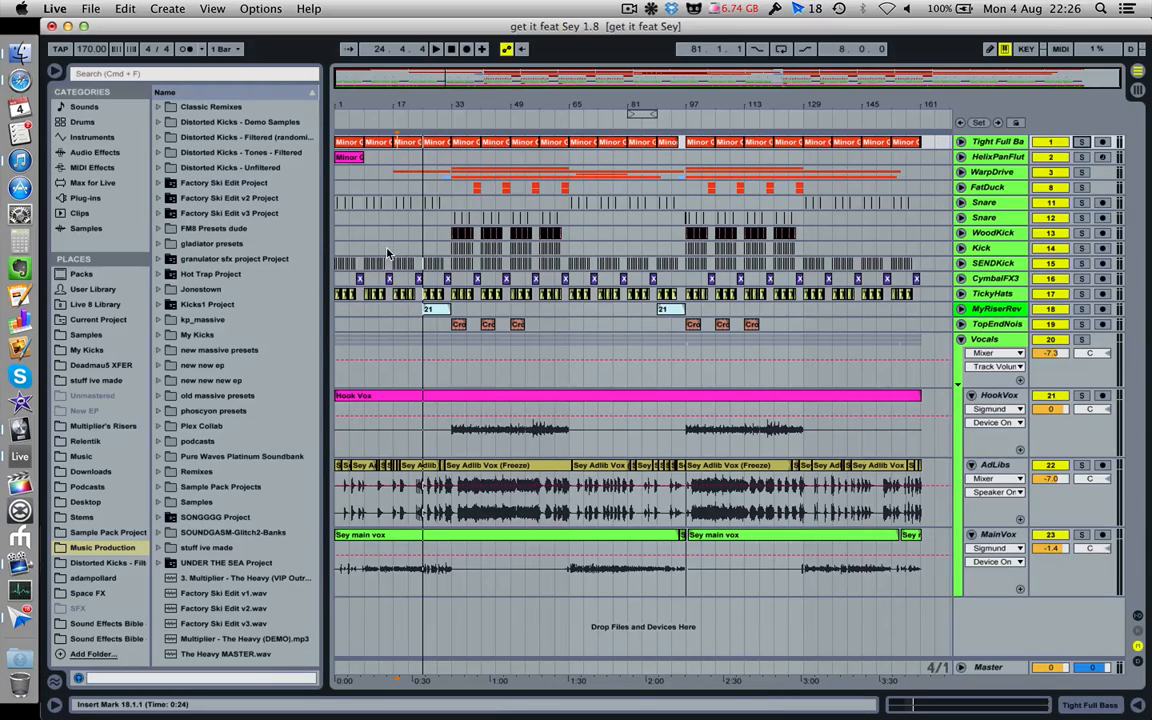
Switch to iTunes and play the 1411 kbps version of Multiplier - Get It feat. Sey (Original Mix), pausing after the first minute
key("ctrl+Up")
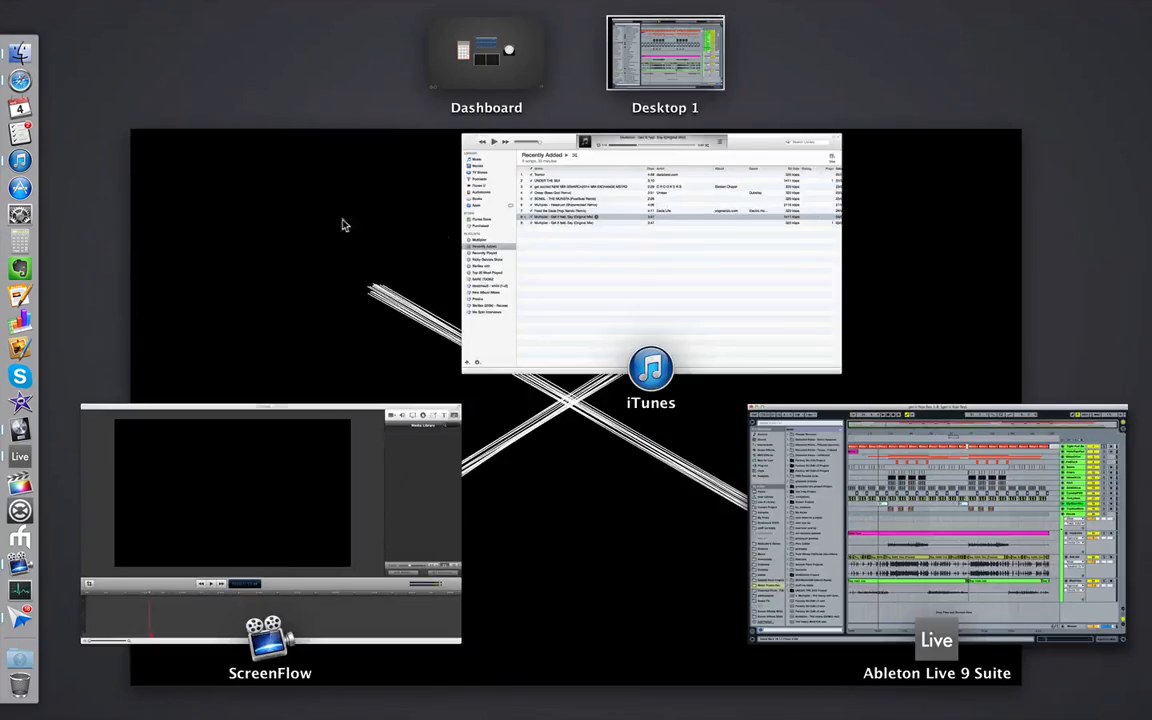
left_click(532, 232)
left_click_drag(532, 56, 458, 57)
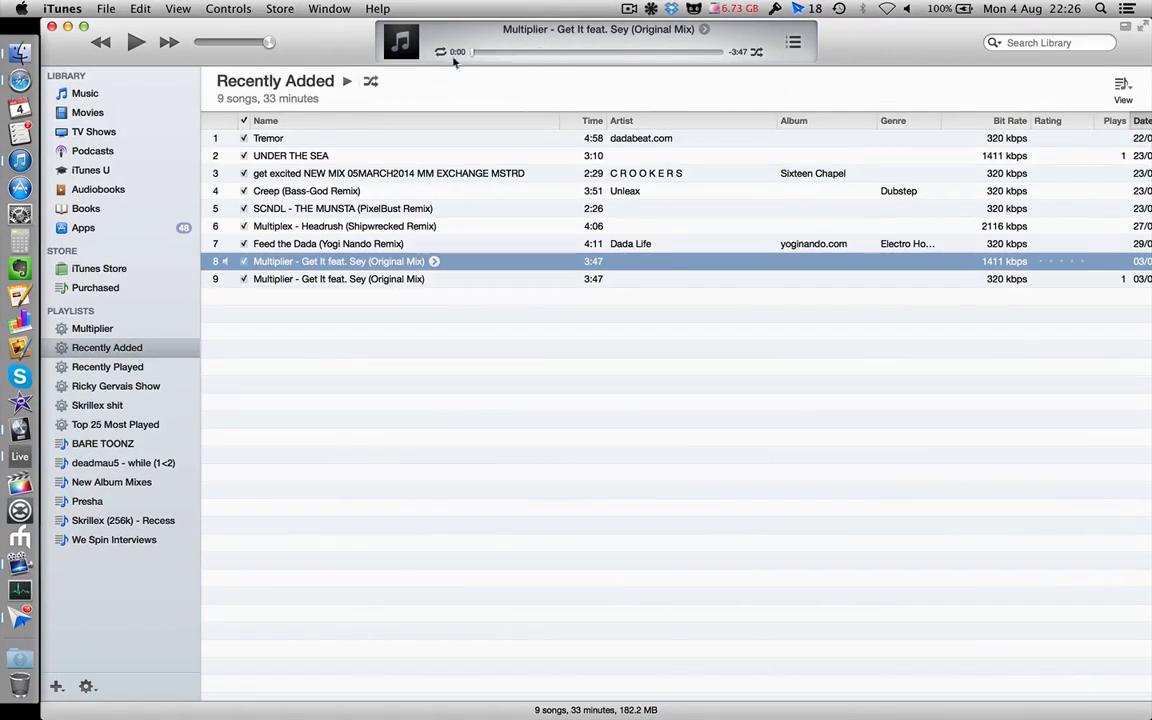
left_click(135, 43)
left_click(632, 7)
left_click(632, 7)
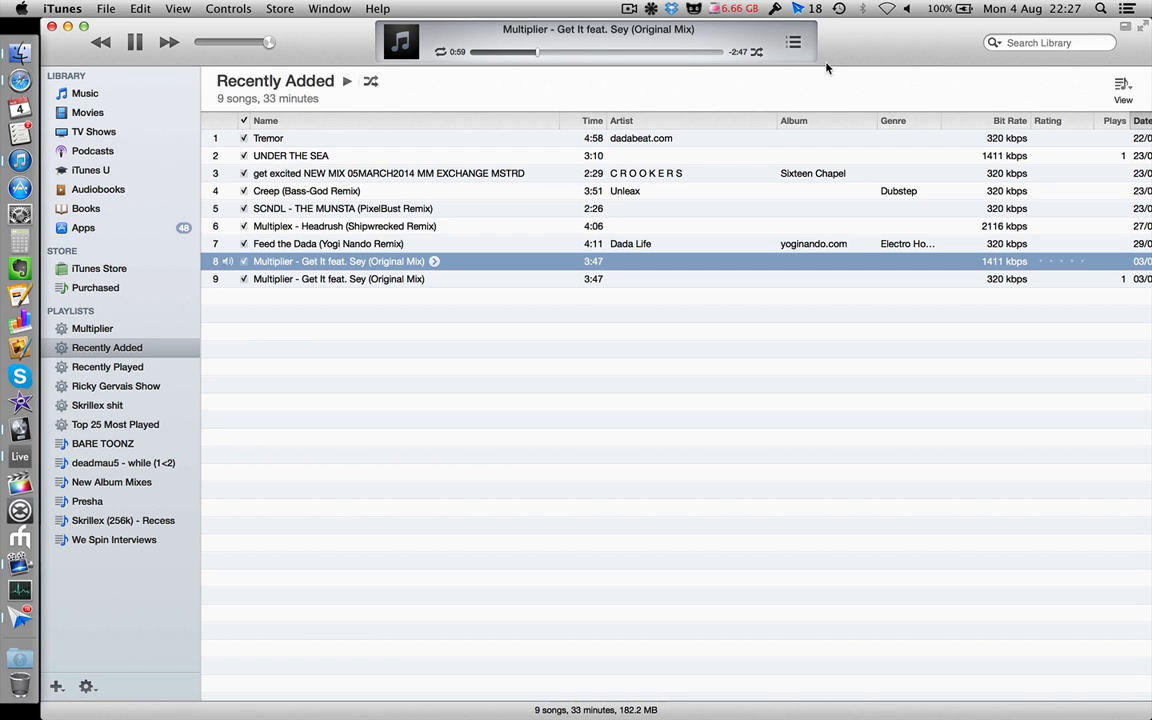
left_click(133, 42)
Return to Ableton Live and select the Vocals group track, with the whole song arrangement in view
key("ctrl+Up")
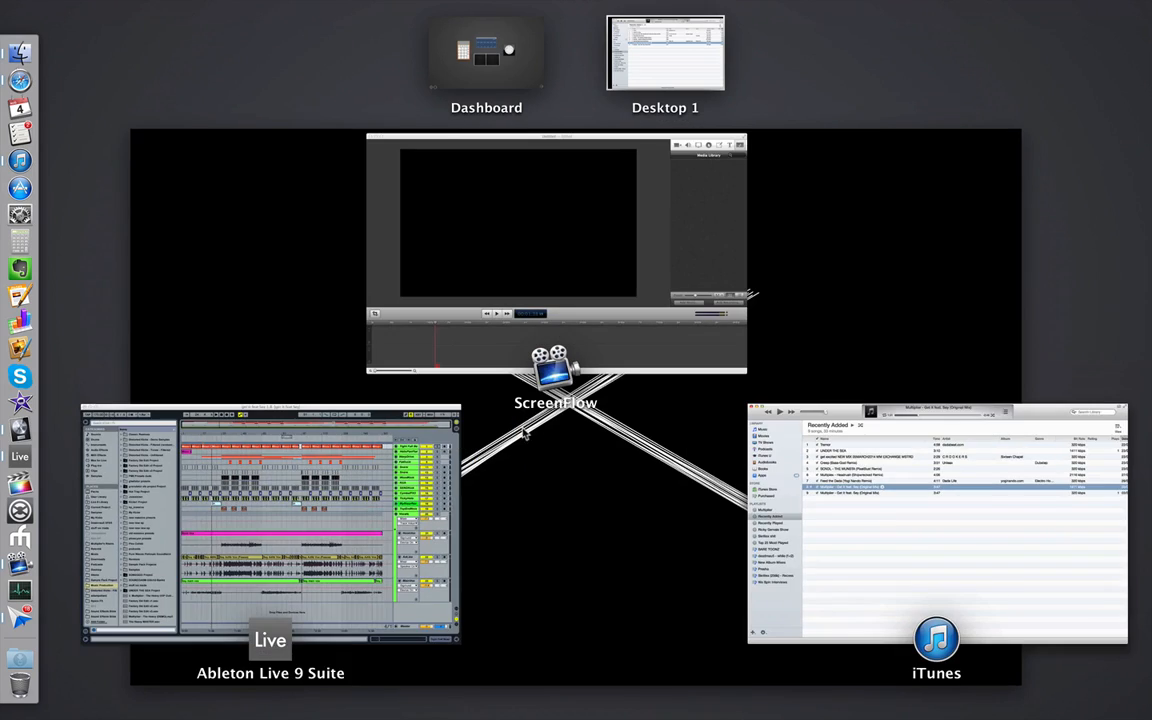
left_click(359, 473)
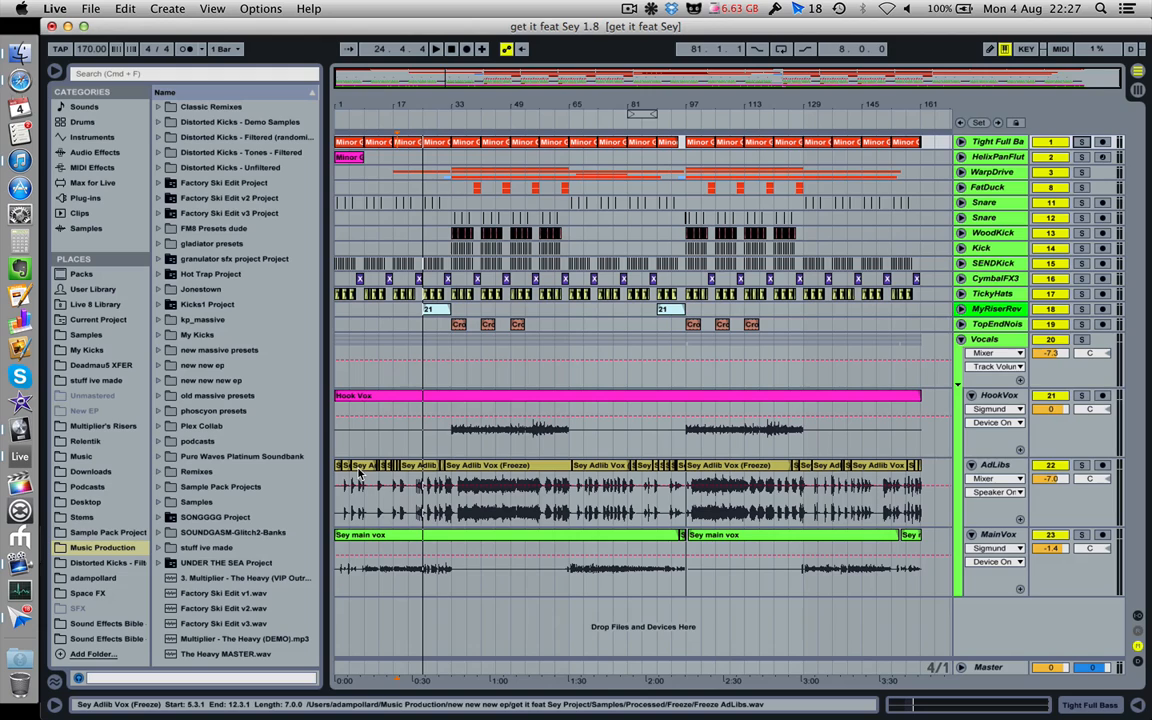
left_click(396, 192)
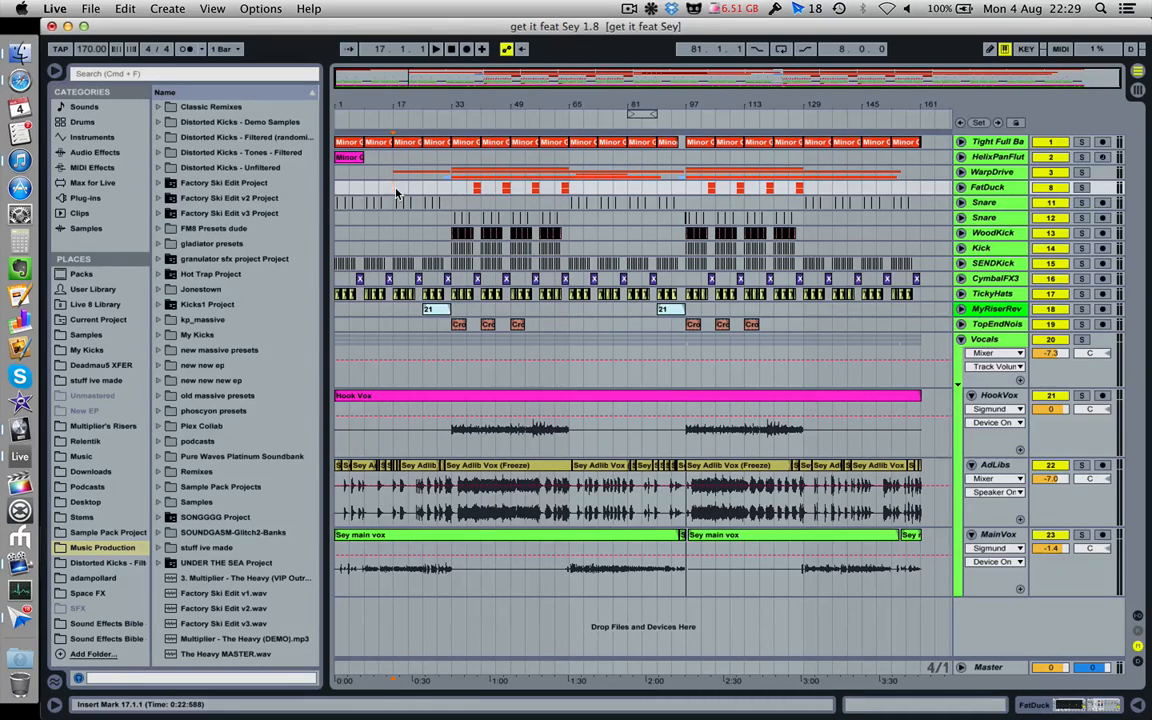
left_click_drag(424, 98, 470, 104)
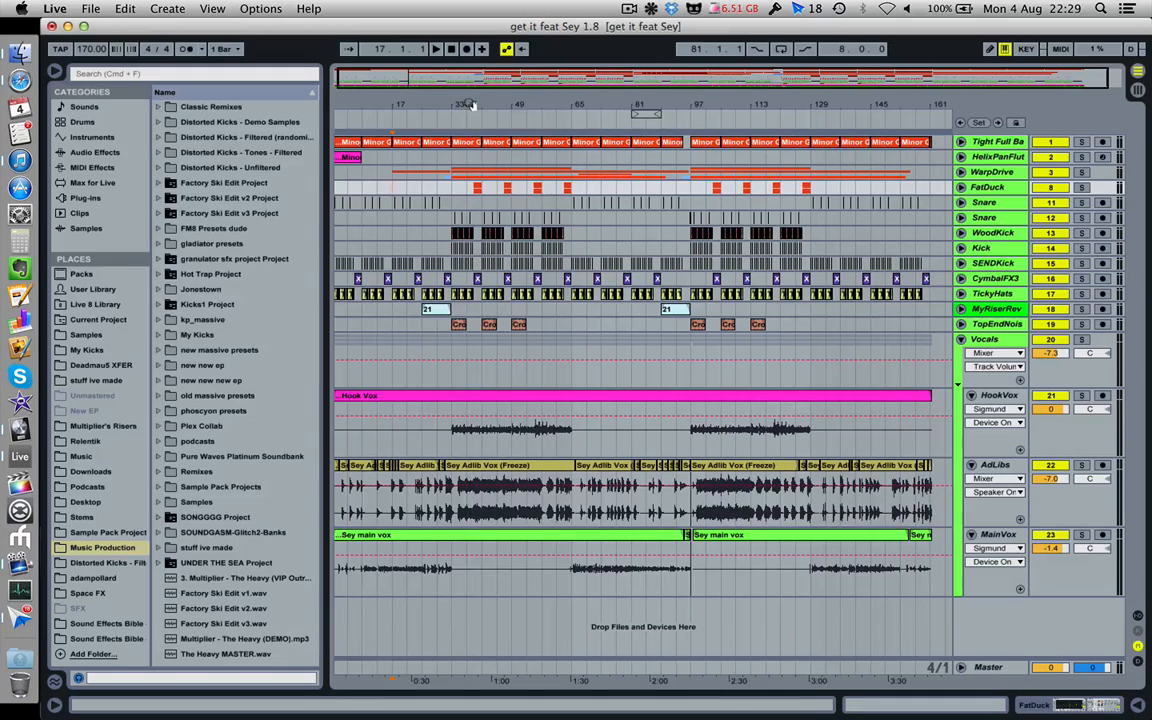
left_click(990, 338)
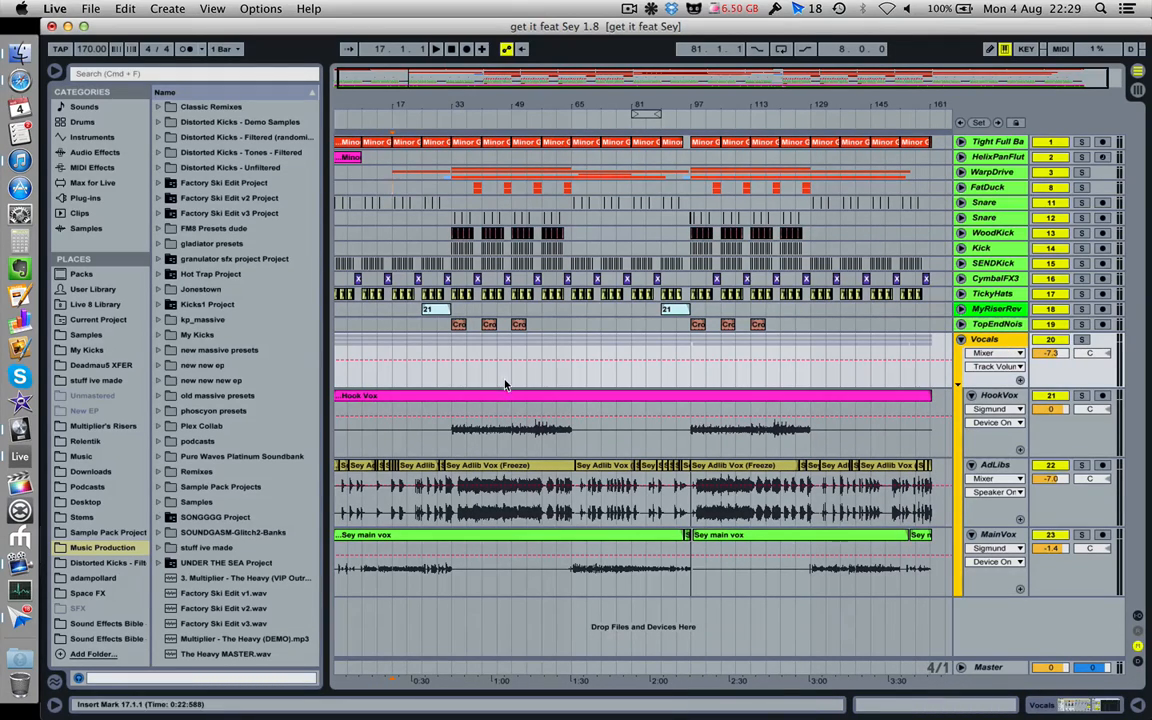
left_click_drag(350, 103, 354, 101)
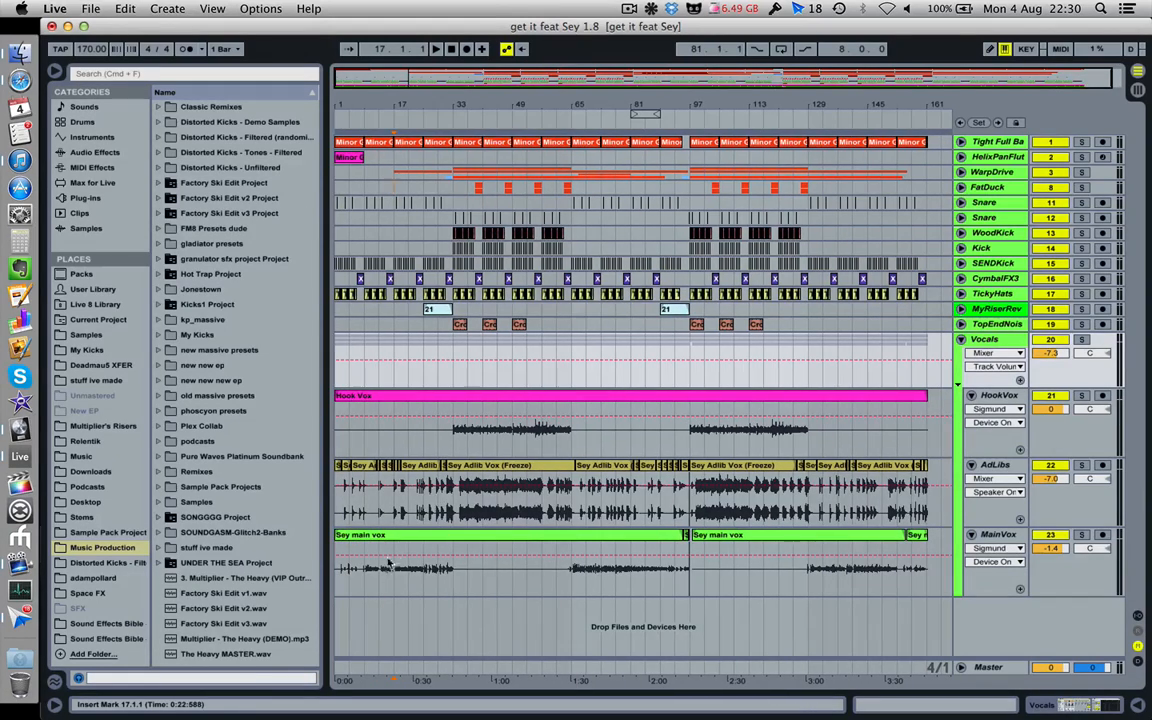
Solo the MainVox track and play the processed vocal from bar 13
left_click(399, 543)
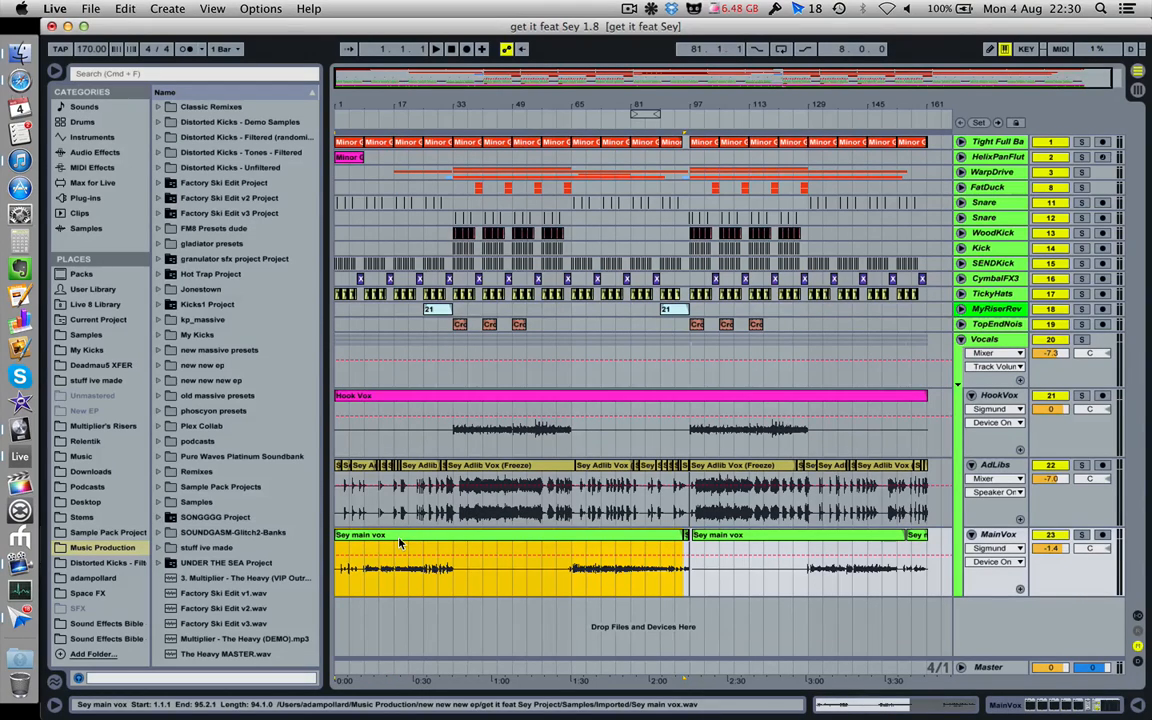
left_click(381, 580)
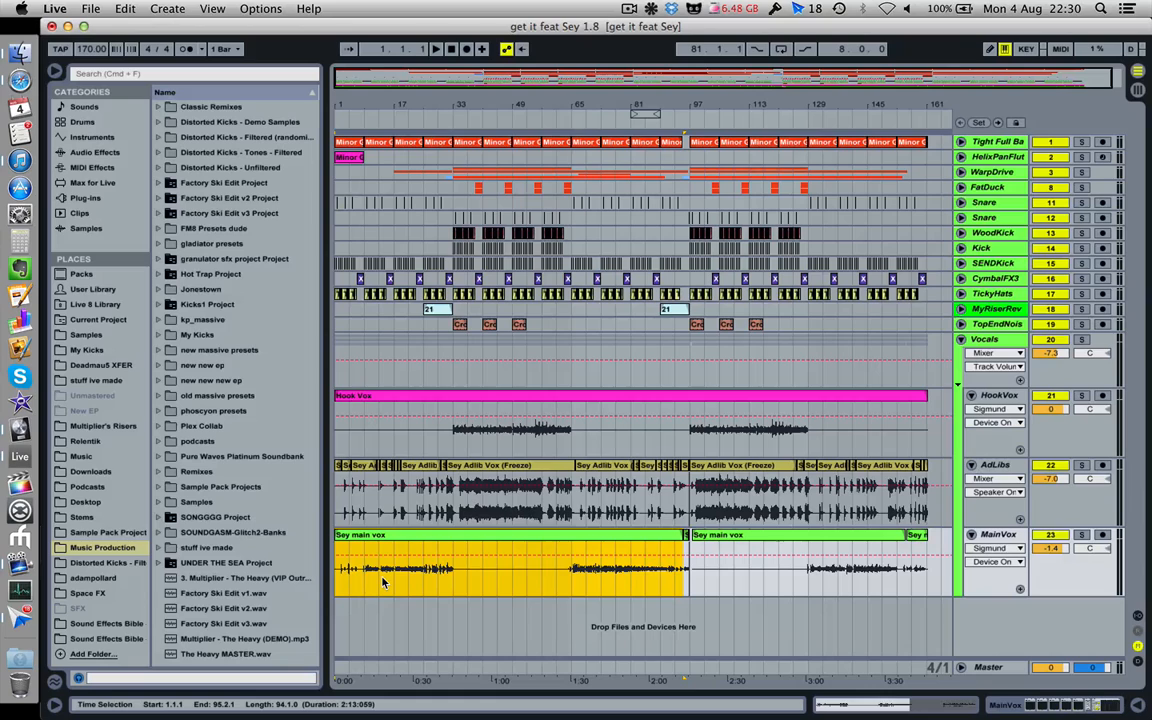
left_click(379, 583)
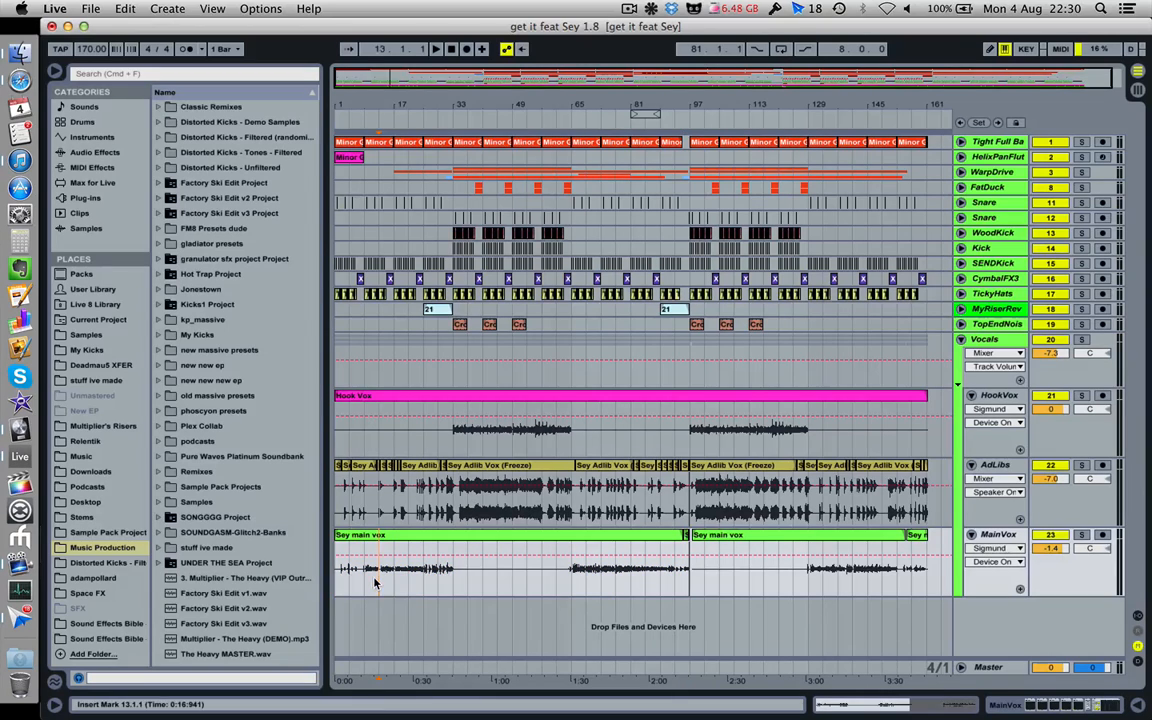
left_click(1084, 536)
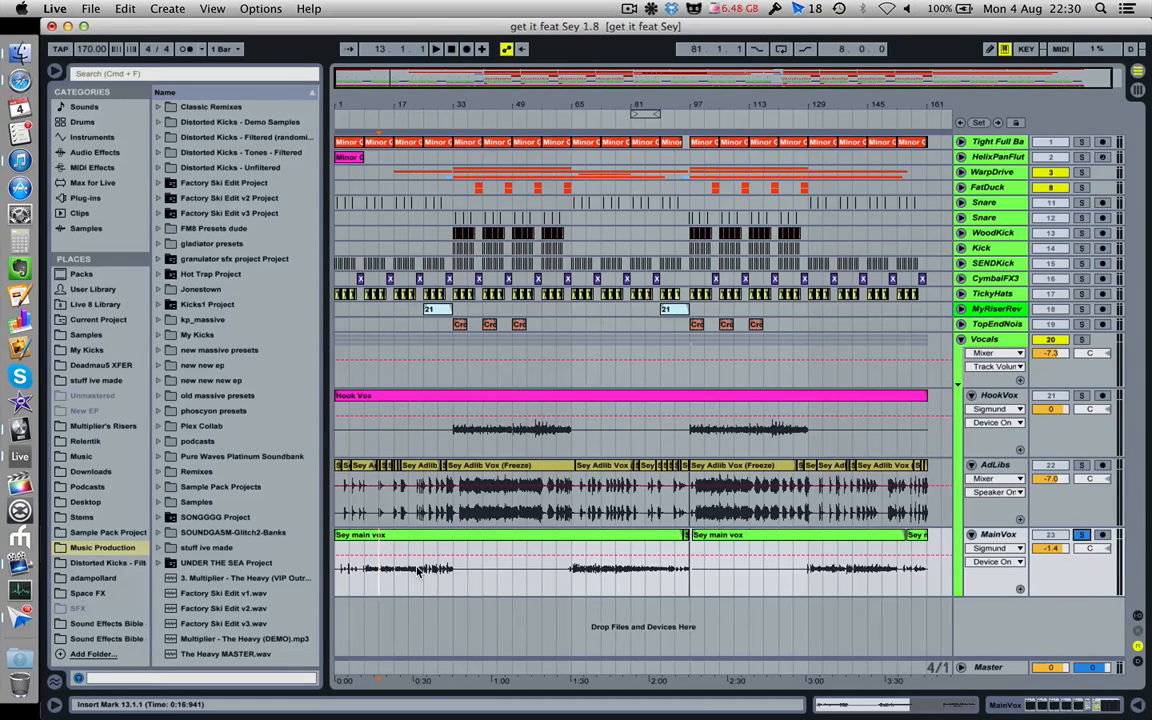
key("space")
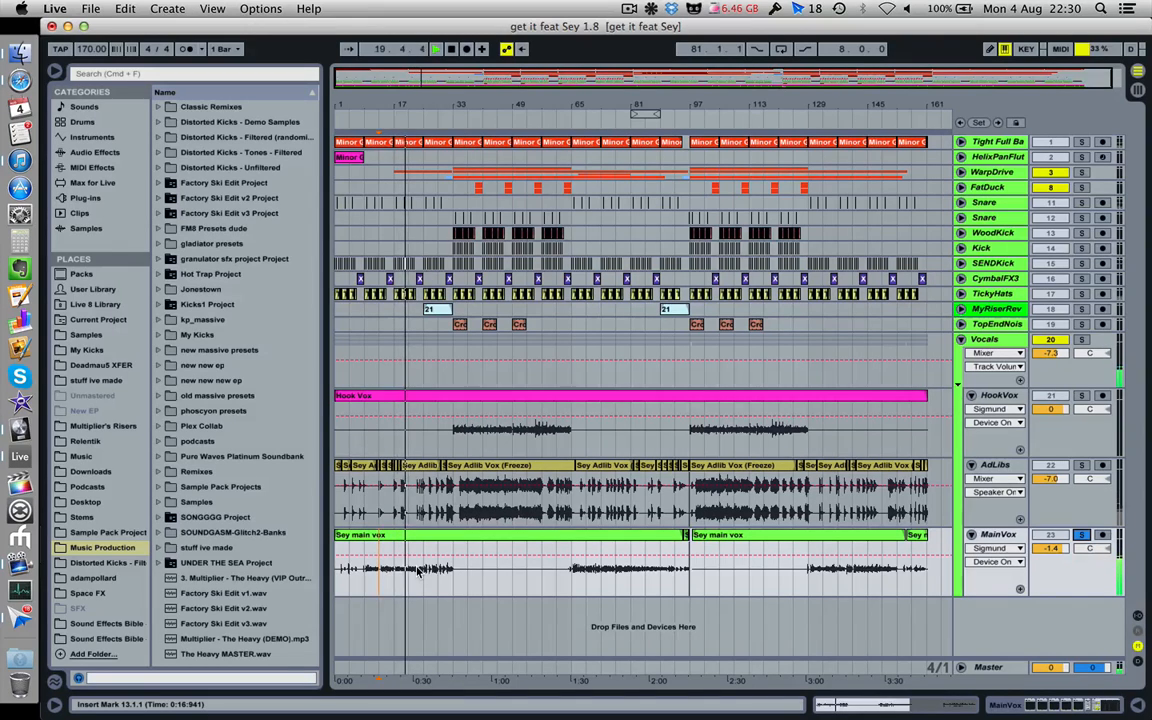
key("space")
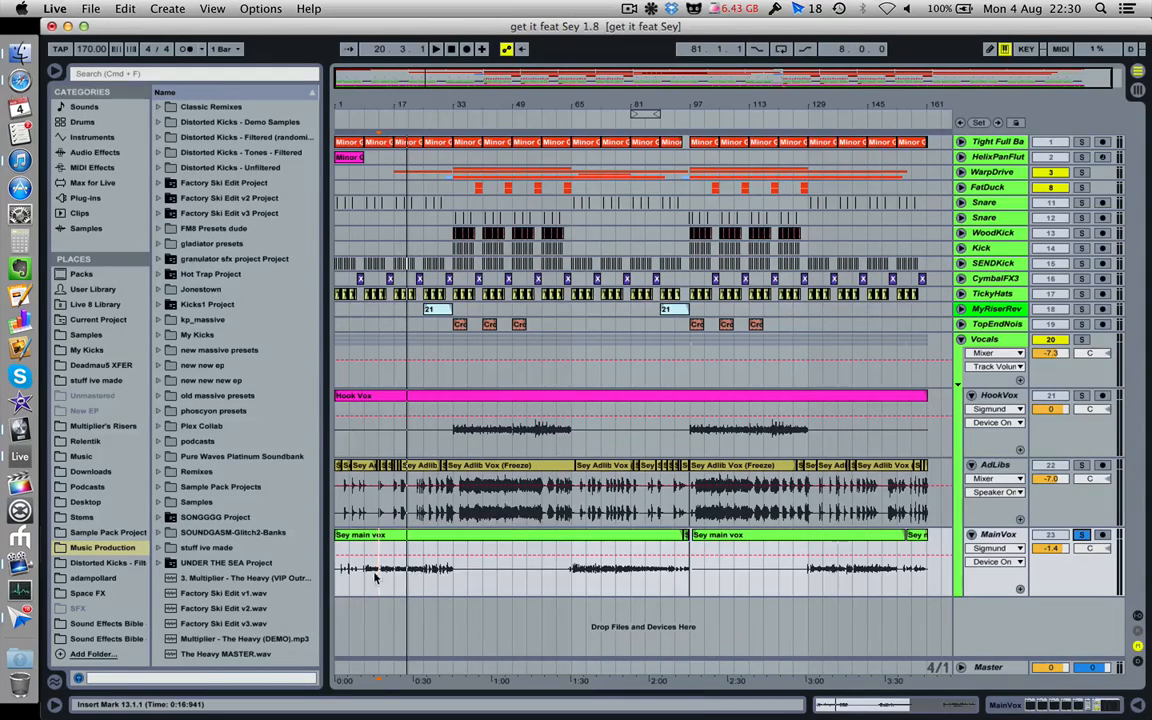
key("space")
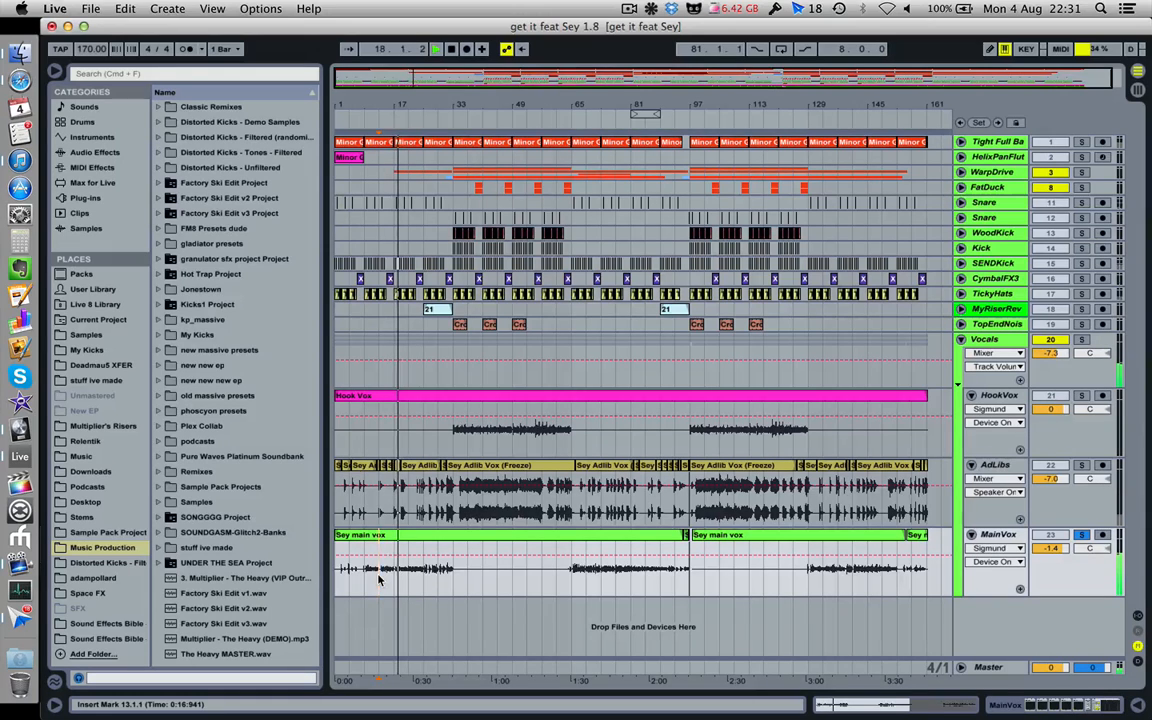
Show the MainVox device chain and turn off both Sigmund delays and all three iZotope Alloy 2 plug-ins
left_click(1008, 702)
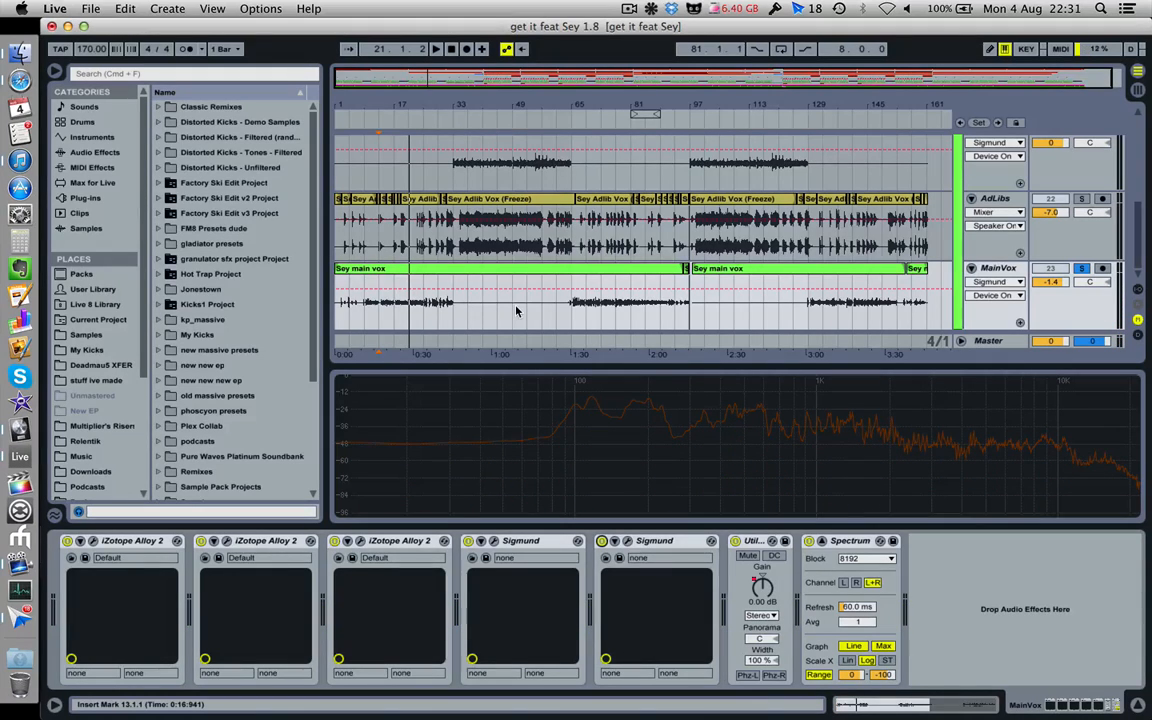
left_click(601, 541)
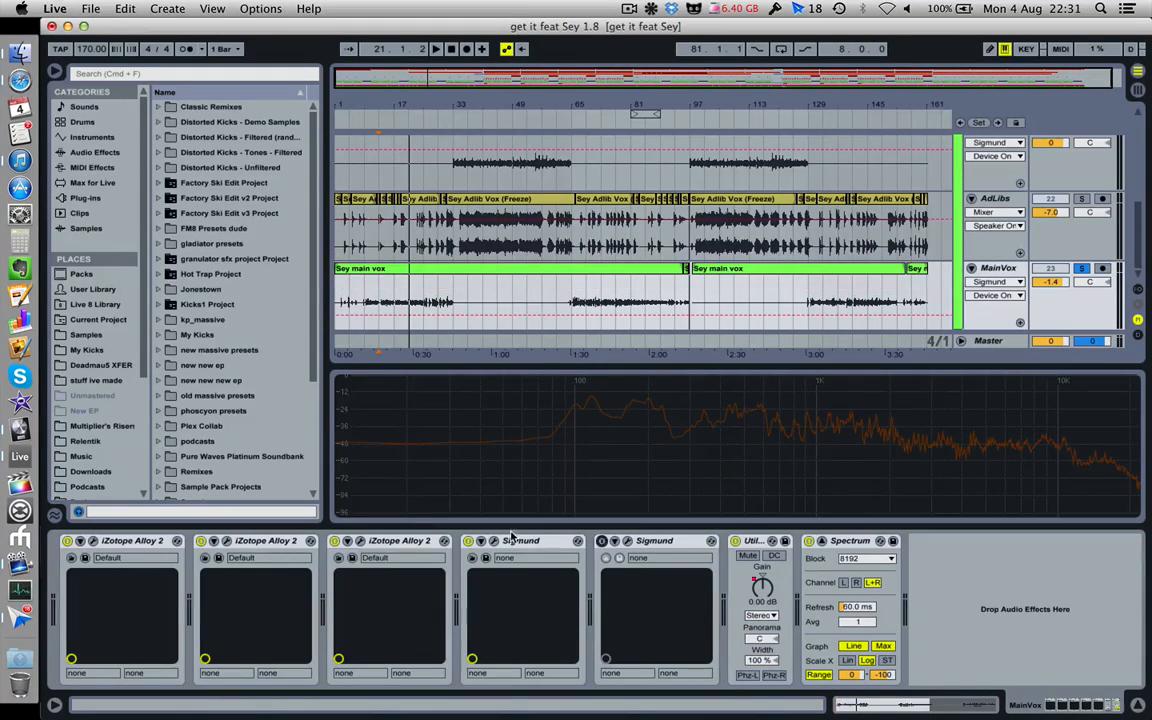
left_click(468, 541)
left_click(347, 541)
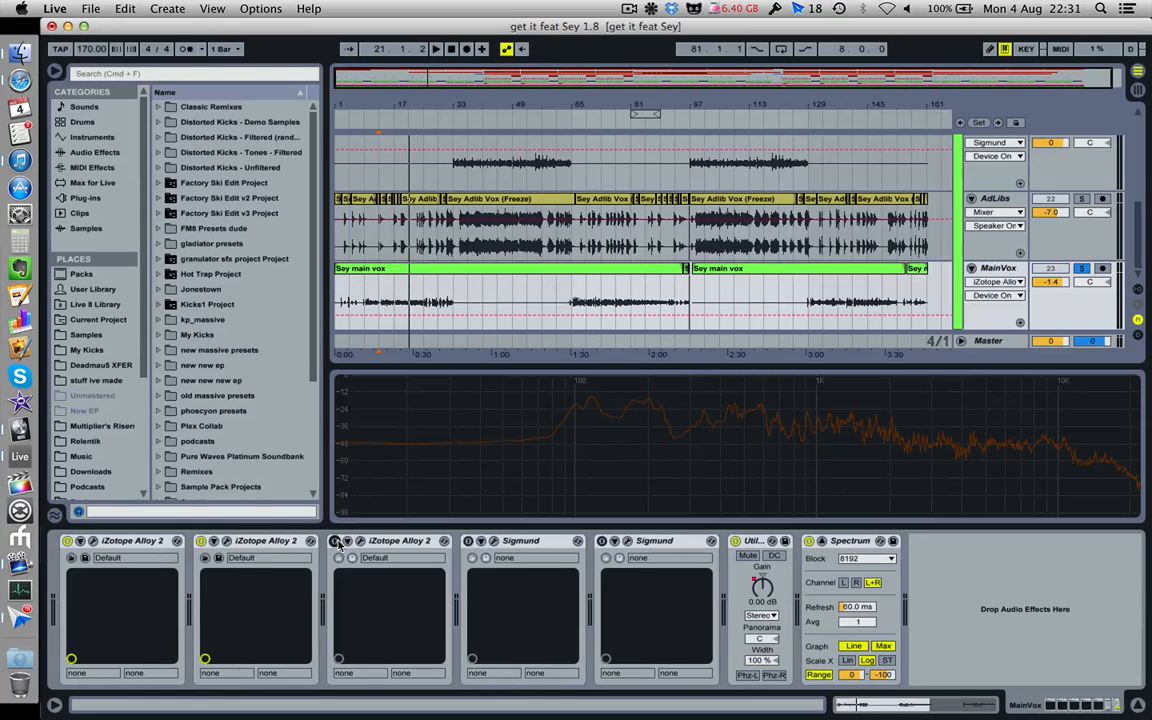
left_click(201, 541)
left_click(66, 541)
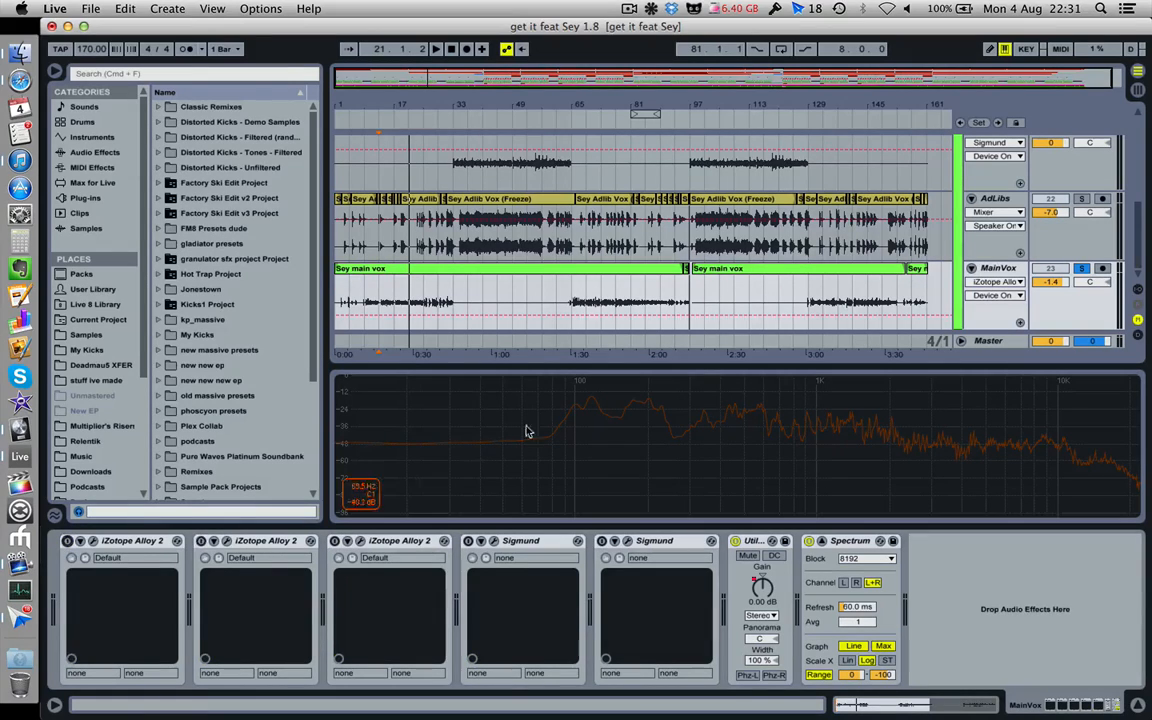
Play the soloed MainVox track from bar 21 to hear the dry vocal without its effects
left_click(410, 302)
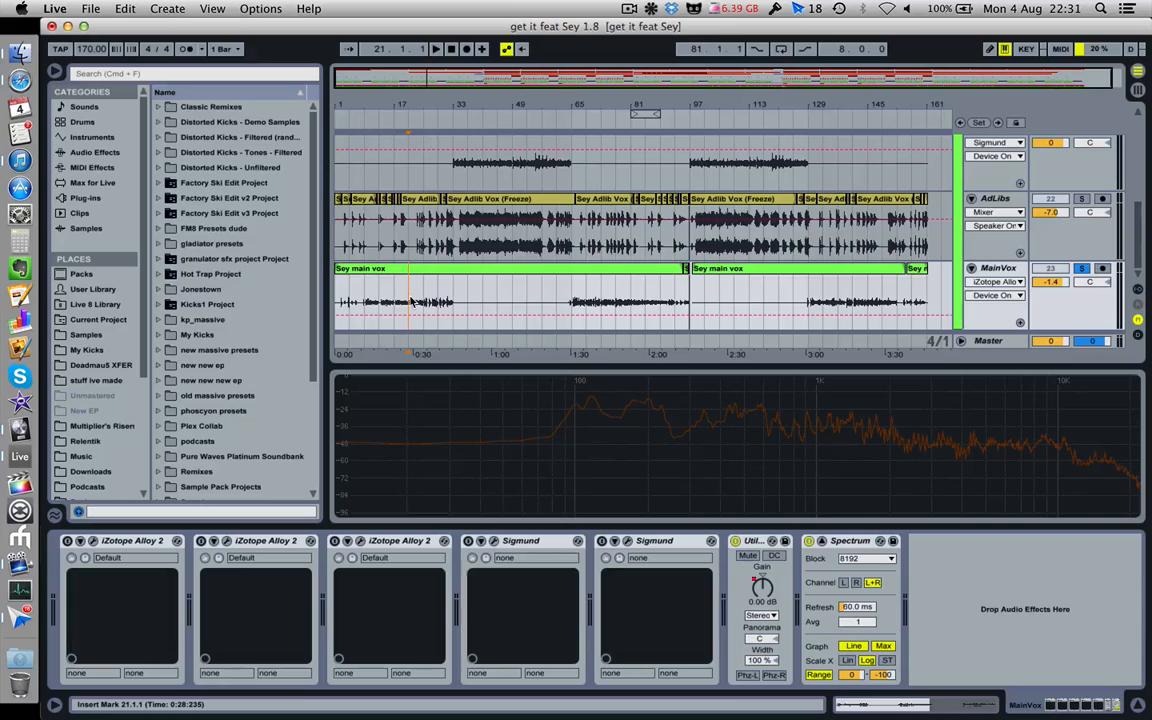
key("space")
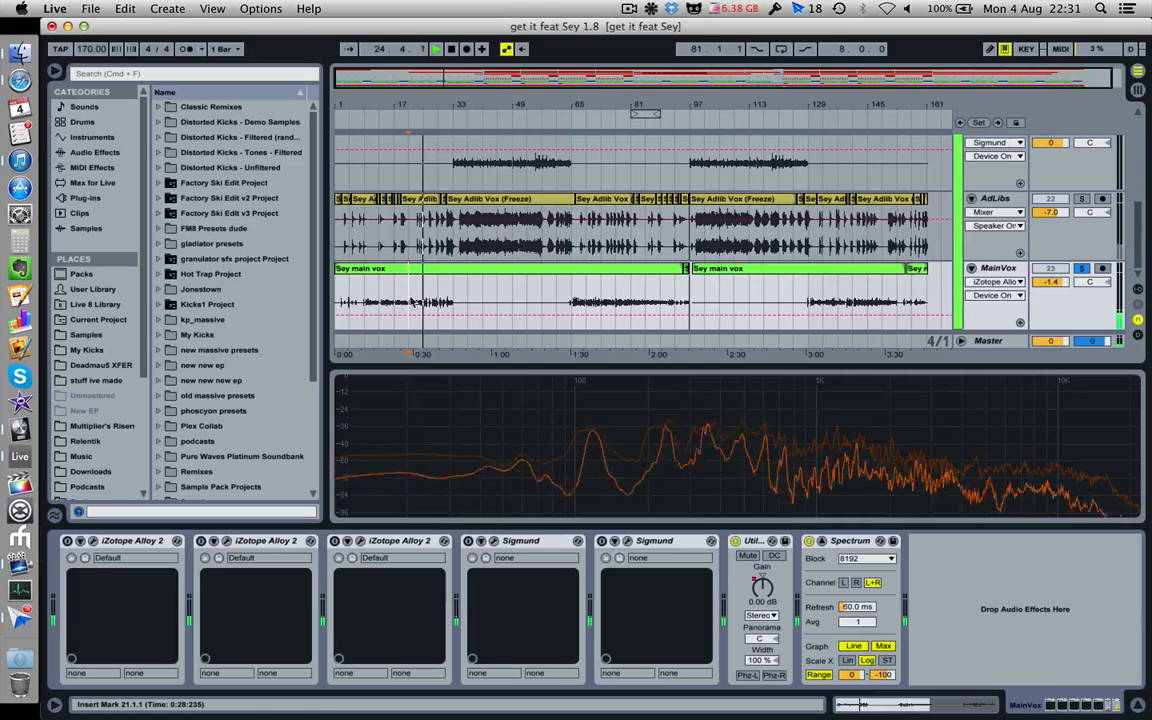
key("space")
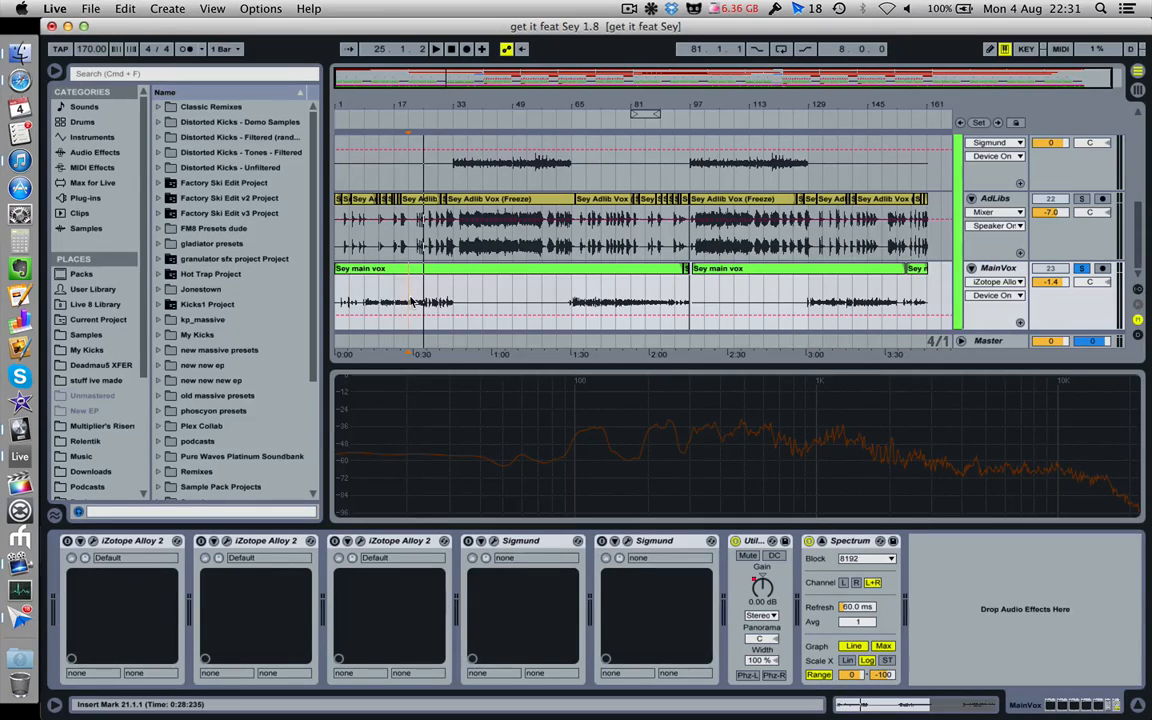
Examine the Dynamics 1, Equalizer and De-Esser settings of the first iZotope Alloy 2 on MainVox, closing its window when done
left_click(96, 542)
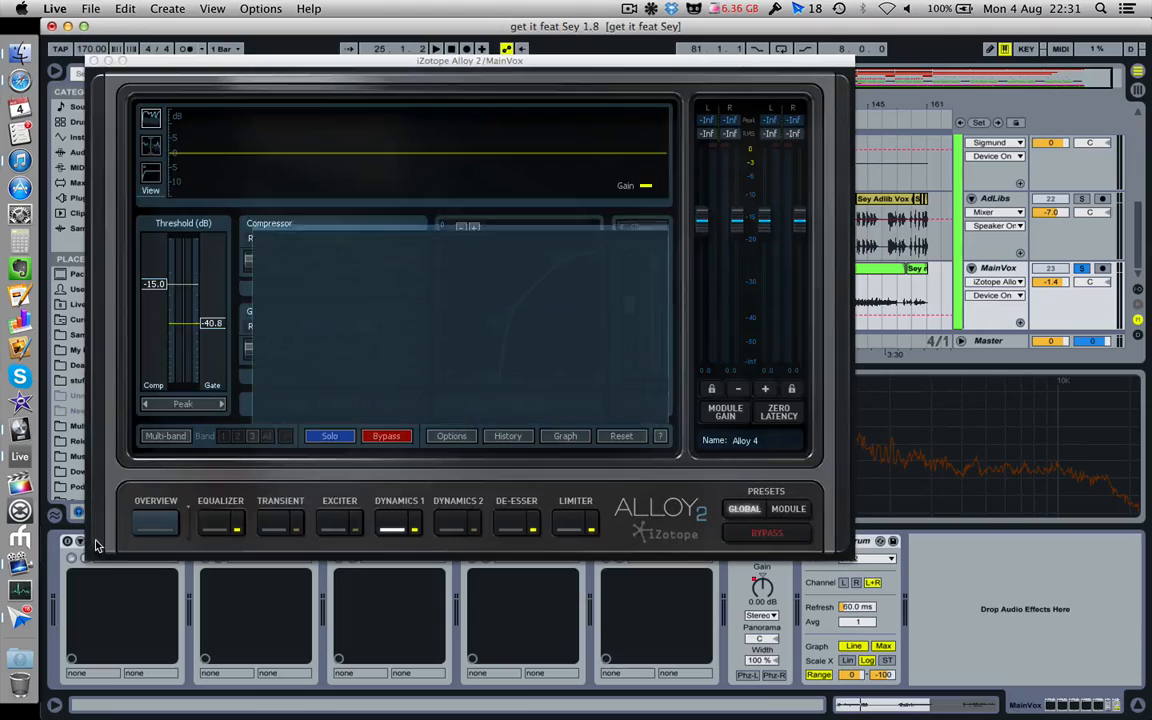
left_click(637, 411)
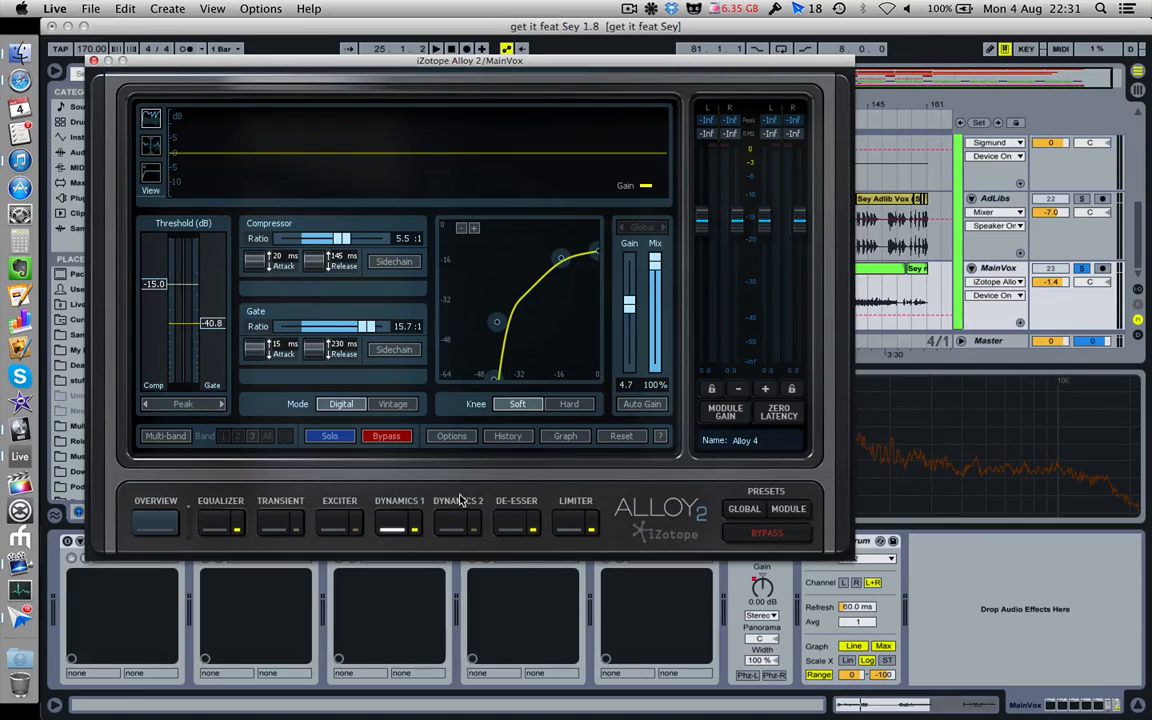
left_click(215, 512)
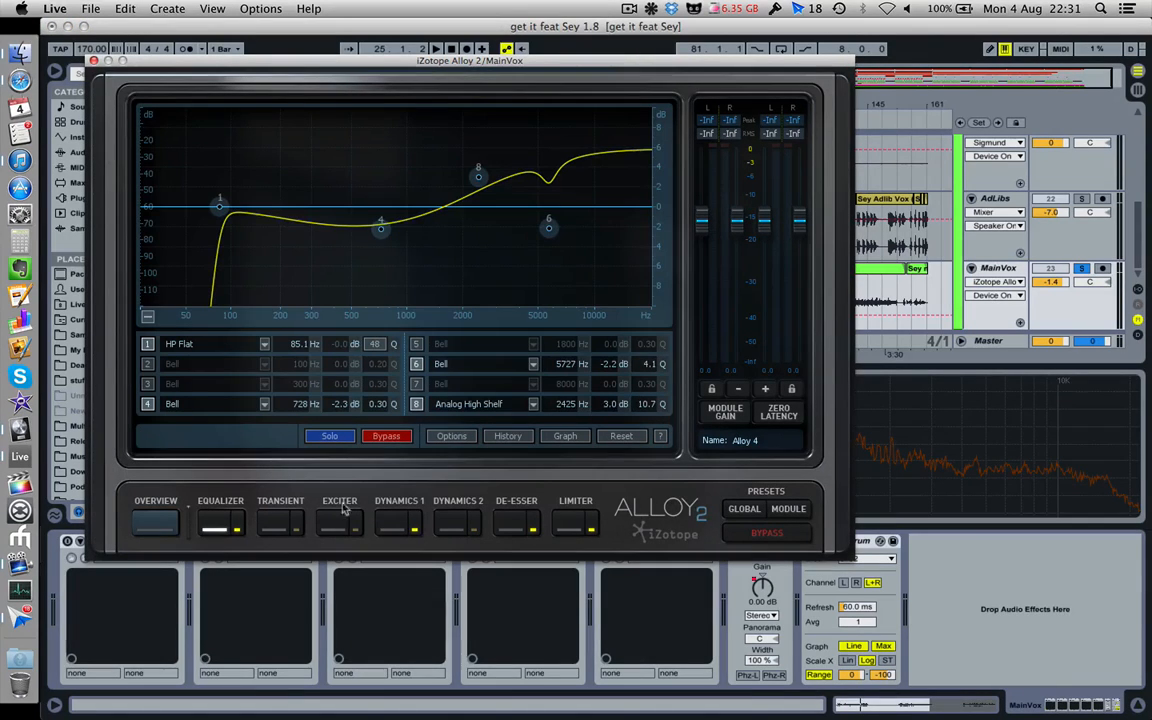
left_click(518, 515)
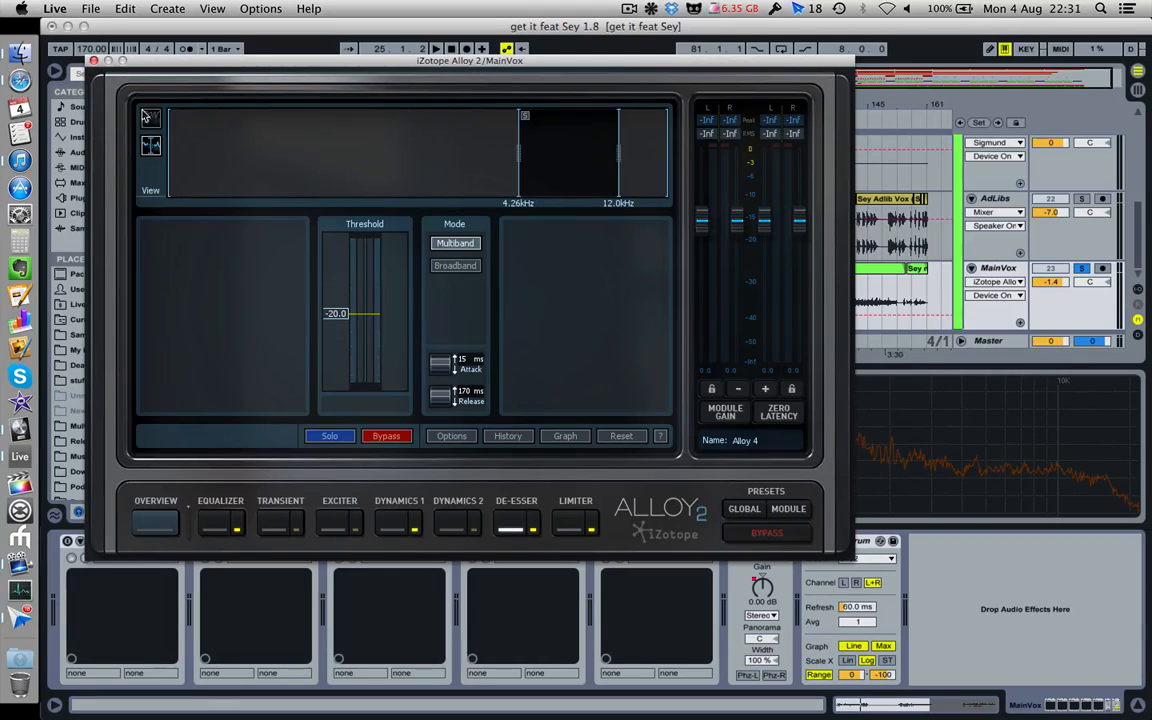
left_click(93, 61)
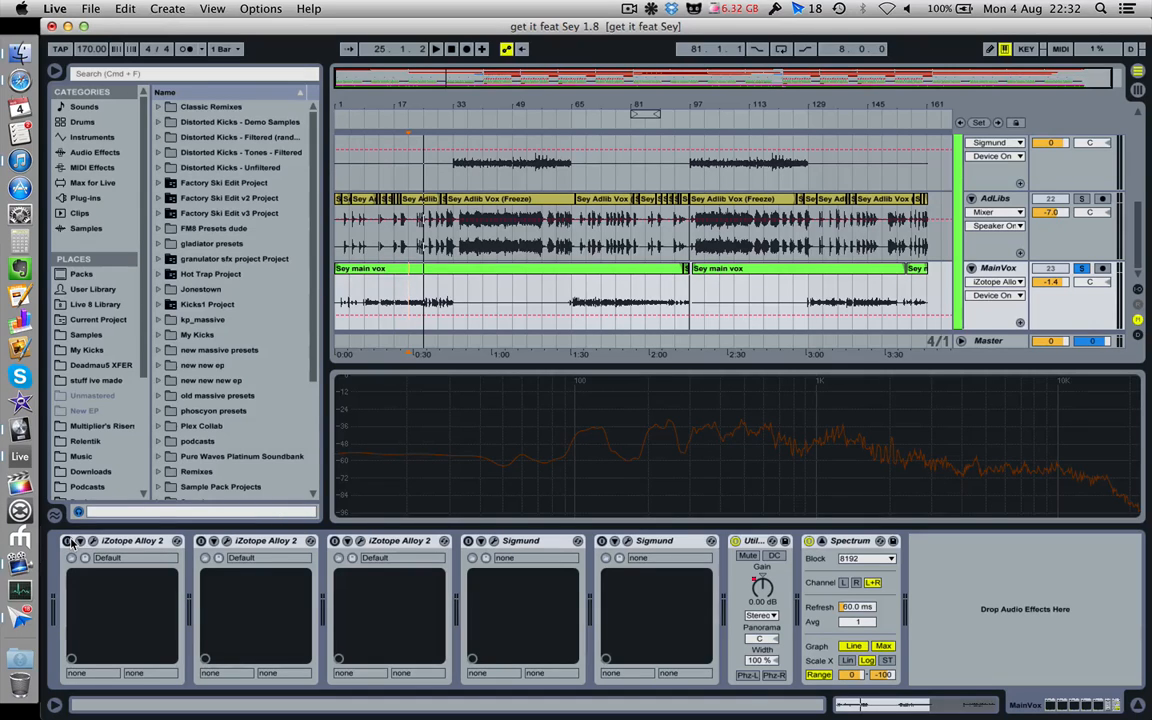
Turn the first iZotope Alloy 2 on MainVox back on and briefly review its active modules
left_click(68, 541)
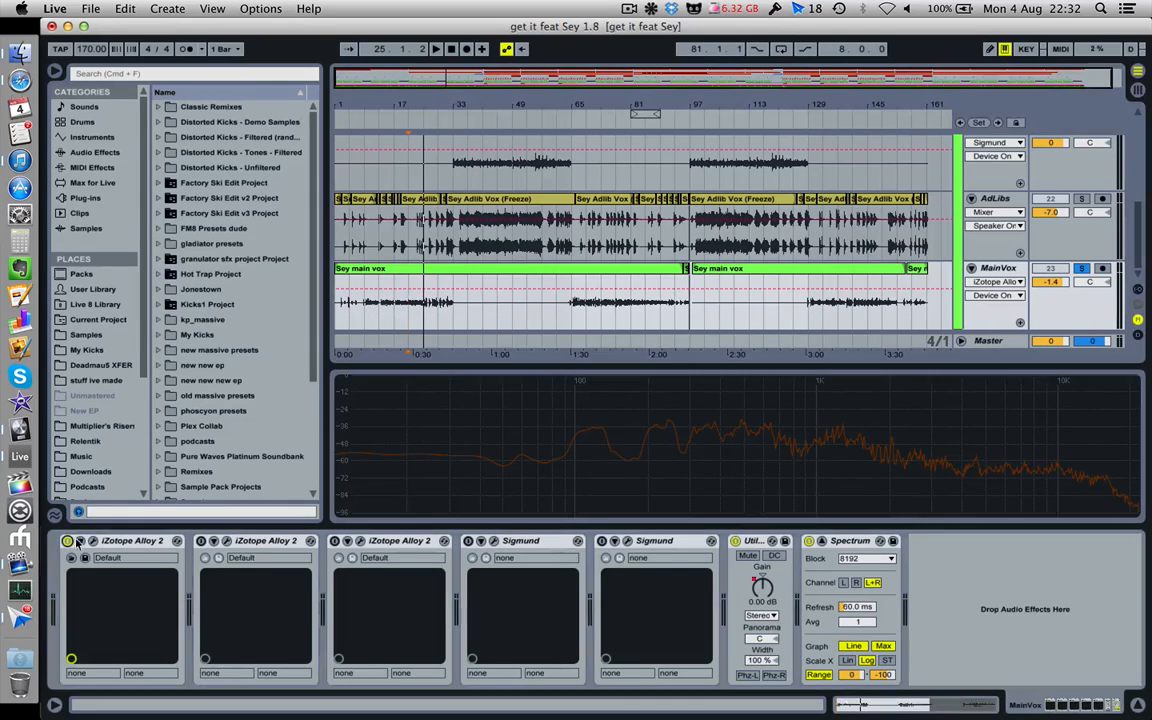
left_click(80, 541)
left_click(636, 410)
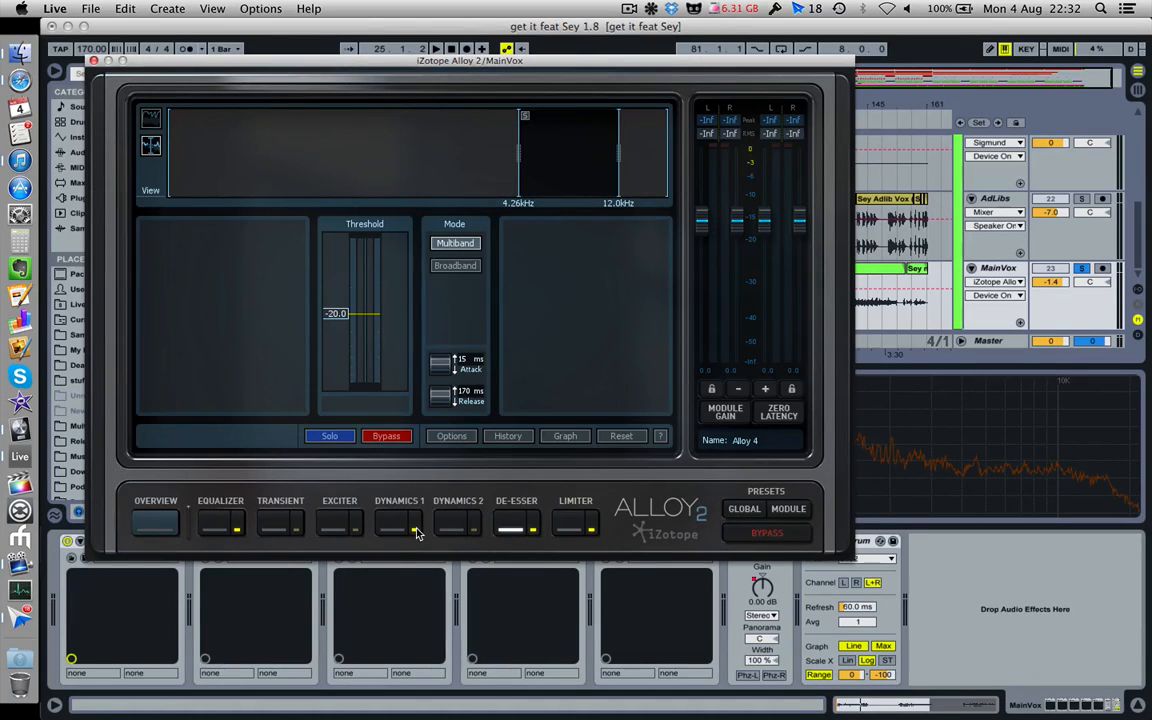
left_click(93, 61)
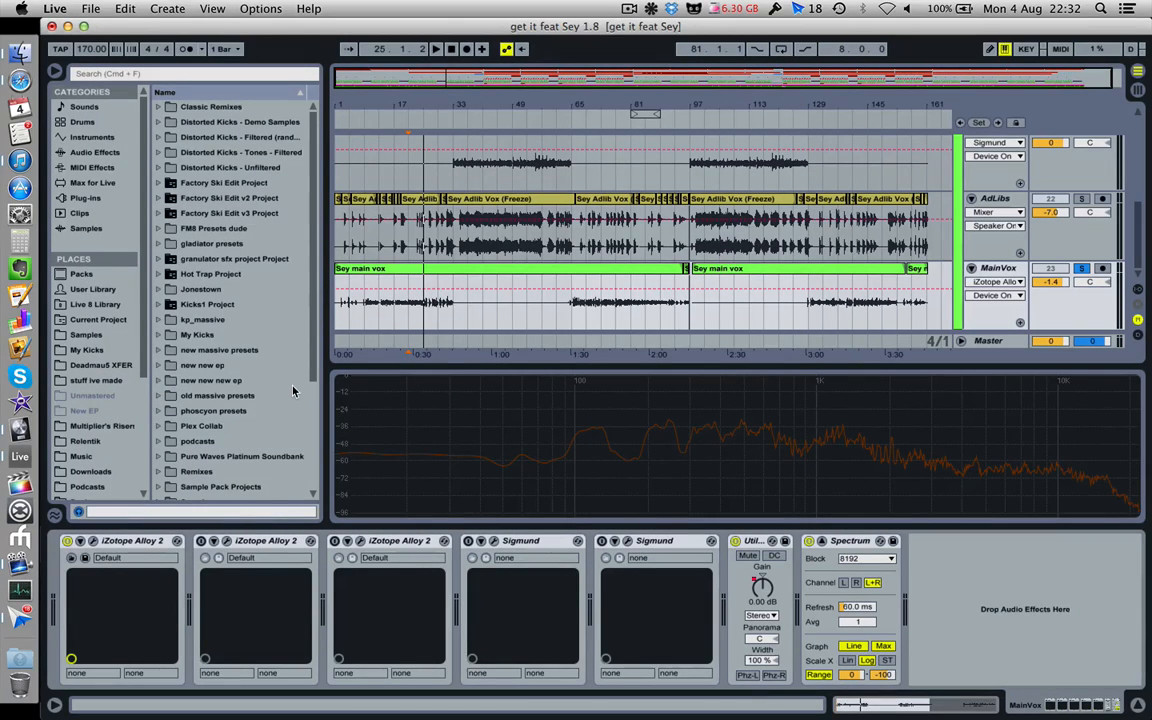
Compare the vocal with the first iZotope Alloy 2 off and on during playback from bar 21, leaving it enabled
left_click(67, 541)
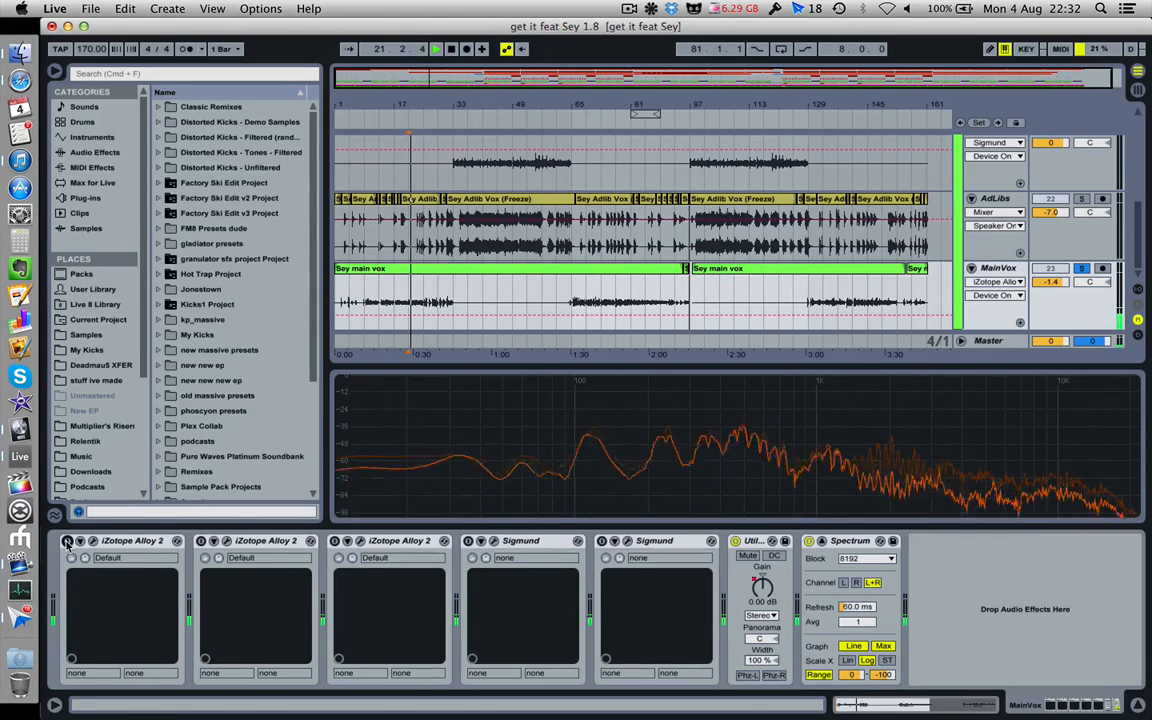
left_click(67, 541)
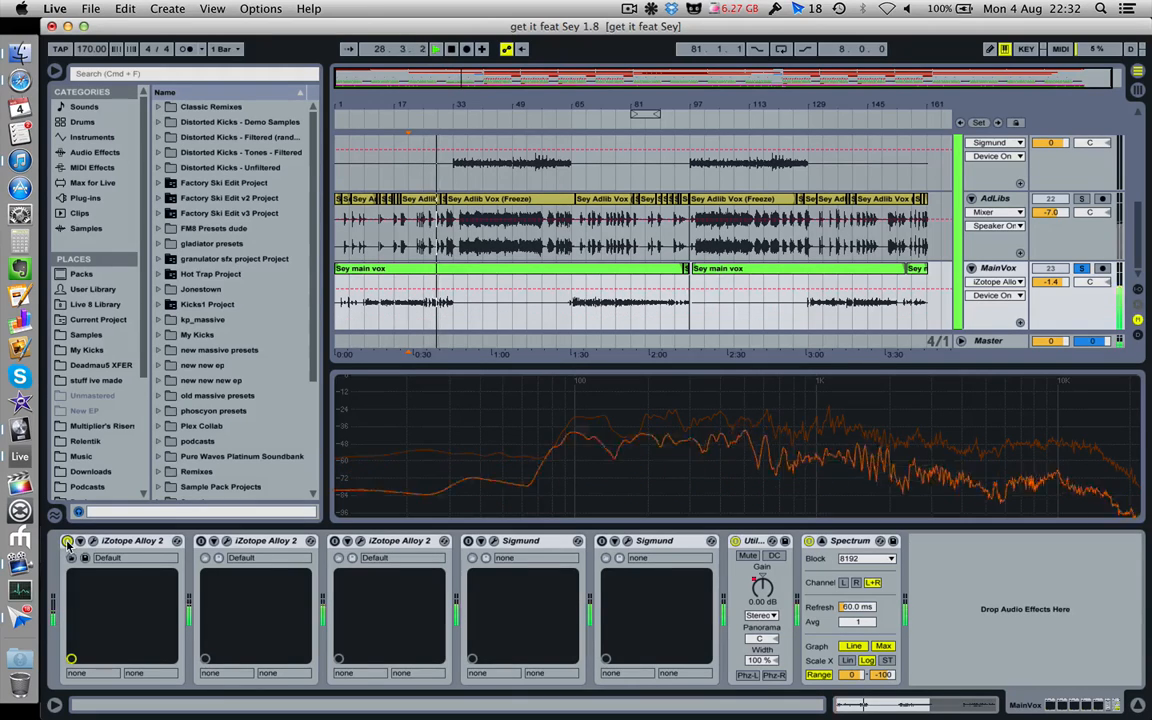
key("space")
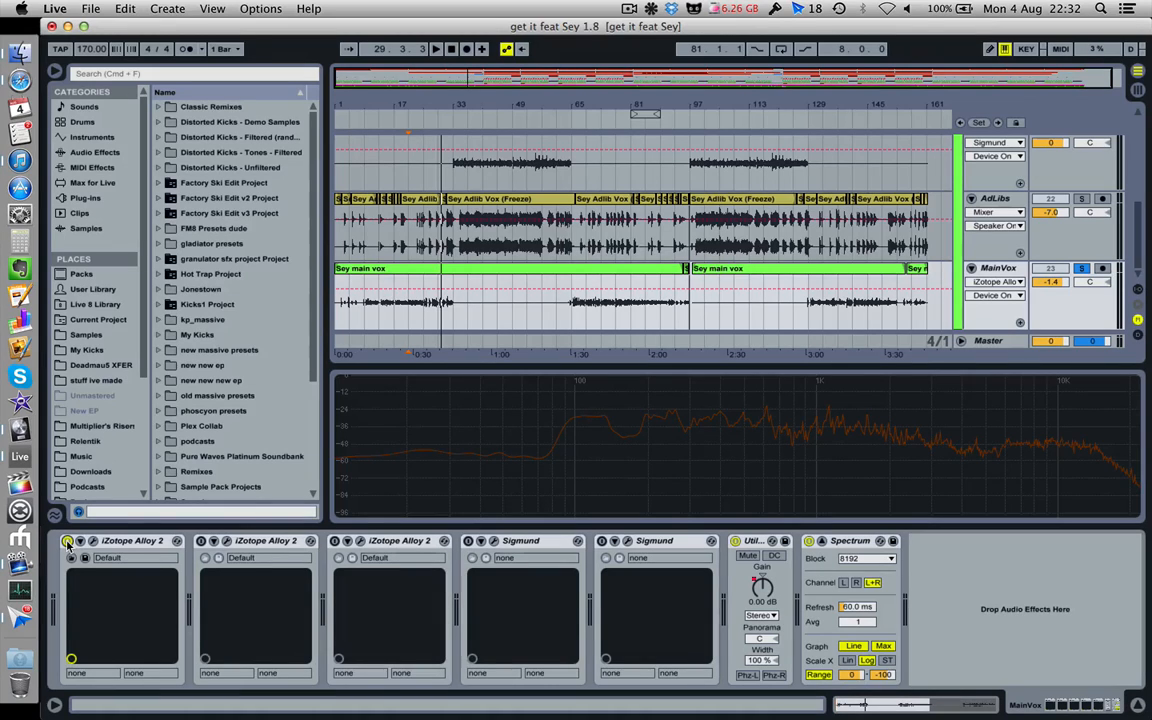
Examine the Dynamics 2 settings of the second iZotope Alloy 2 on MainVox, and play the vocal with that plug-in turned on
left_click(226, 541)
left_click(630, 413)
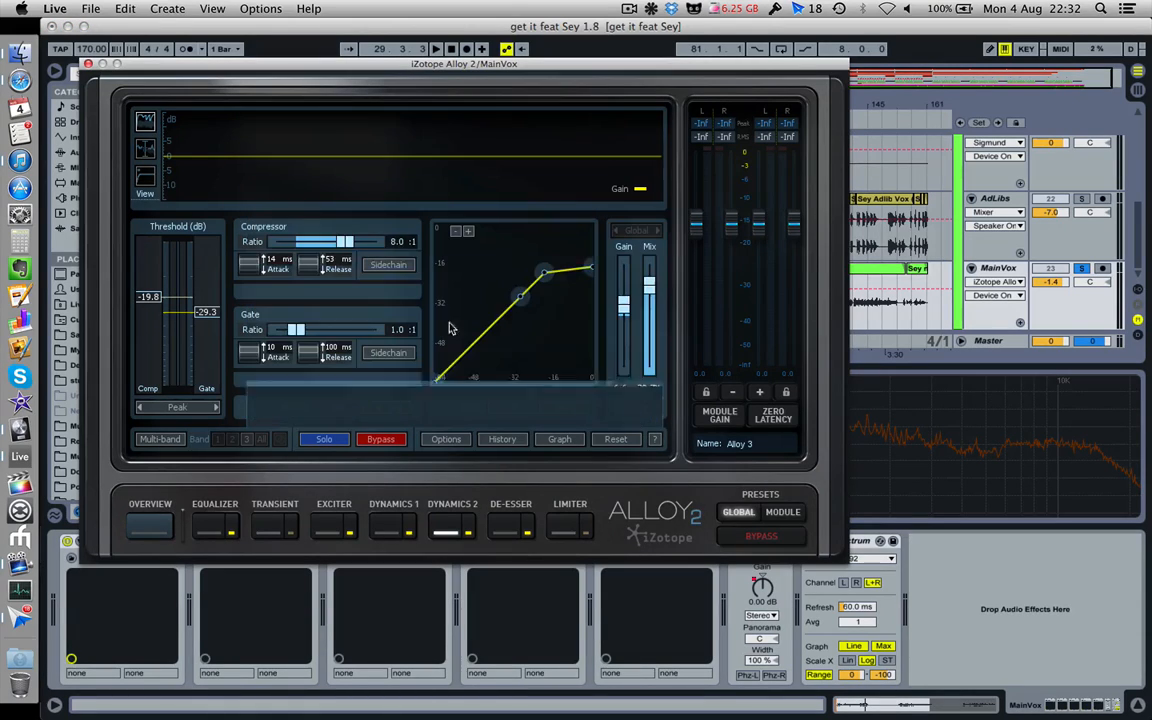
left_click(87, 63)
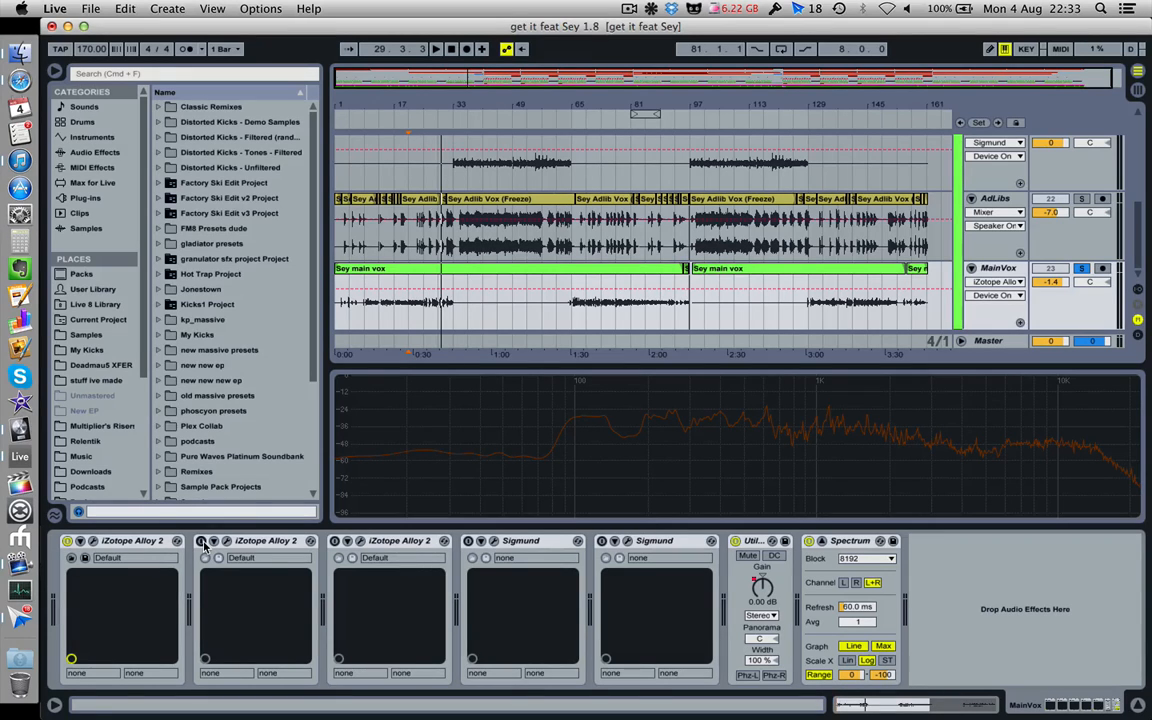
key("space")
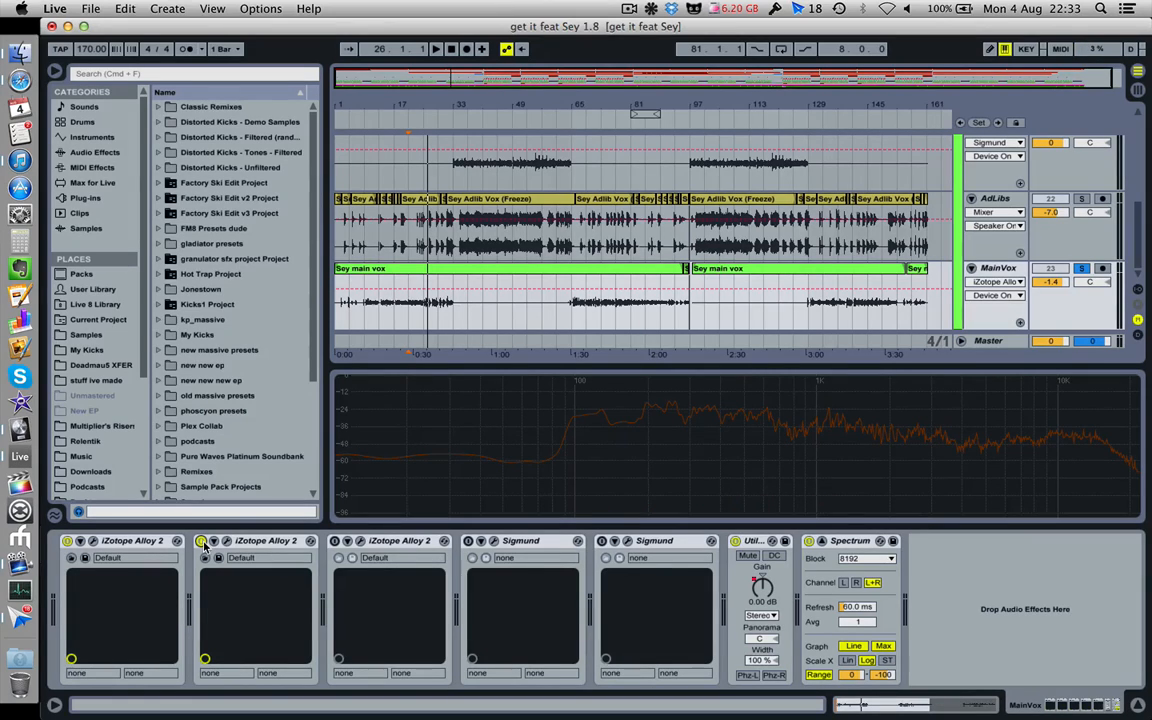
Examine the Exciter settings of the third iZotope Alloy 2 on MainVox, closing its window when done
left_click(362, 542)
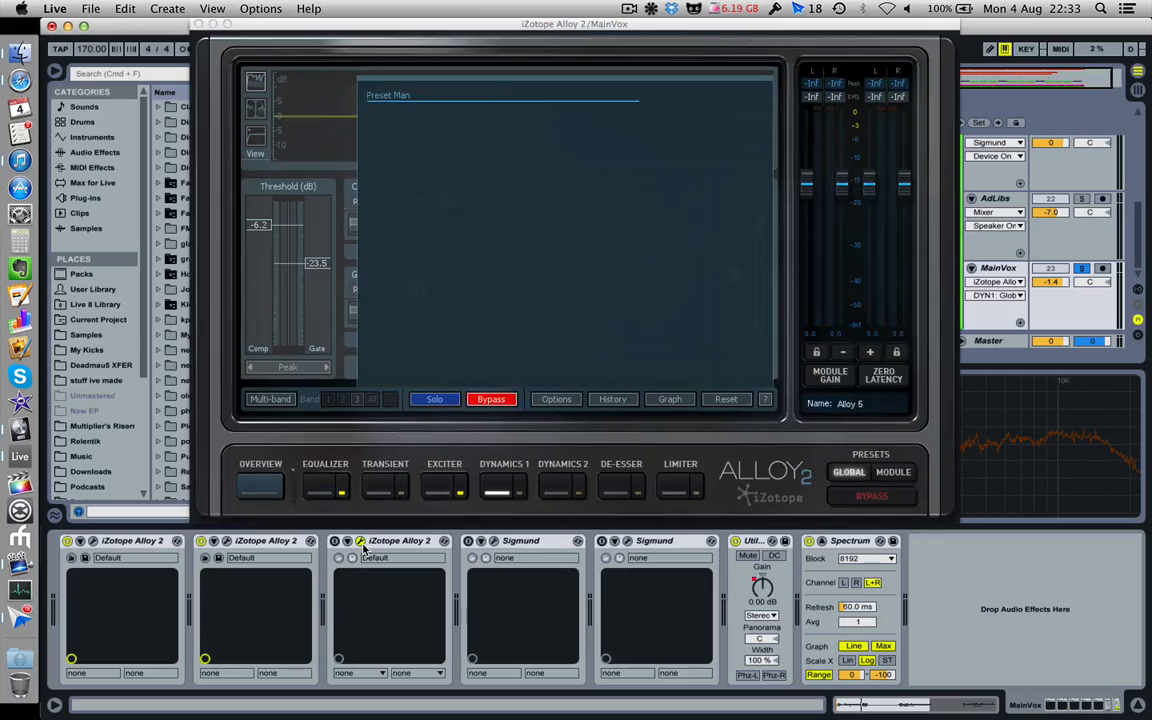
left_click(733, 395)
left_click(437, 495)
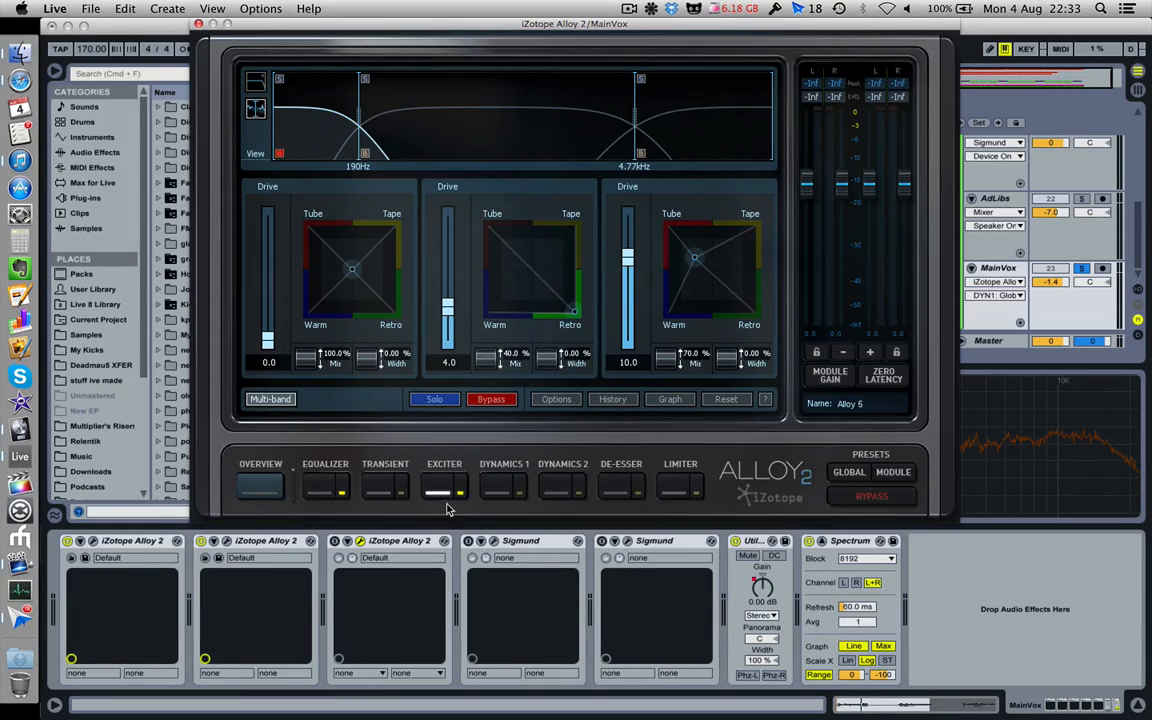
left_click(198, 23)
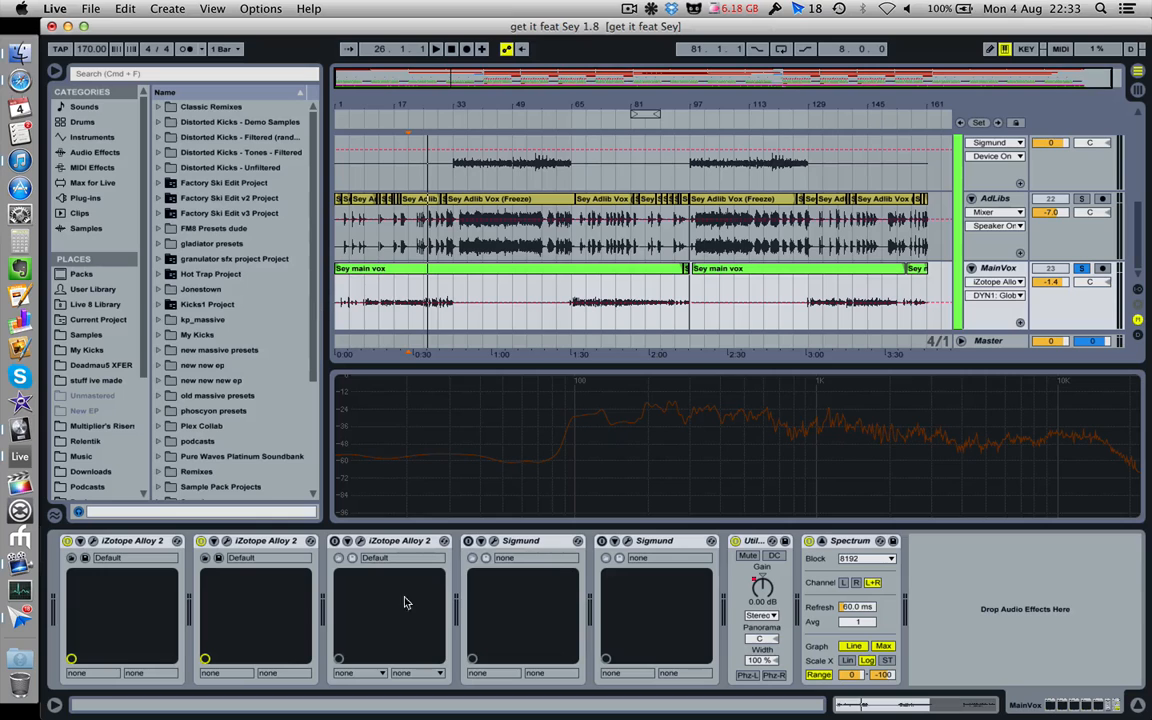
Compare the vocal with the third iZotope Alloy 2 on and off during playback, leaving it enabled
left_click(335, 541)
key("space")
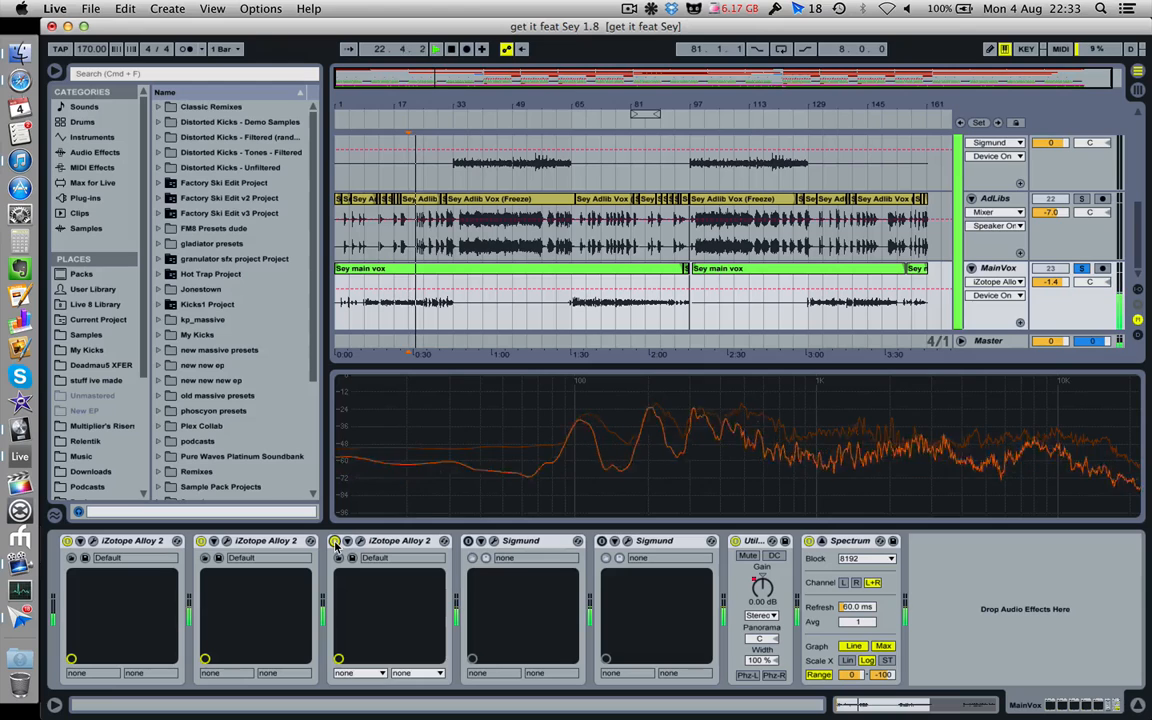
left_click(335, 541)
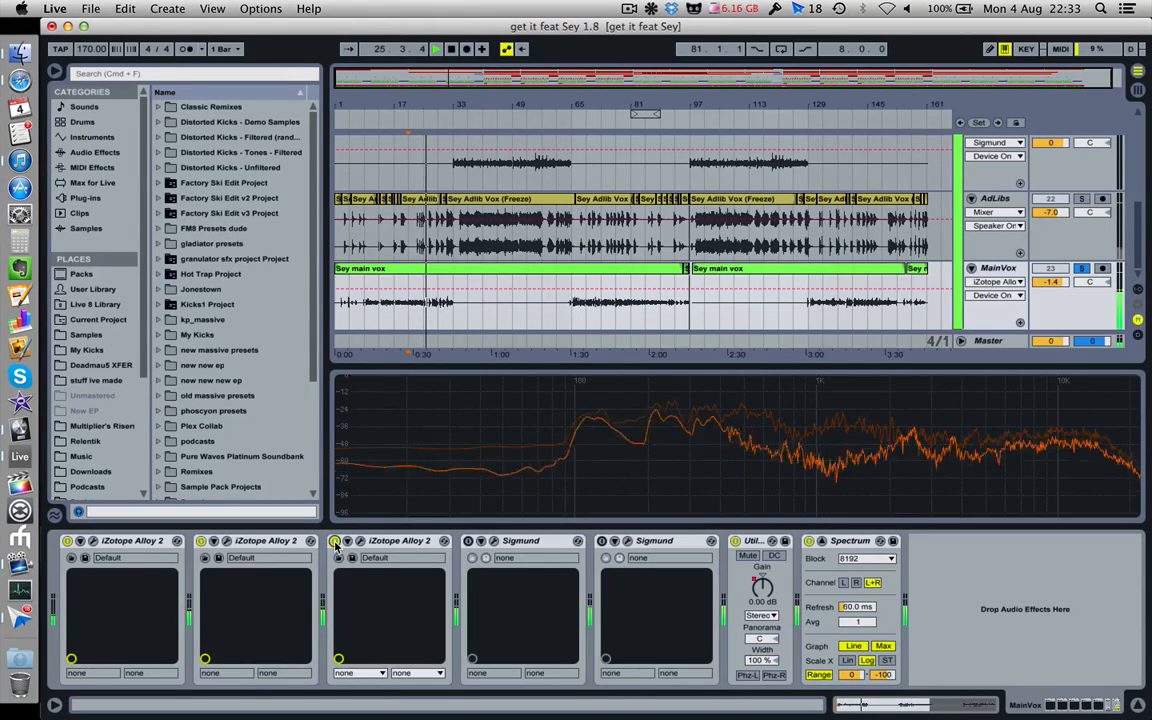
left_click(335, 541)
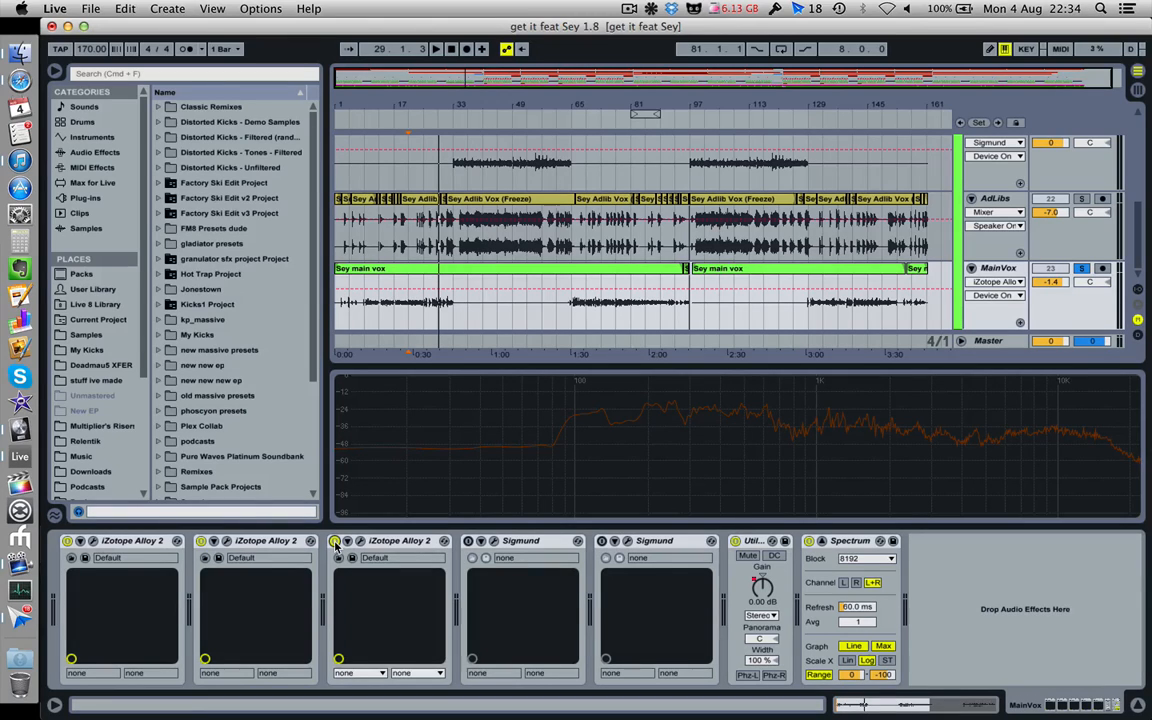
Play MainVox from bar 17 to hear the vocal with all three iZotope Alloy 2 plug-ins active
left_click(393, 308)
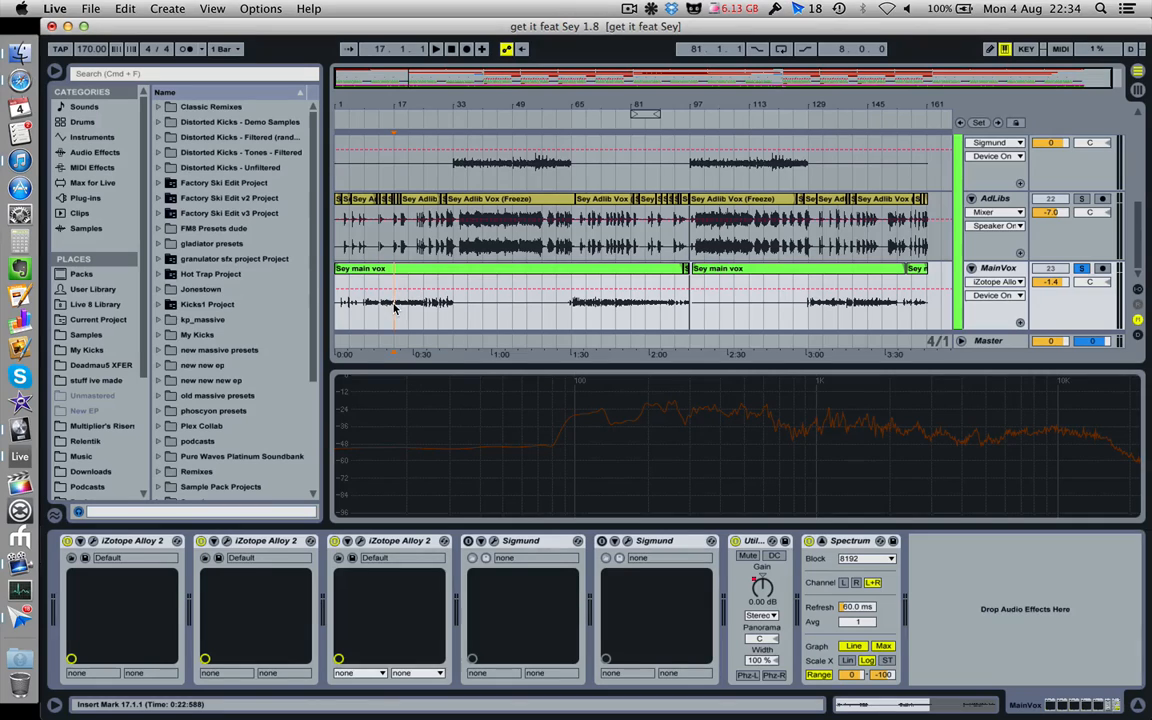
key("space")
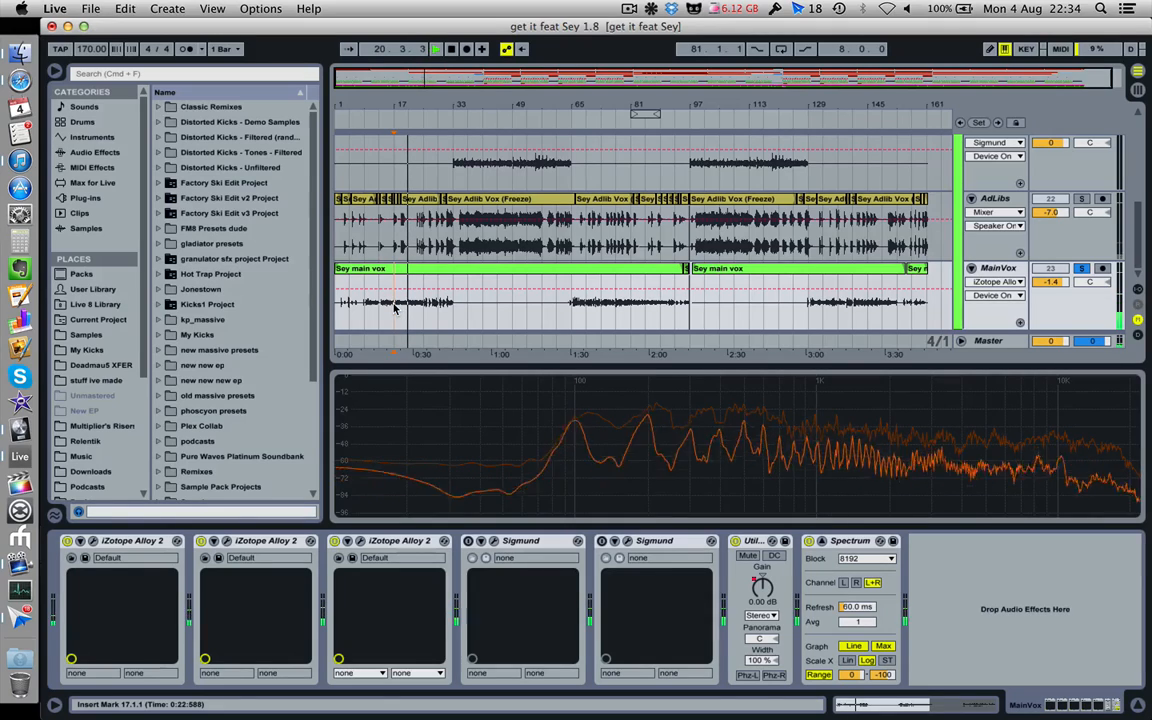
key("space")
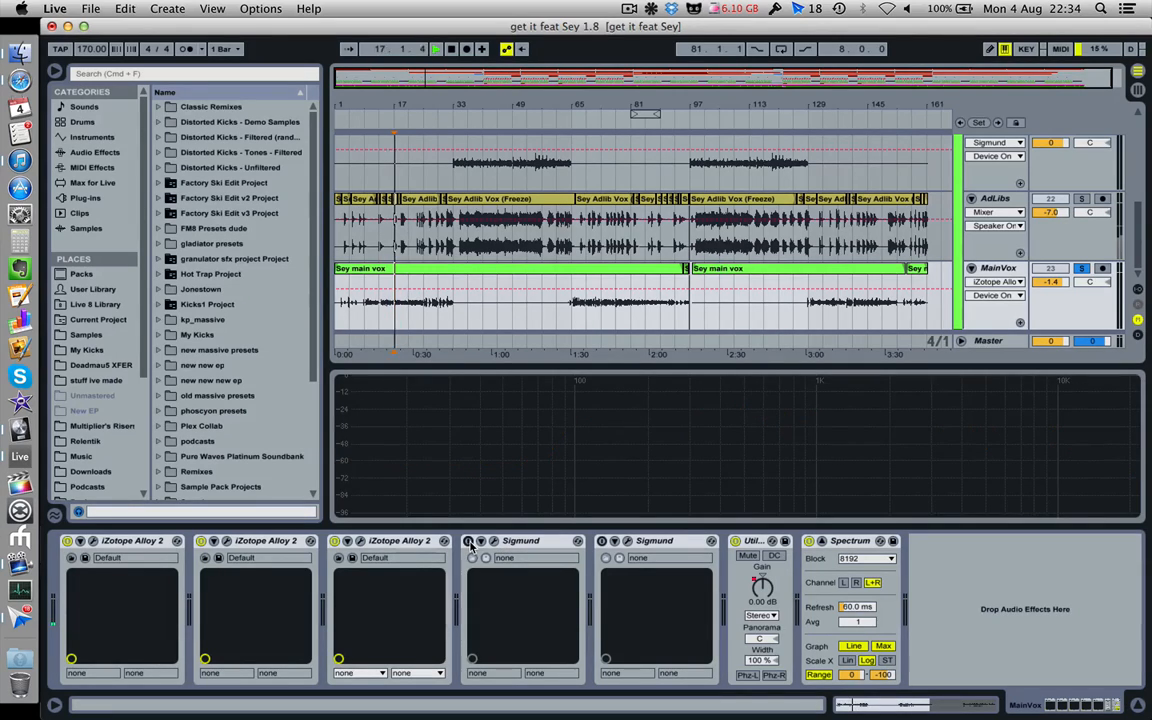
Turn on the first Sigmund on MainVox during playback and examine its delay parameters, closing its window when done
key("space")
left_click(470, 541)
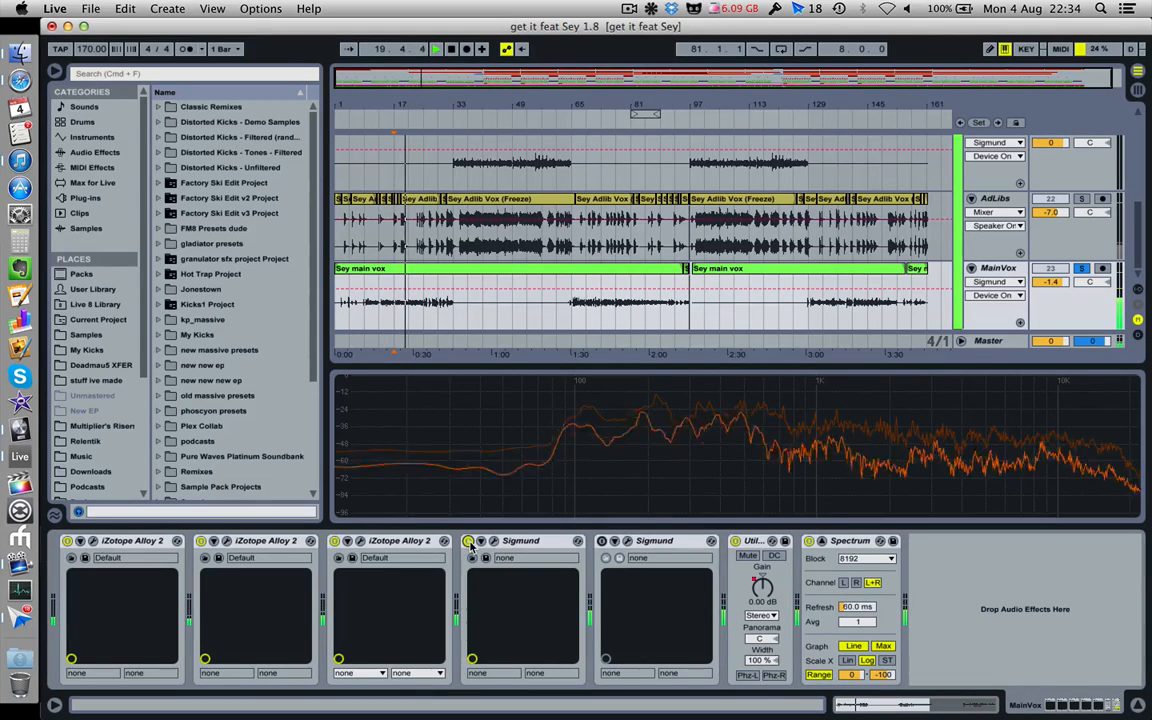
left_click(470, 541)
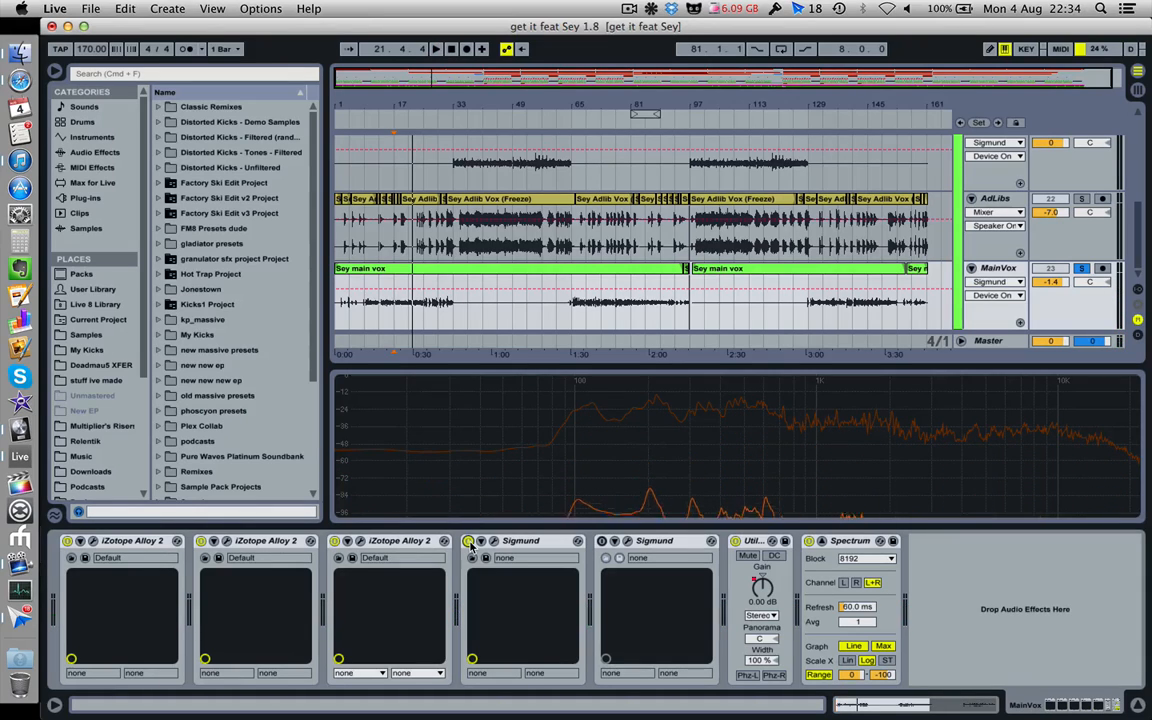
left_click(494, 541)
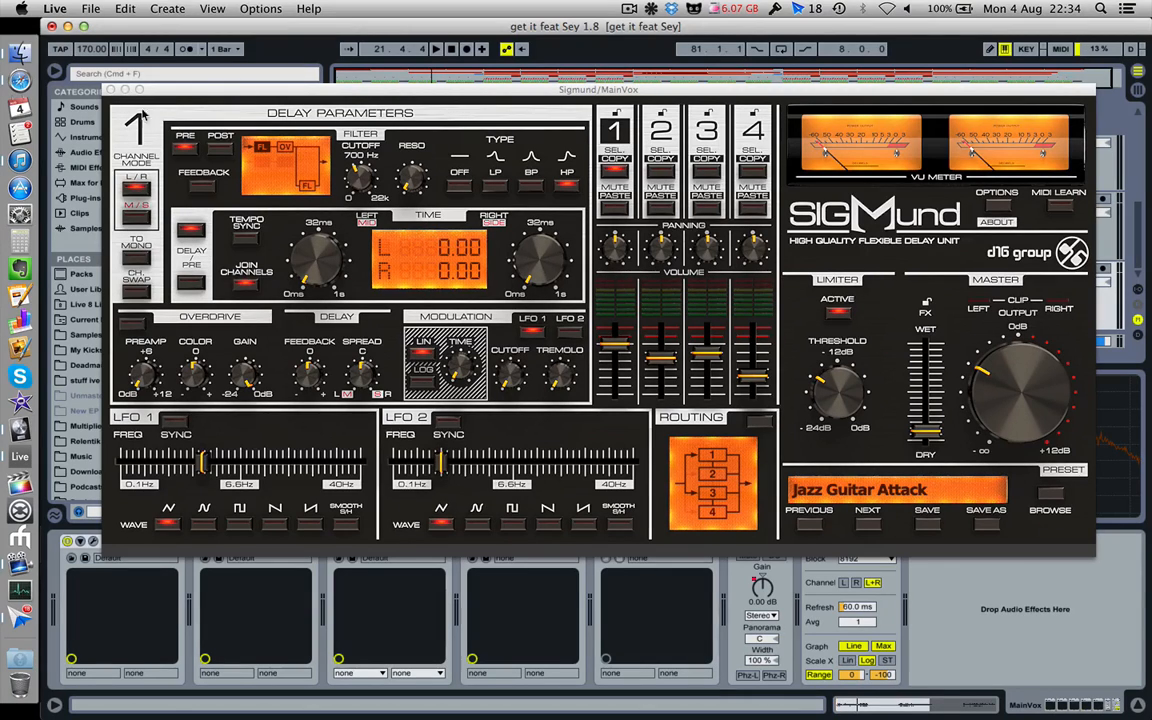
left_click(108, 89)
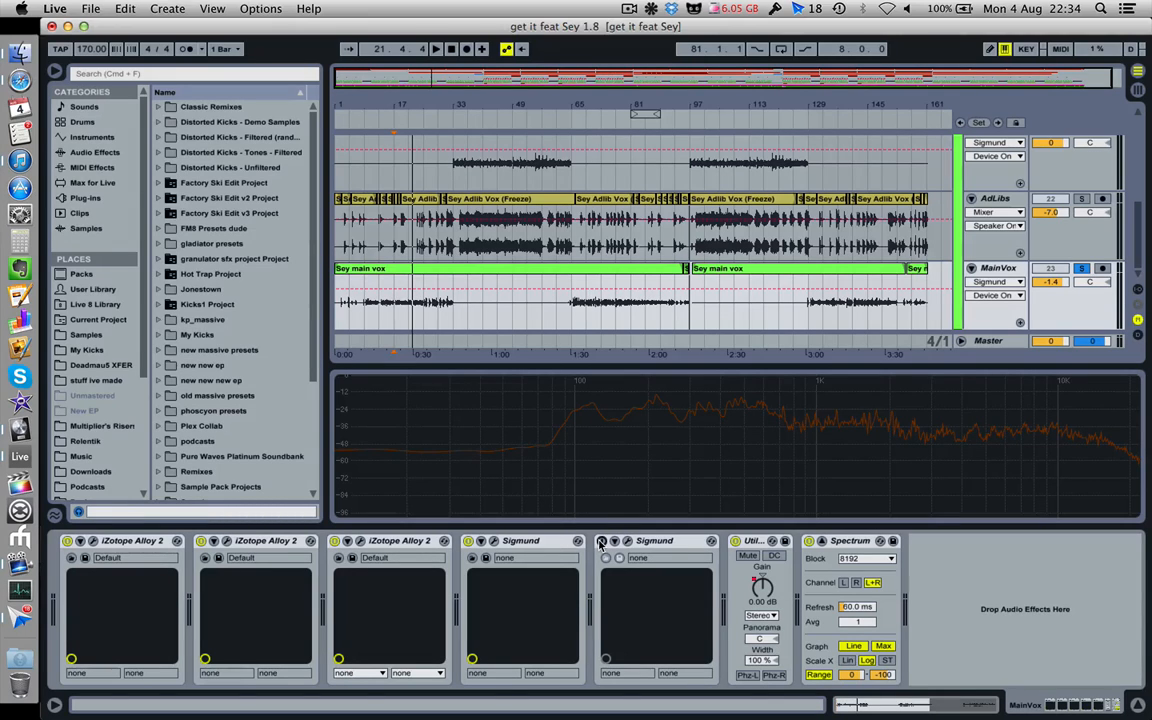
Compare the vocal with the second Sigmund off and on during playback from bar 17, leaving it enabled
key("space")
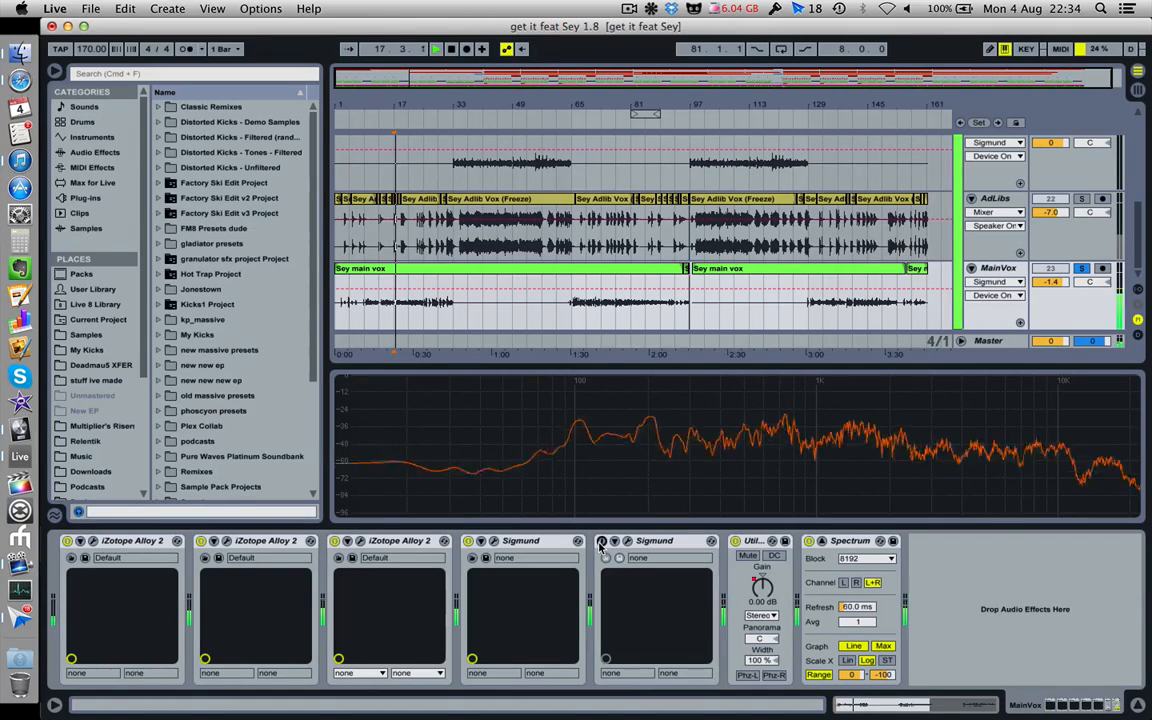
left_click(601, 541)
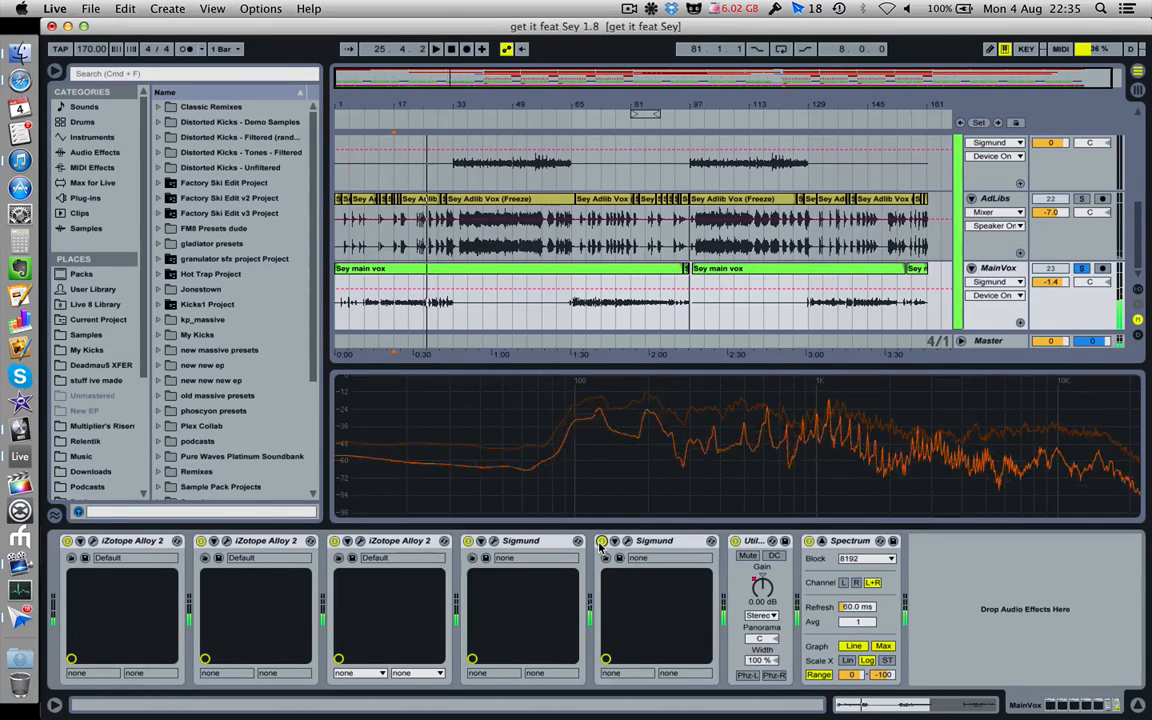
key("space")
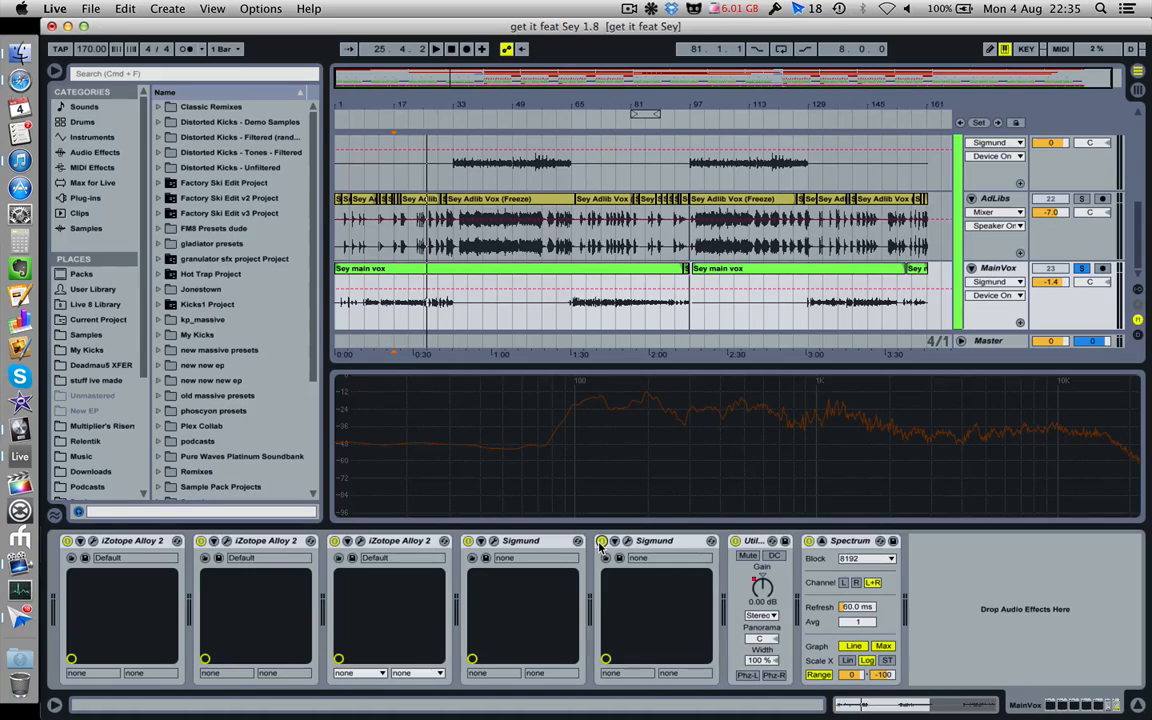
left_click(601, 541)
Hide the device view so the arrangement fills the window with all the tracks
left_click(438, 316)
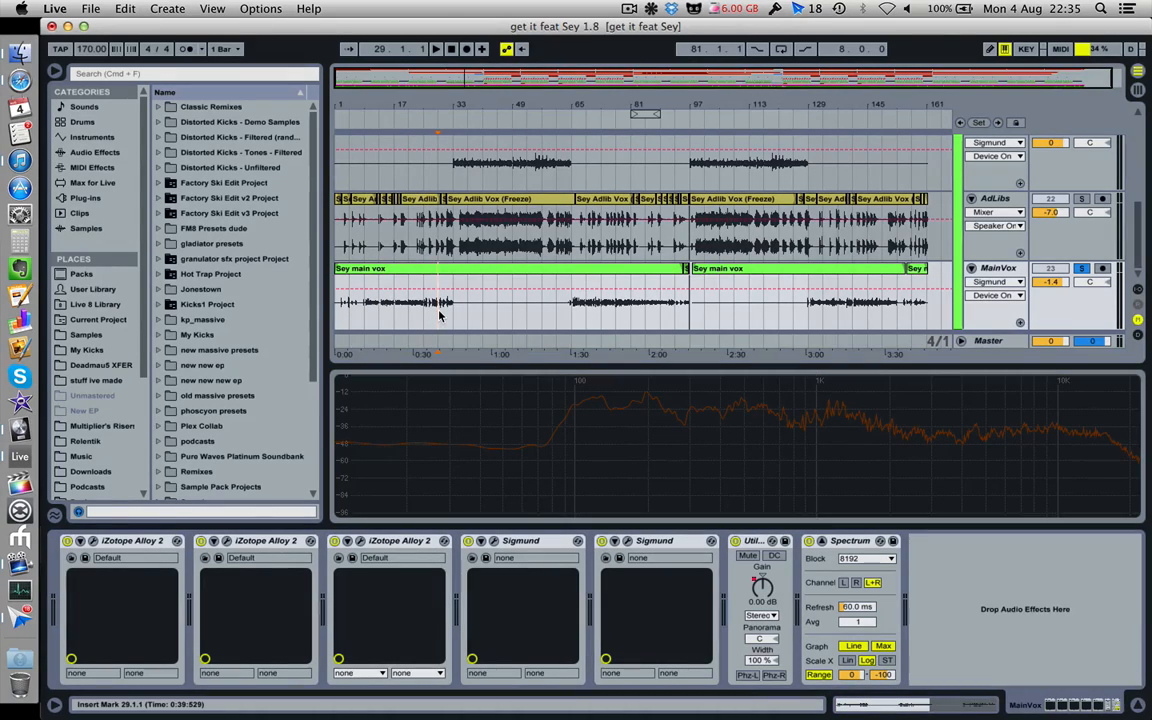
left_click(629, 9)
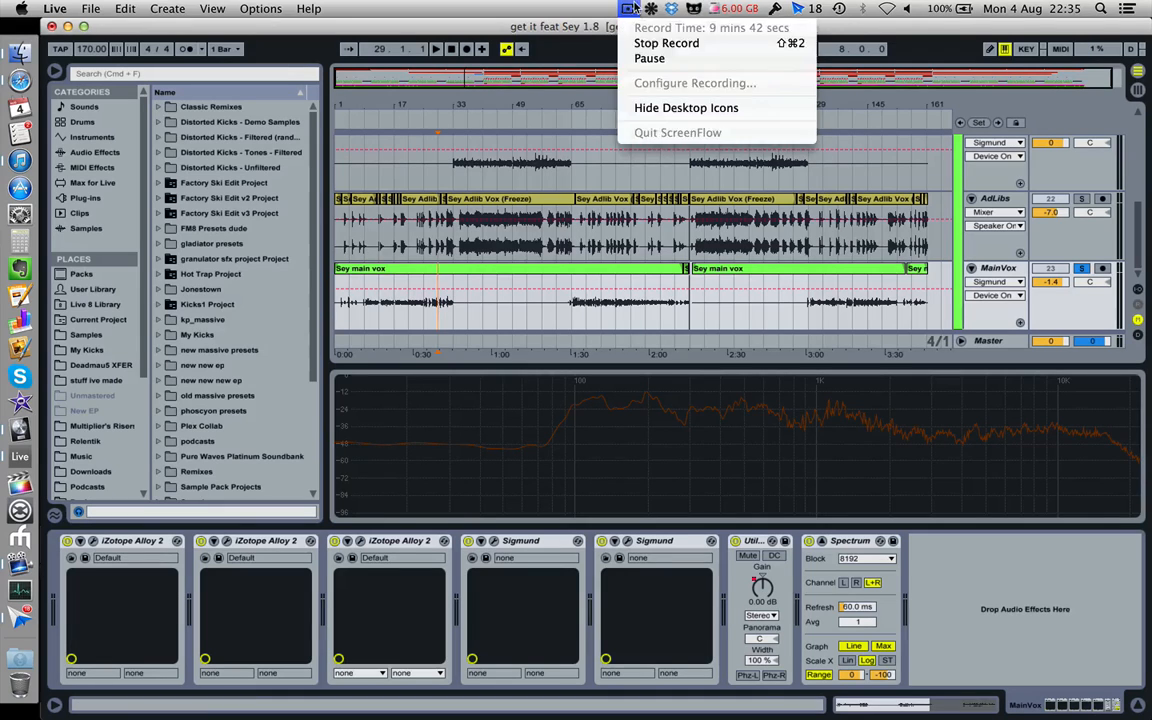
left_click(632, 9)
key("alt+super+l")
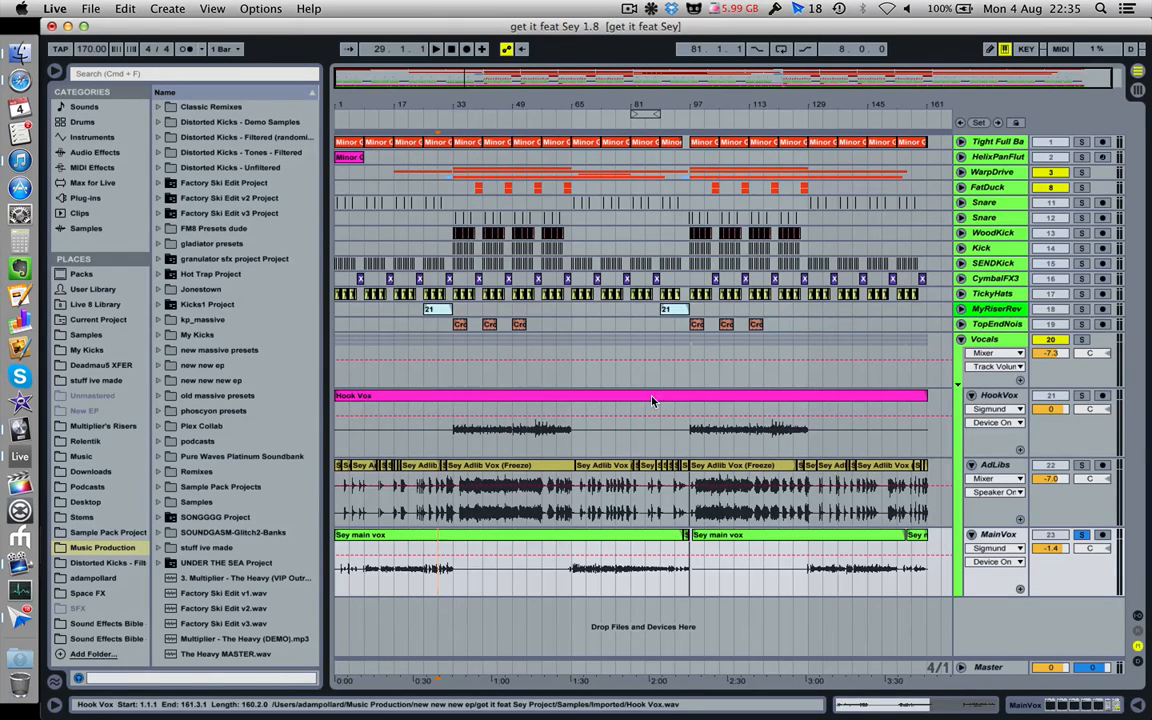
Play the soloed MainVox track from bar 17 with its full effects chain active
left_click(478, 436)
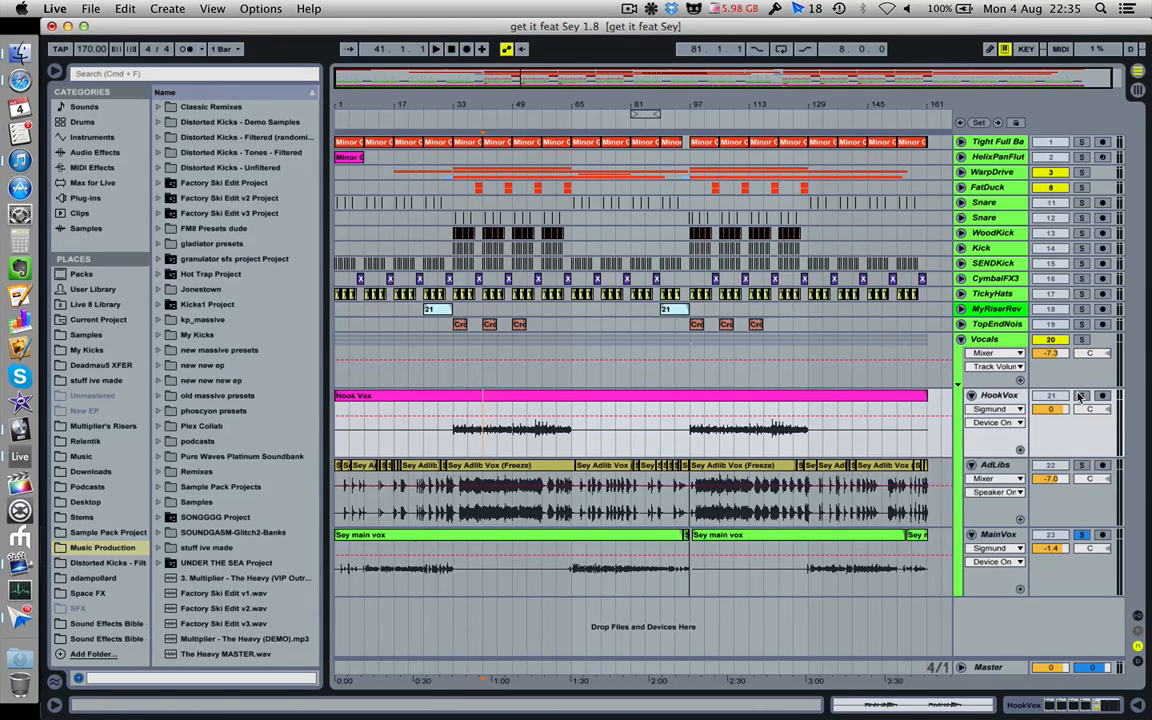
left_click(398, 560)
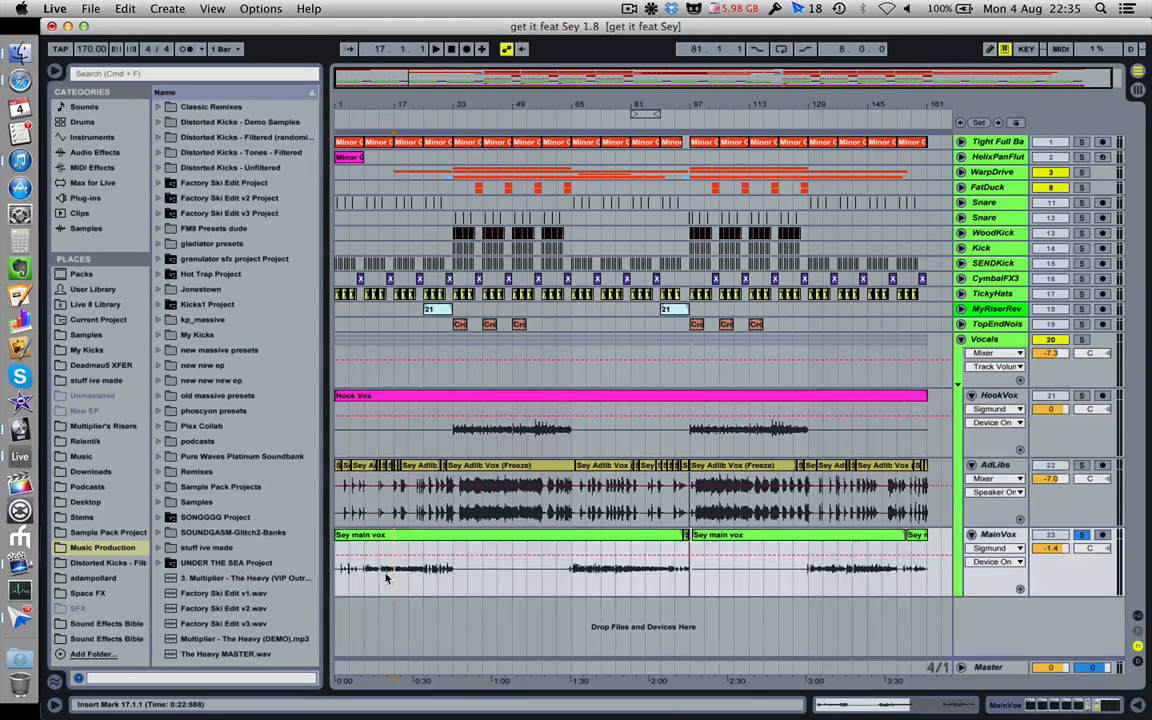
key("space")
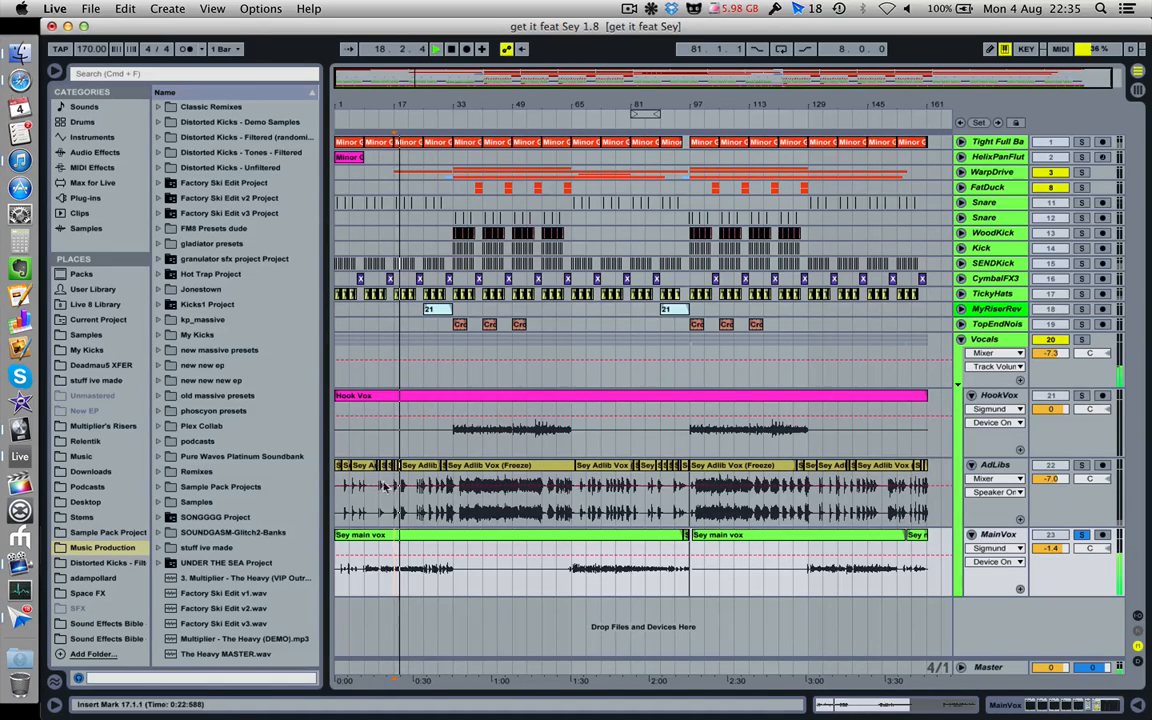
key("space")
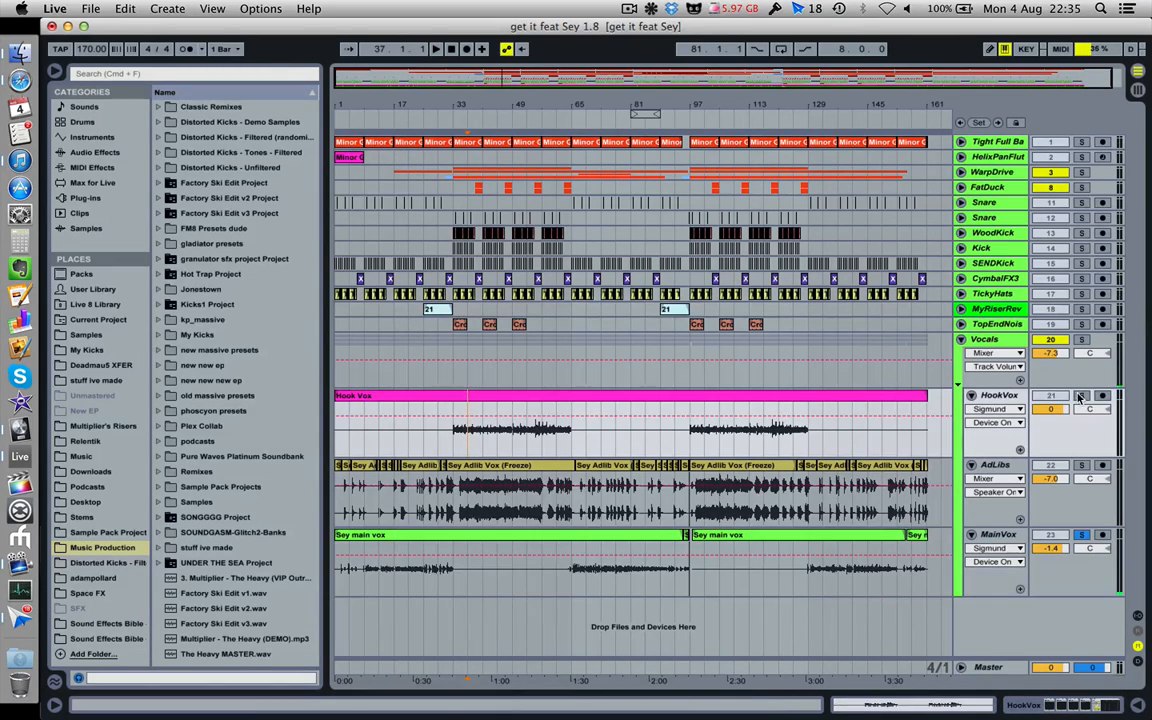
Solo the HookVox track while playing from bar 37, and take it out of solo after listening
key("space")
left_click(1081, 396)
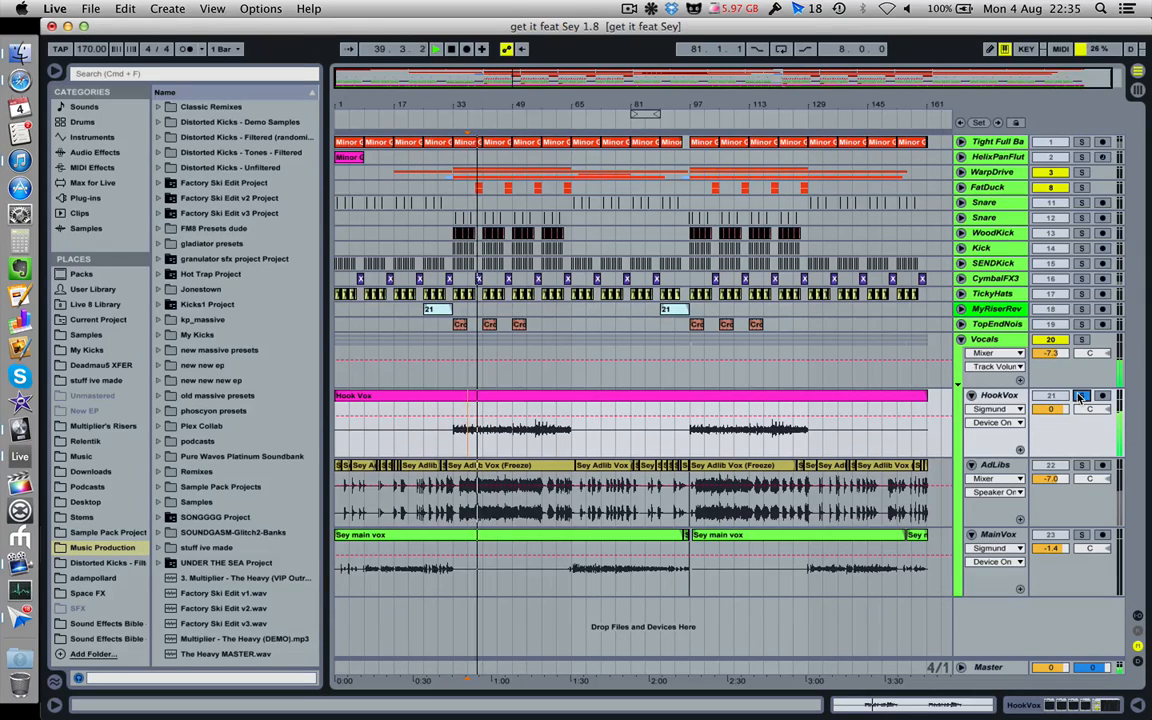
key("space")
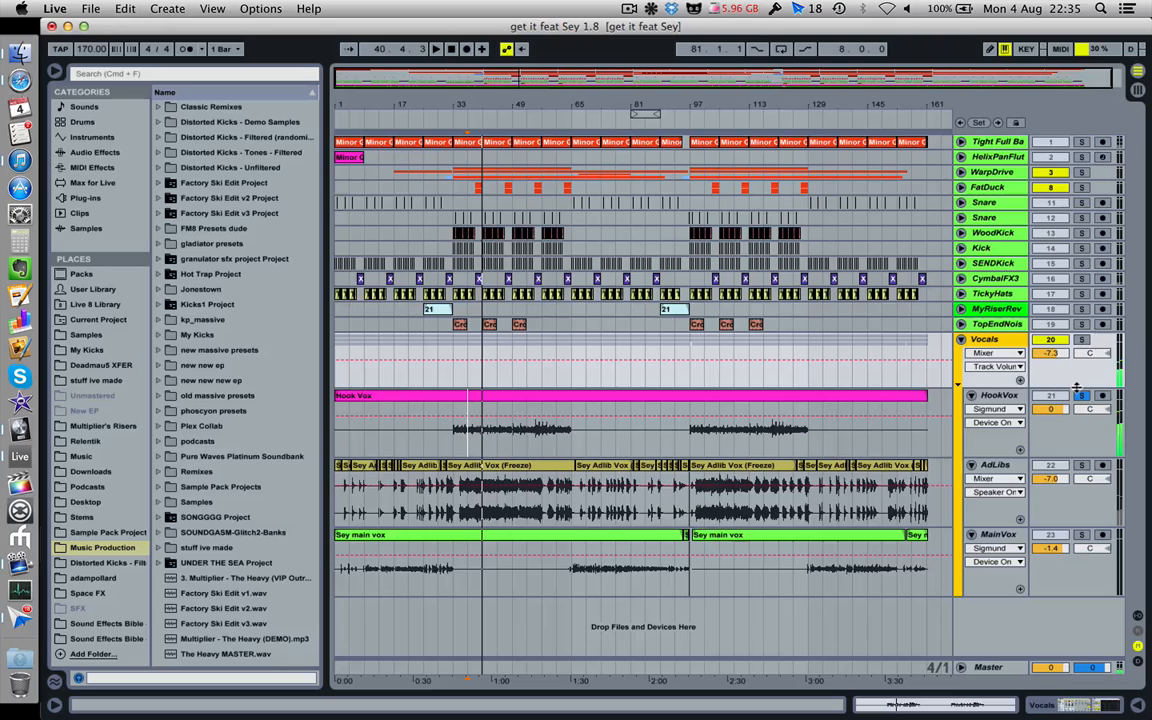
left_click(1081, 396)
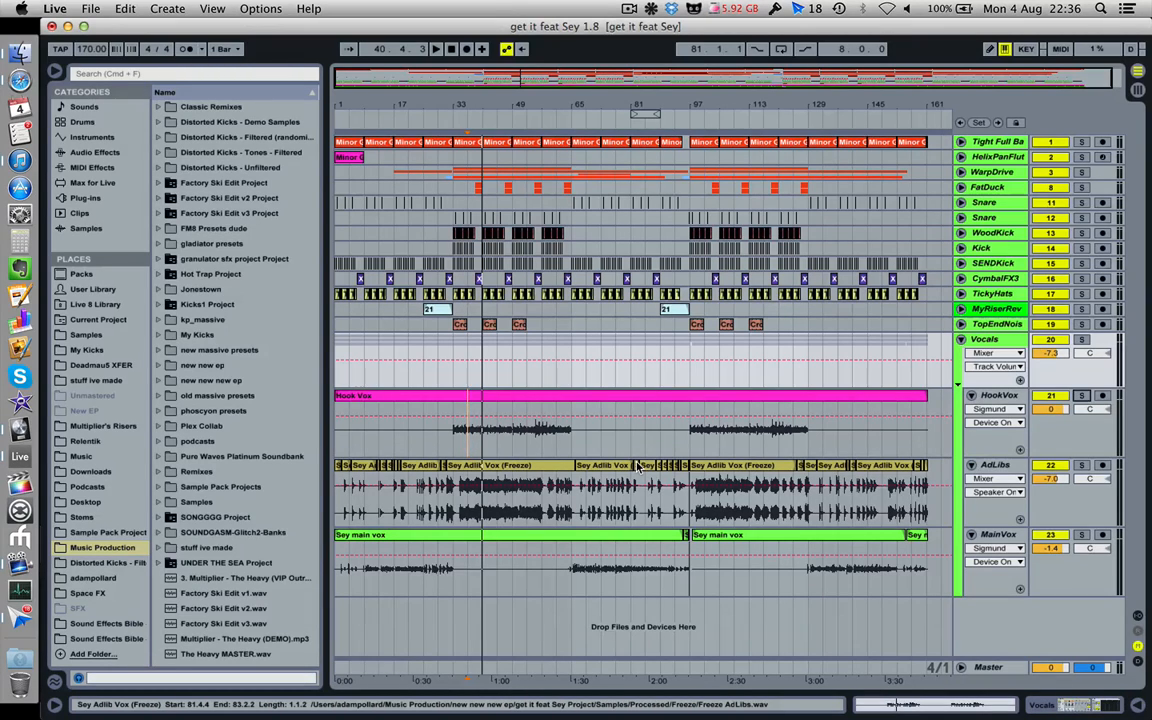
Solo HookVox again and play it from bar 41, continuing from bar 57
left_click(483, 441)
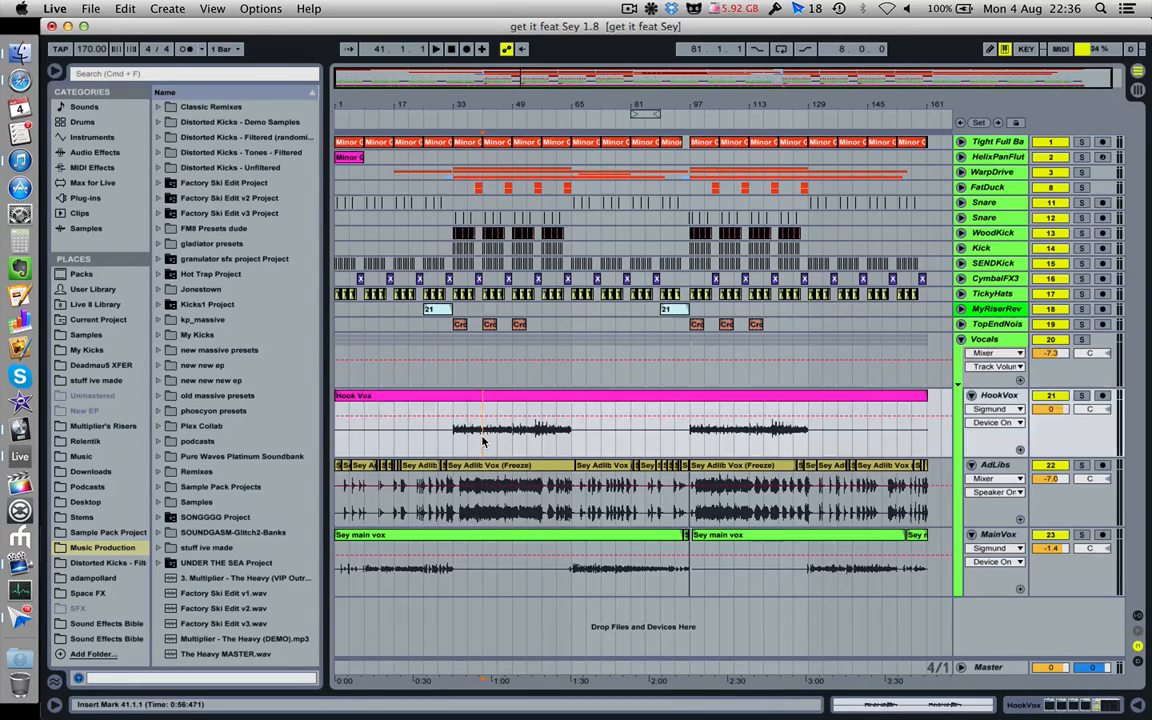
left_click(1081, 395)
key("space")
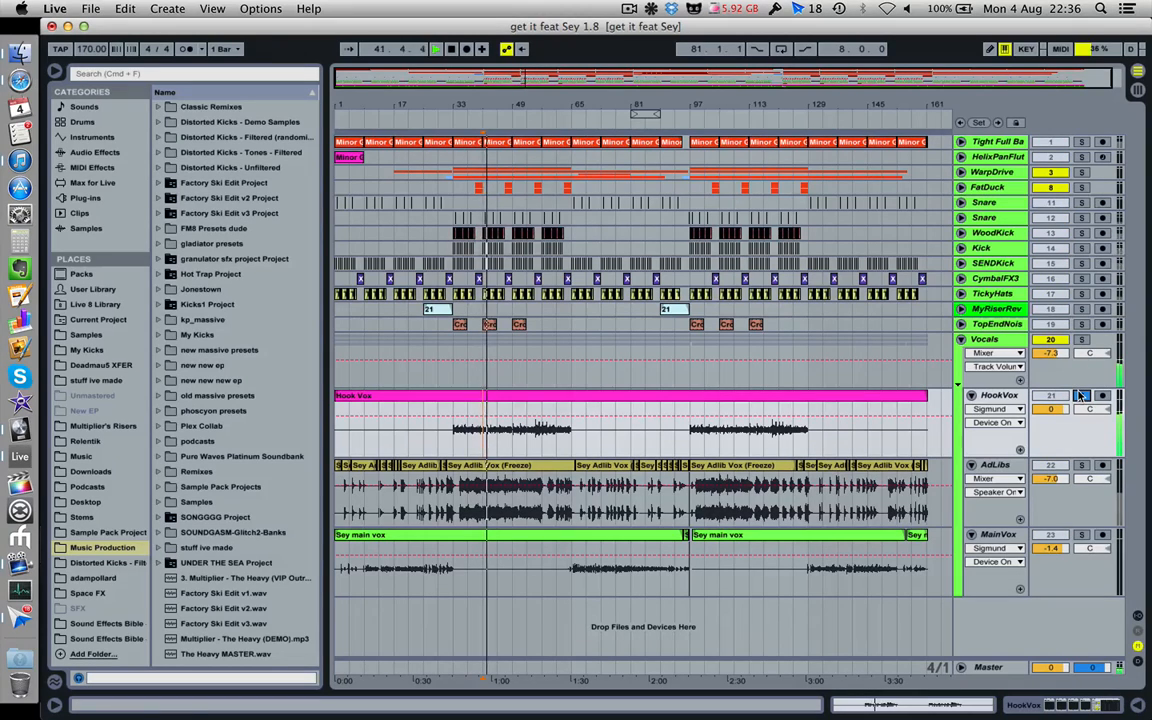
left_click(537, 448)
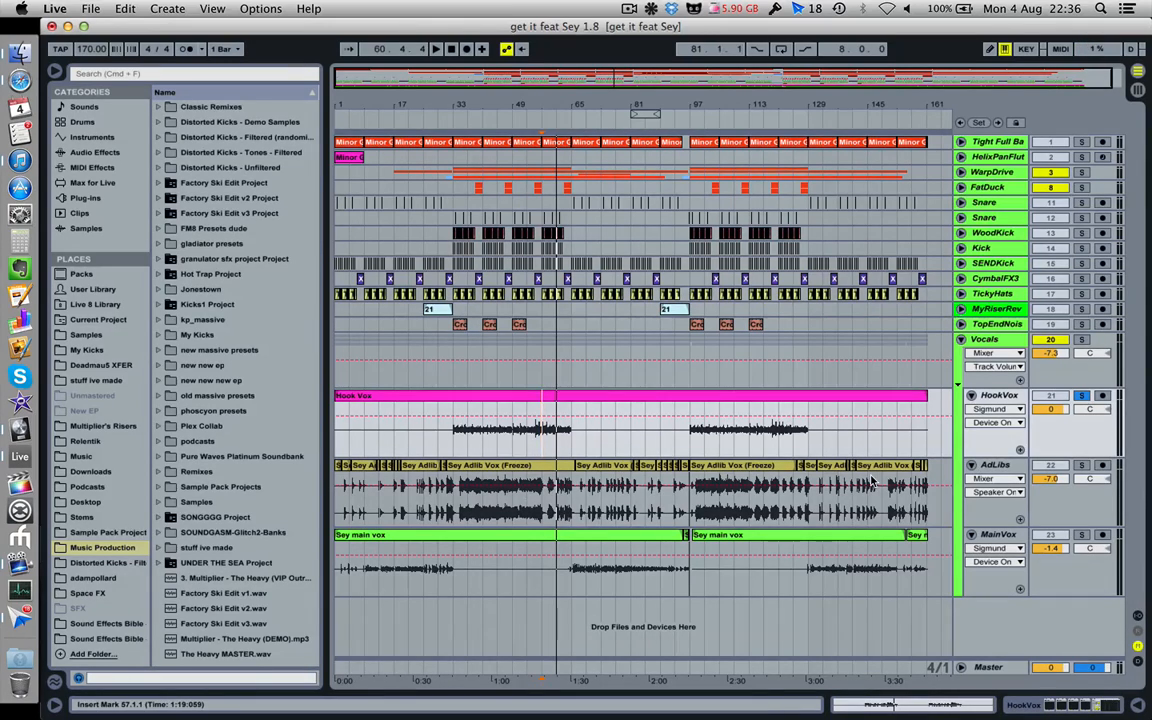
Solo the AdLibs track and play it from bar 5
left_click(1082, 466)
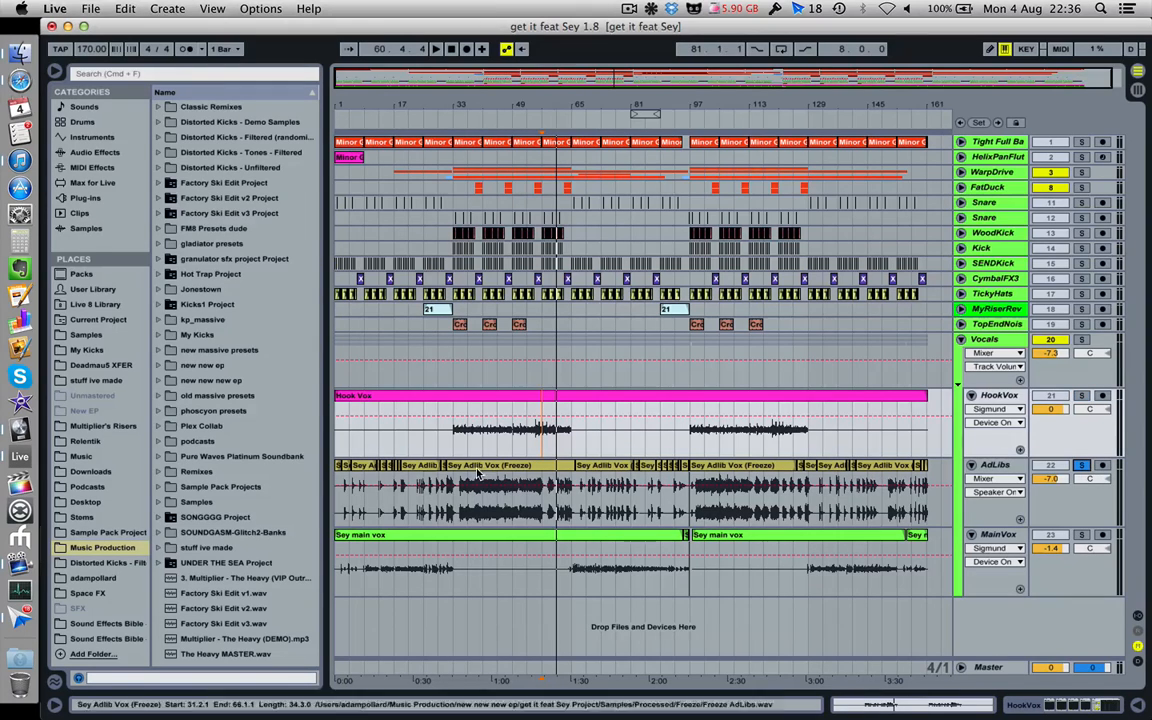
left_click(348, 512)
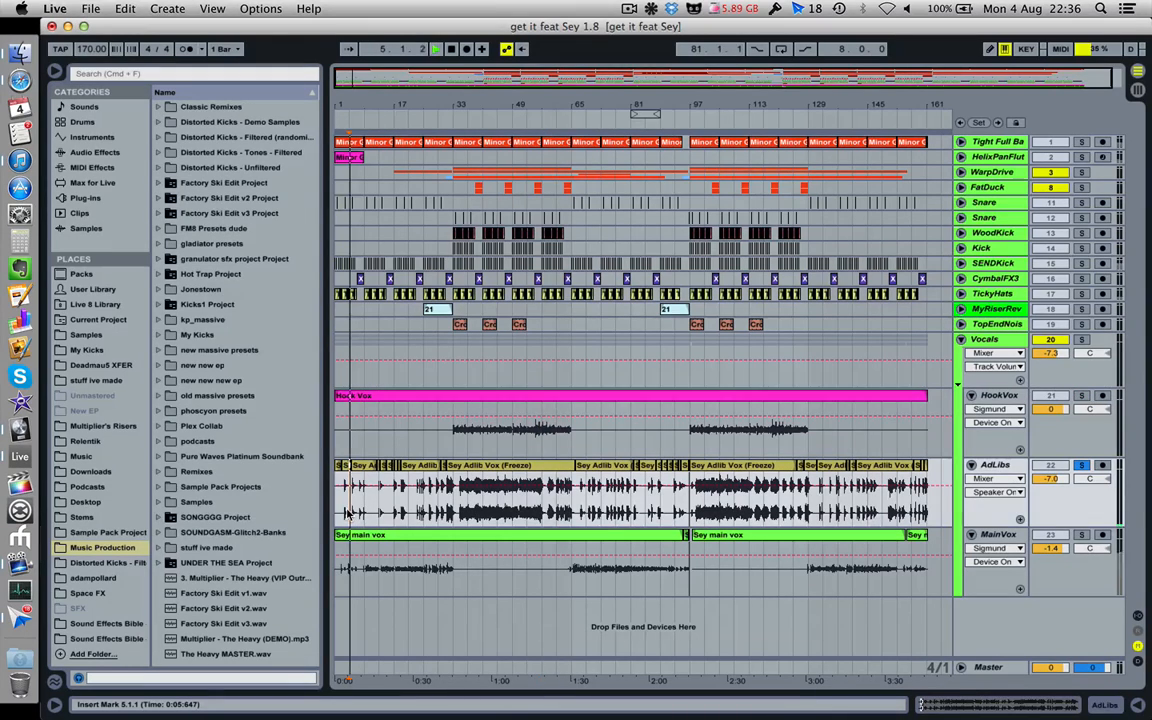
key("space")
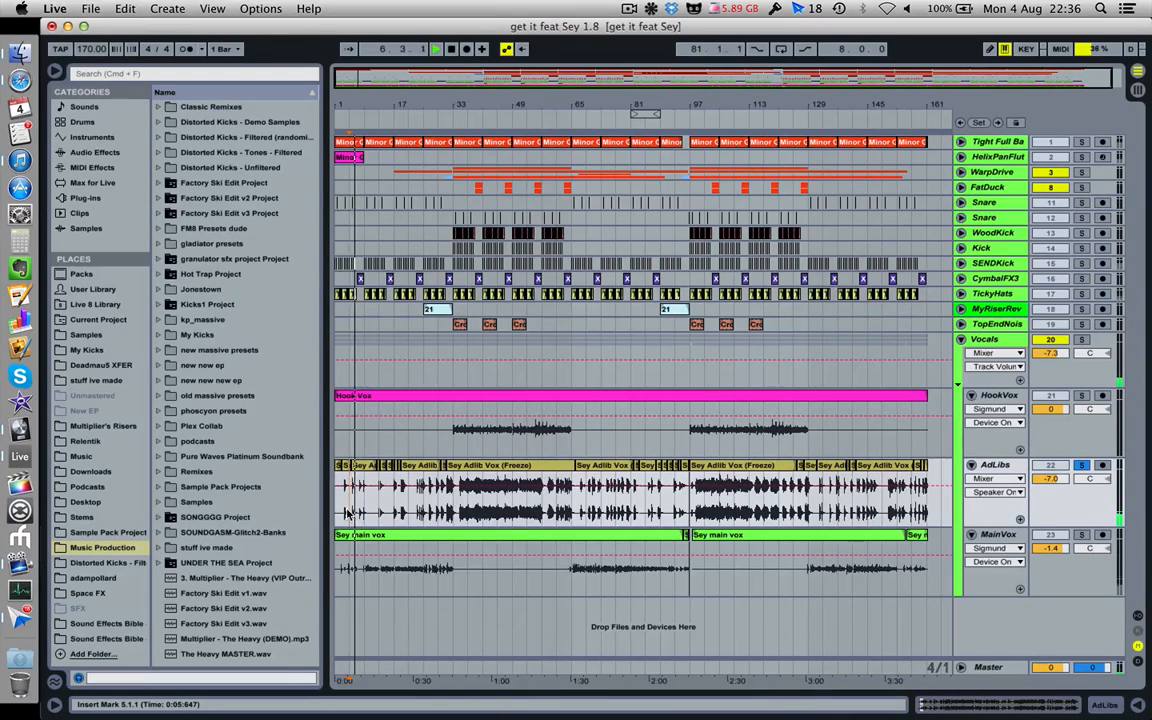
Show the AdLibs track's device chain, and hide it again after checking it
left_click(1000, 466)
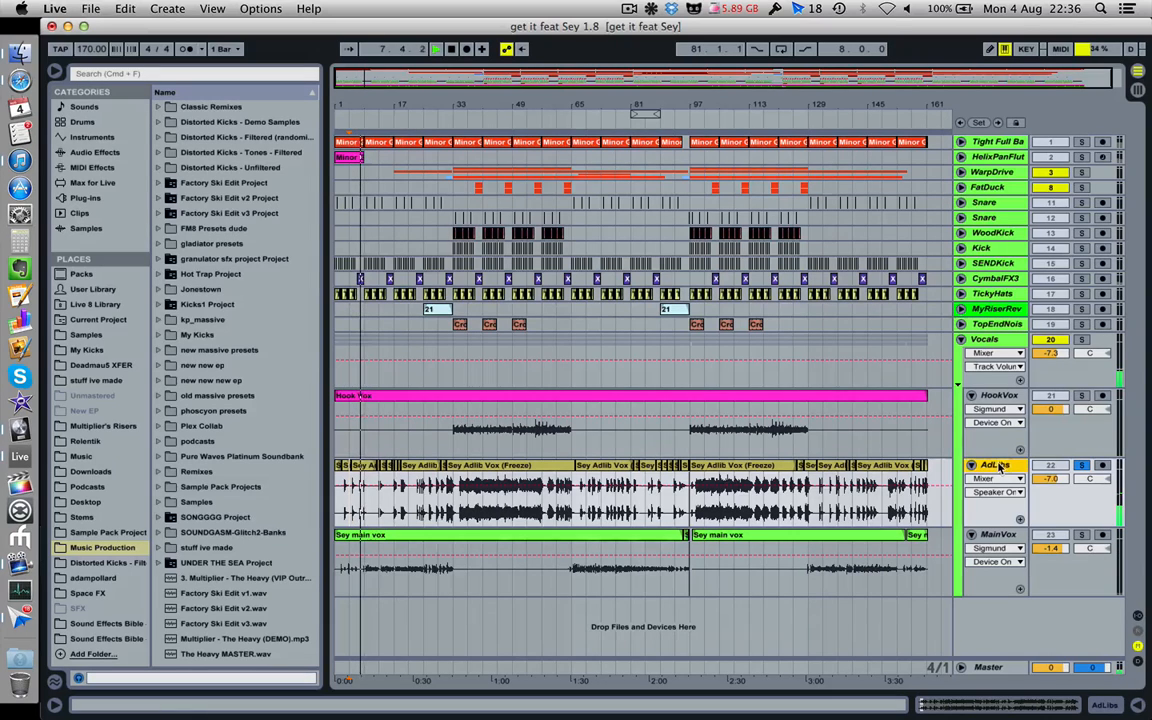
left_click(1052, 712)
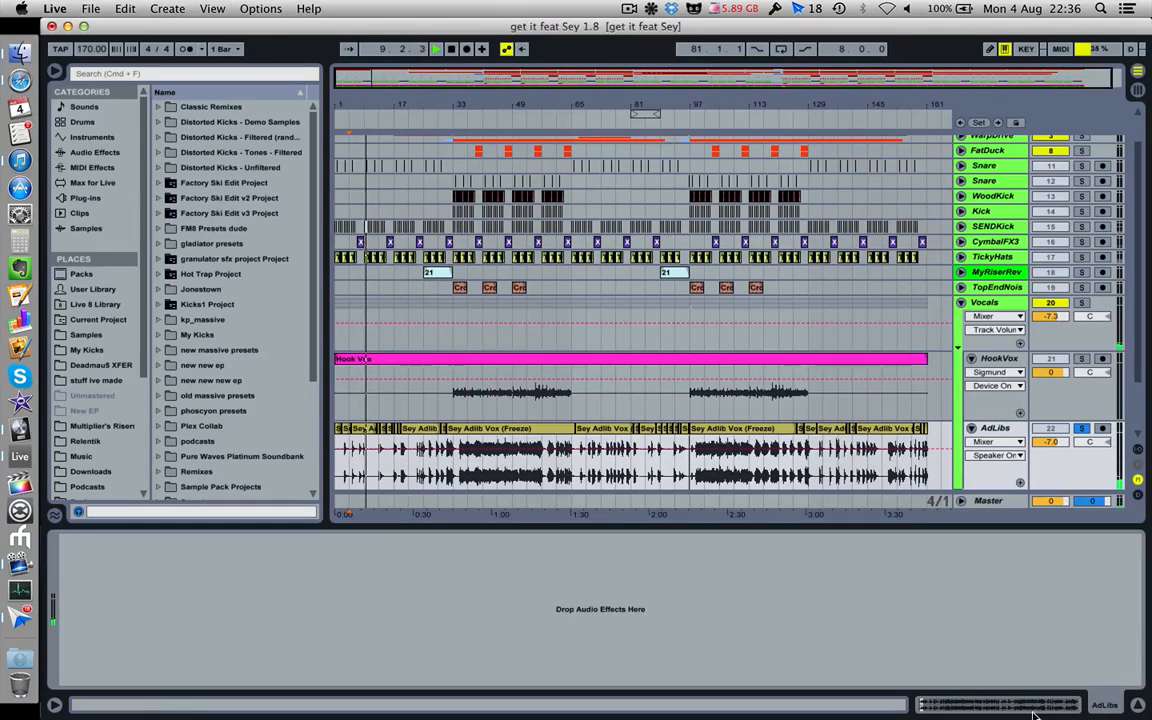
key("super+alt+l")
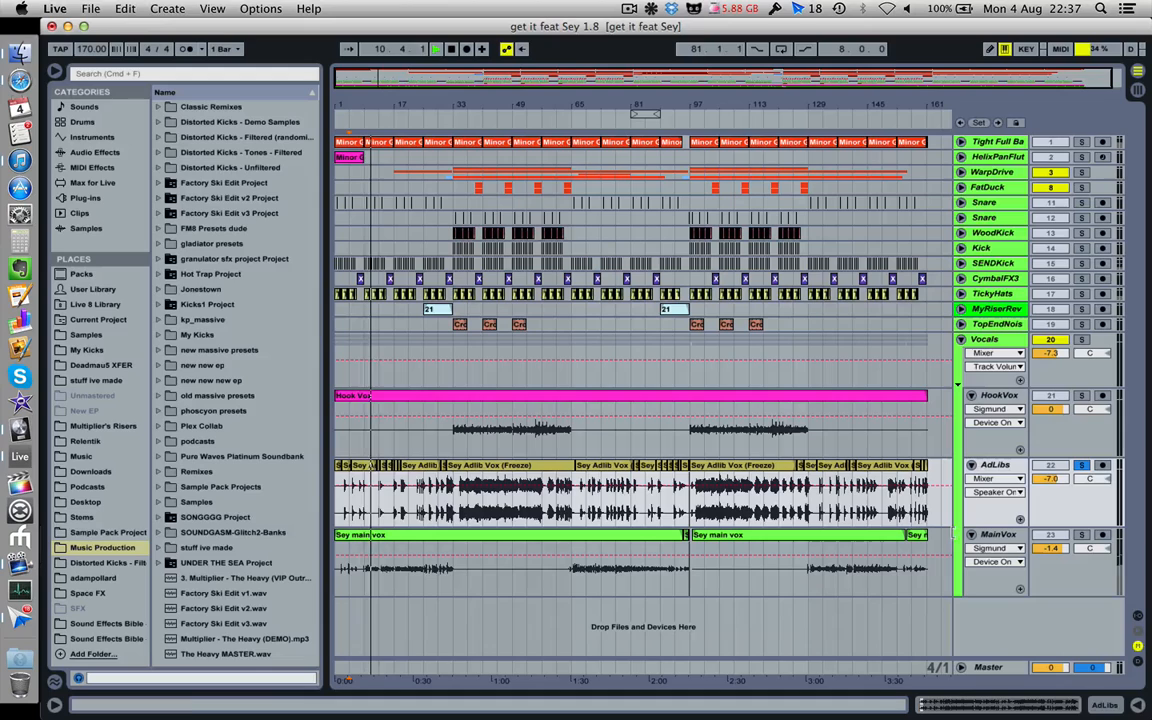
Audition the soloed AdLibs track from bar 21, from bar 37 and from bar 77
left_click(411, 512)
key("space")
key("space")
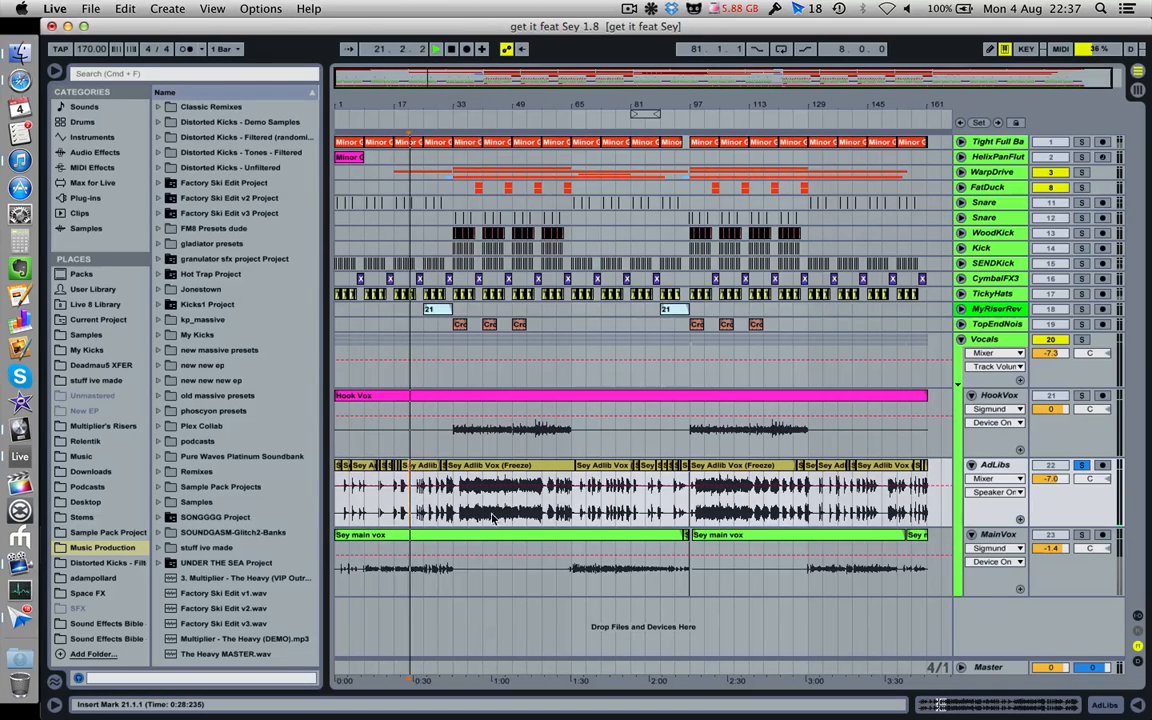
left_click(469, 516)
key("space")
key("space")
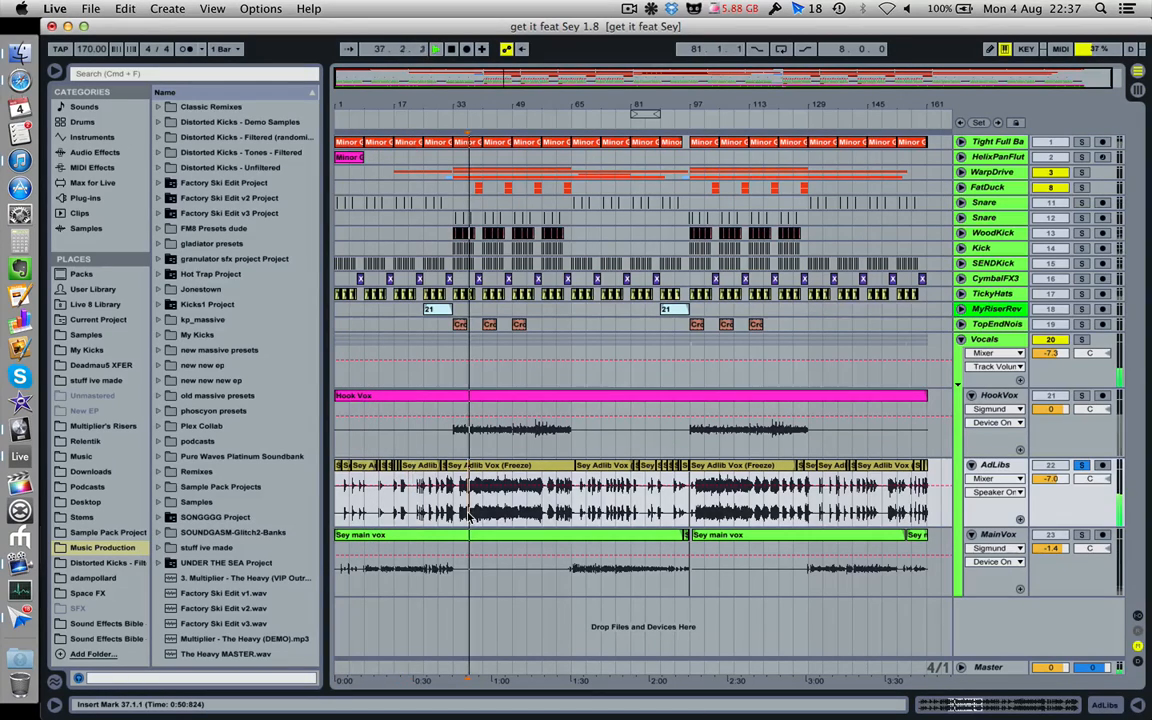
left_click(611, 512)
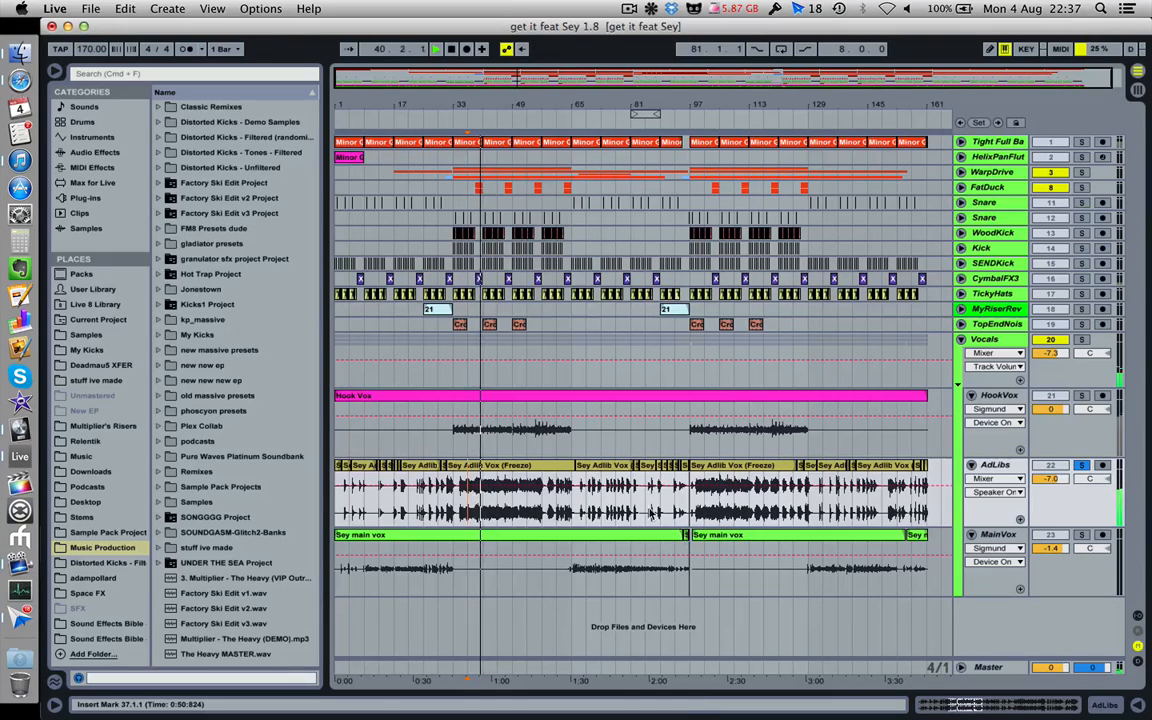
key("space")
key("space")
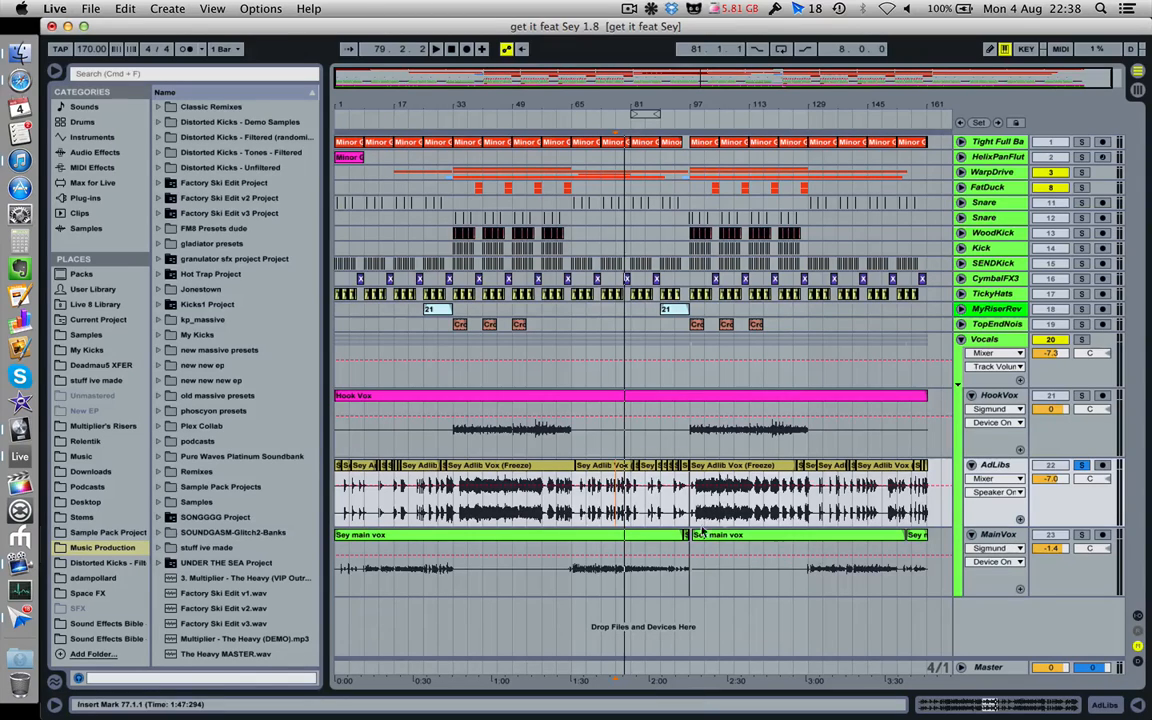
Play the soloed AdLibs track from bar 41 and stop after a few bars
left_click(496, 514)
left_click(479, 515)
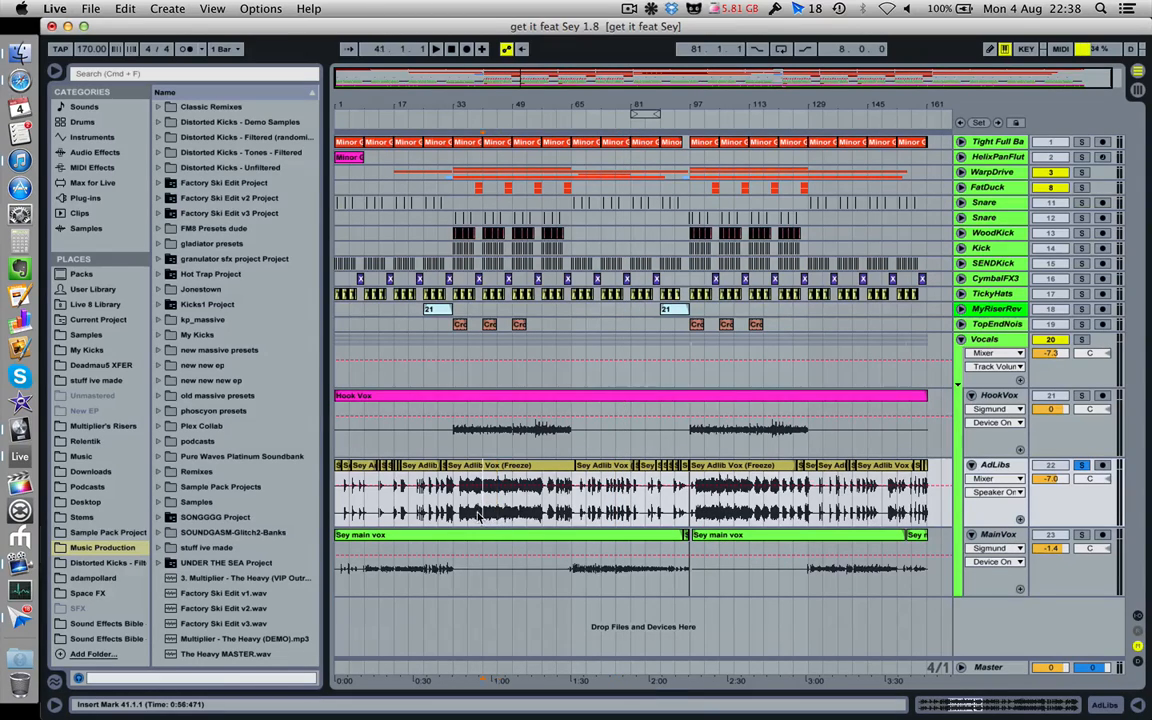
key("space")
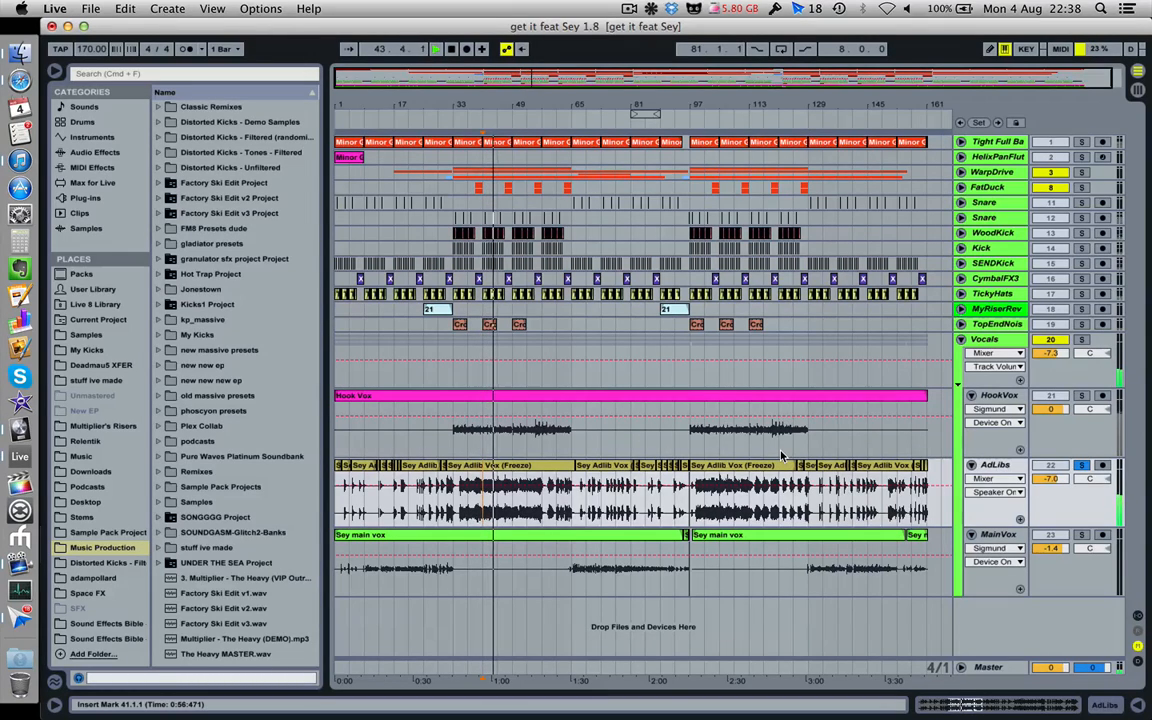
key("space")
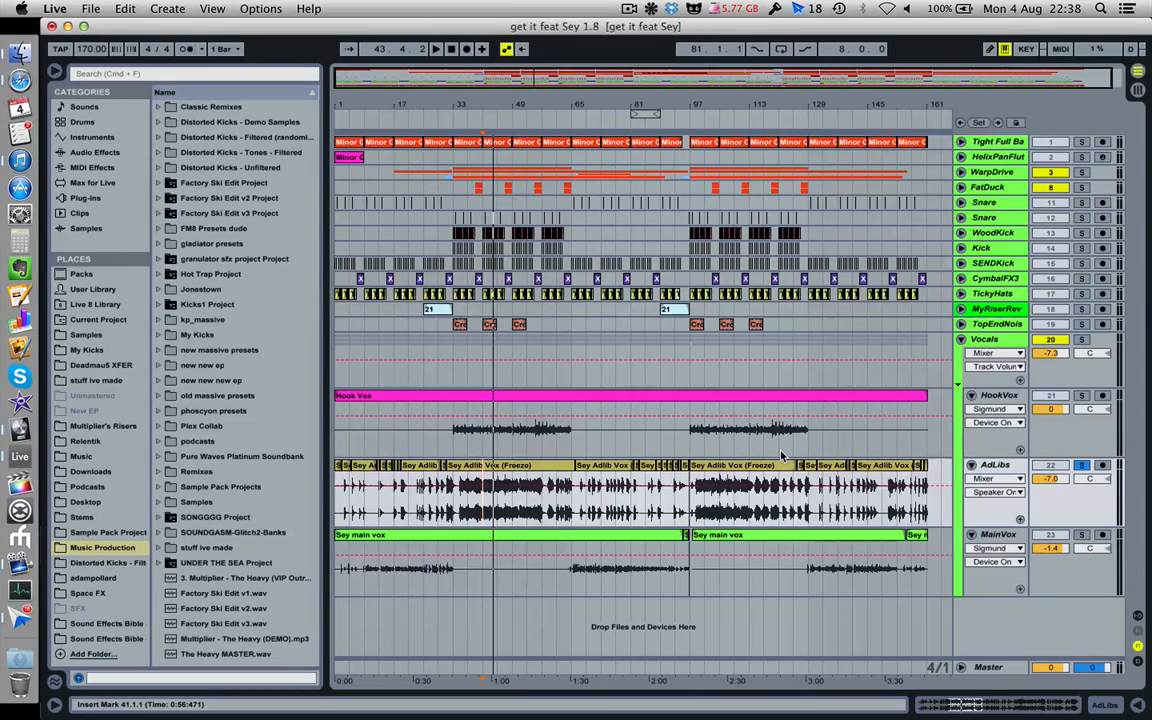
Solo the whole Vocals group in place of AdLibs and play it from bar 41
left_click(1082, 340)
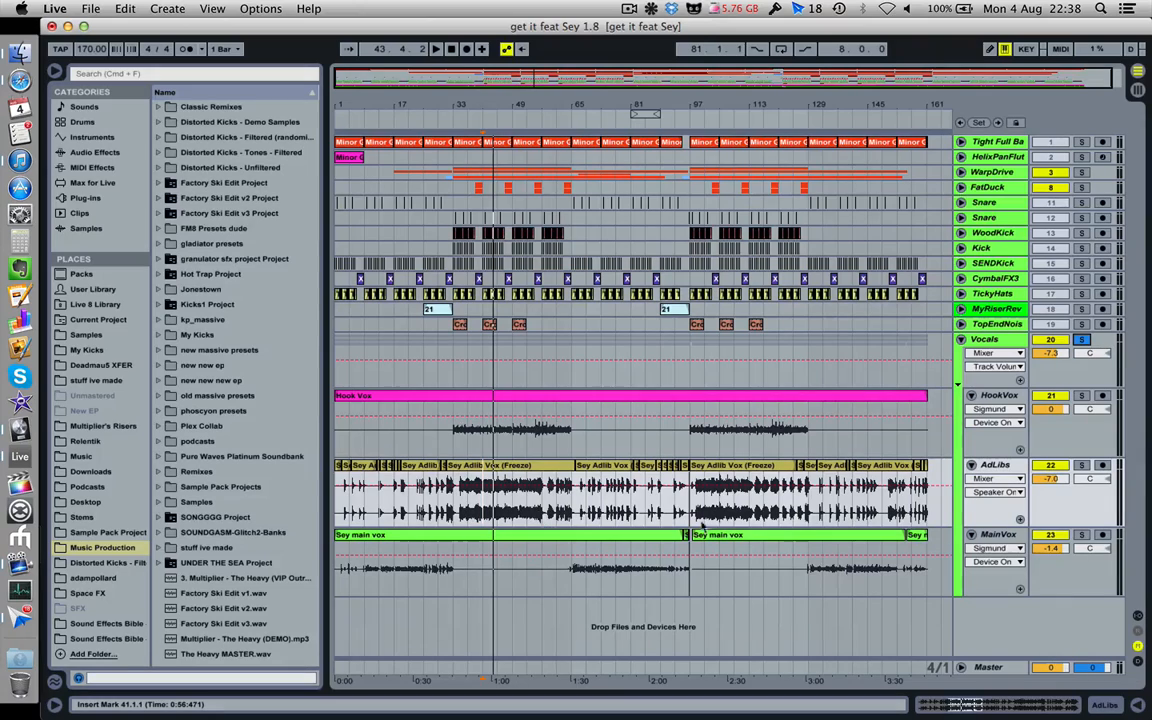
key("space")
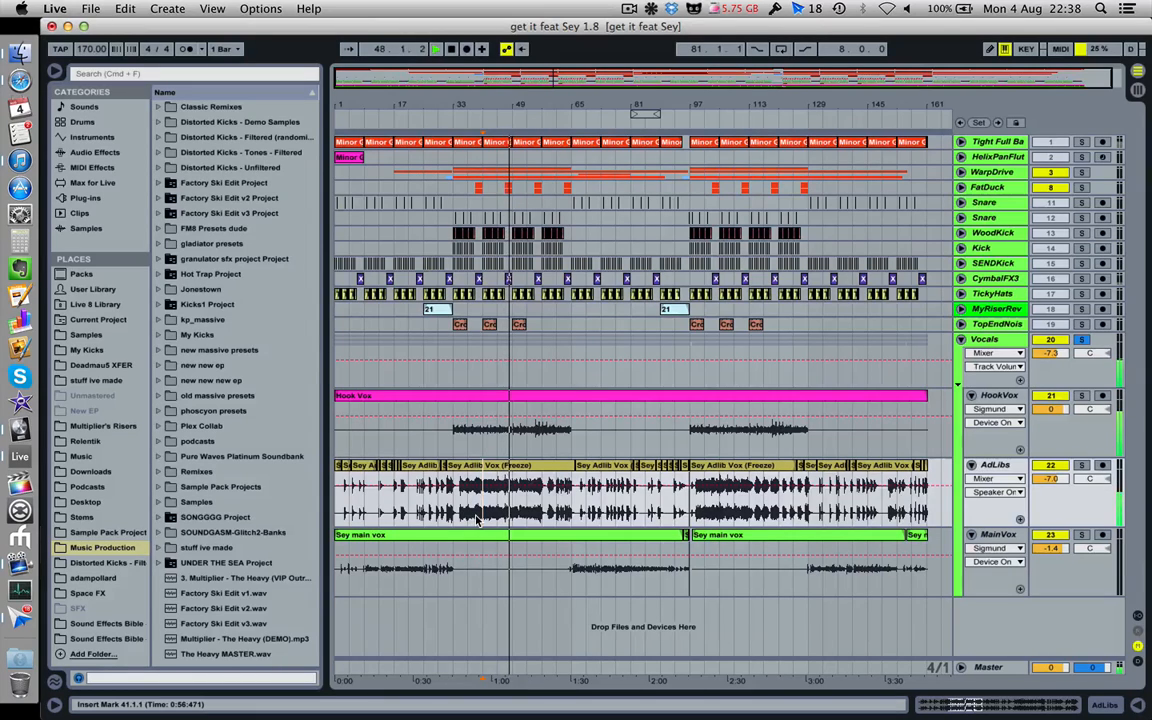
key("space")
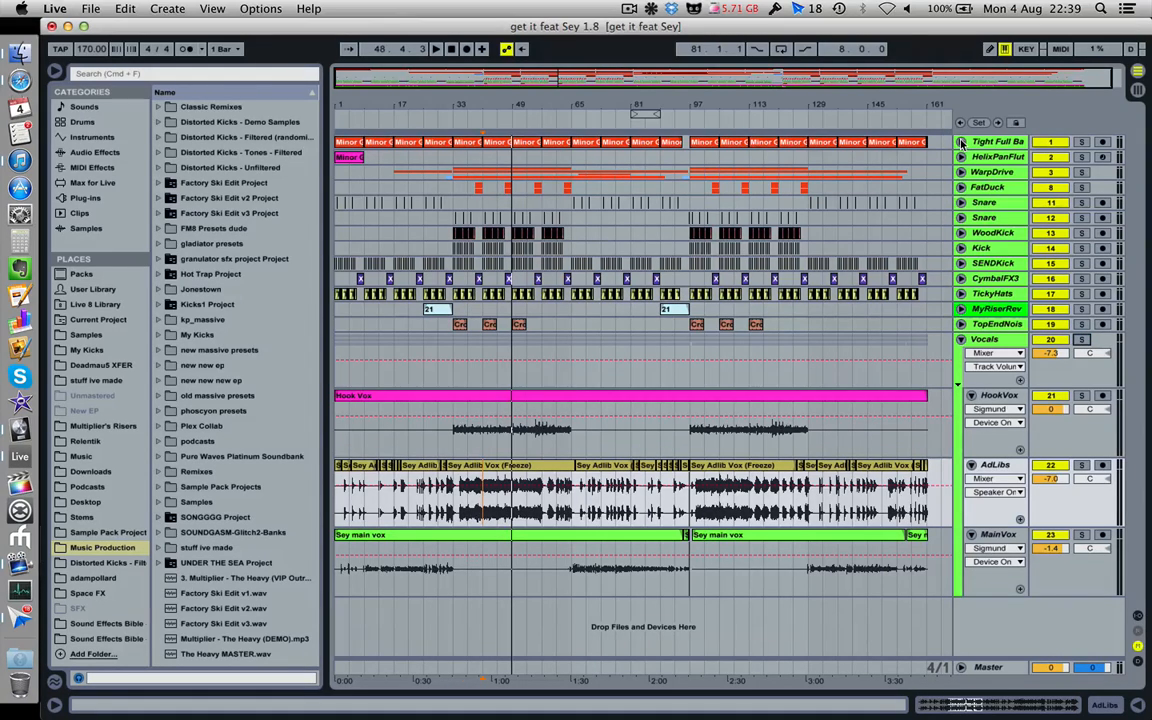
Unfold the Tight Full Bass track, solo it and briefly play it from bar 33
left_click(961, 142)
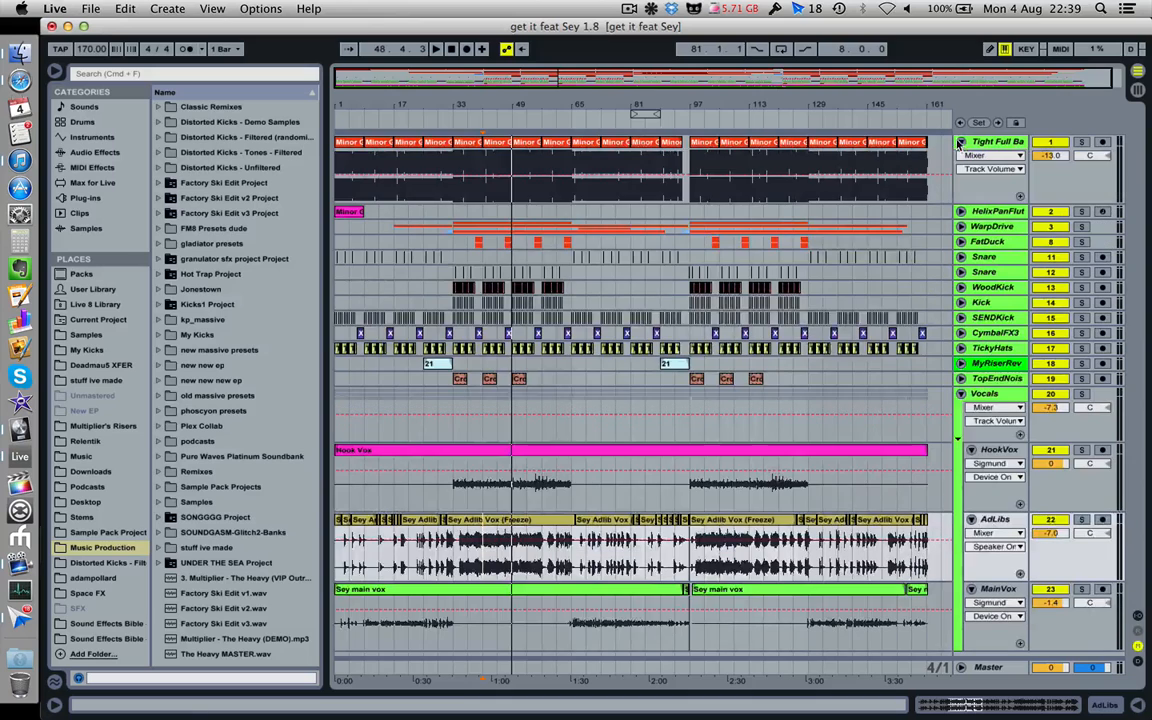
left_click_drag(452, 103, 500, 200)
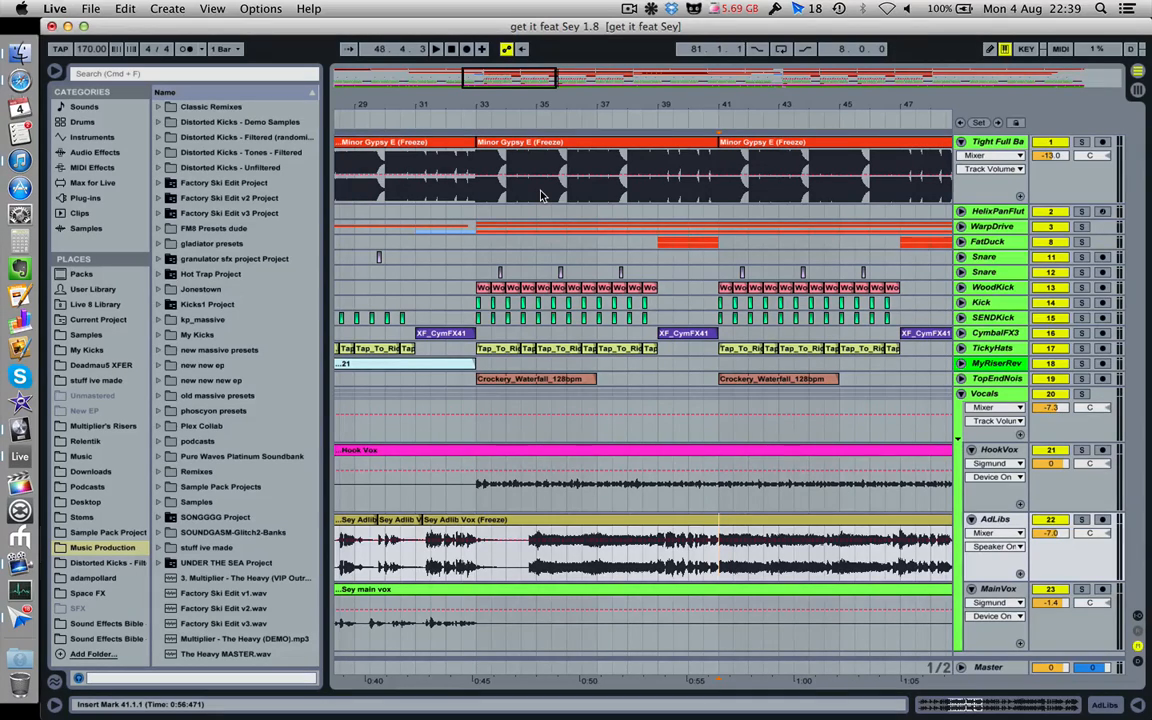
mouse_move(479, 101)
left_mouse_down()
mouse_move(479, 185)
mouse_move(478, 101)
left_mouse_up()
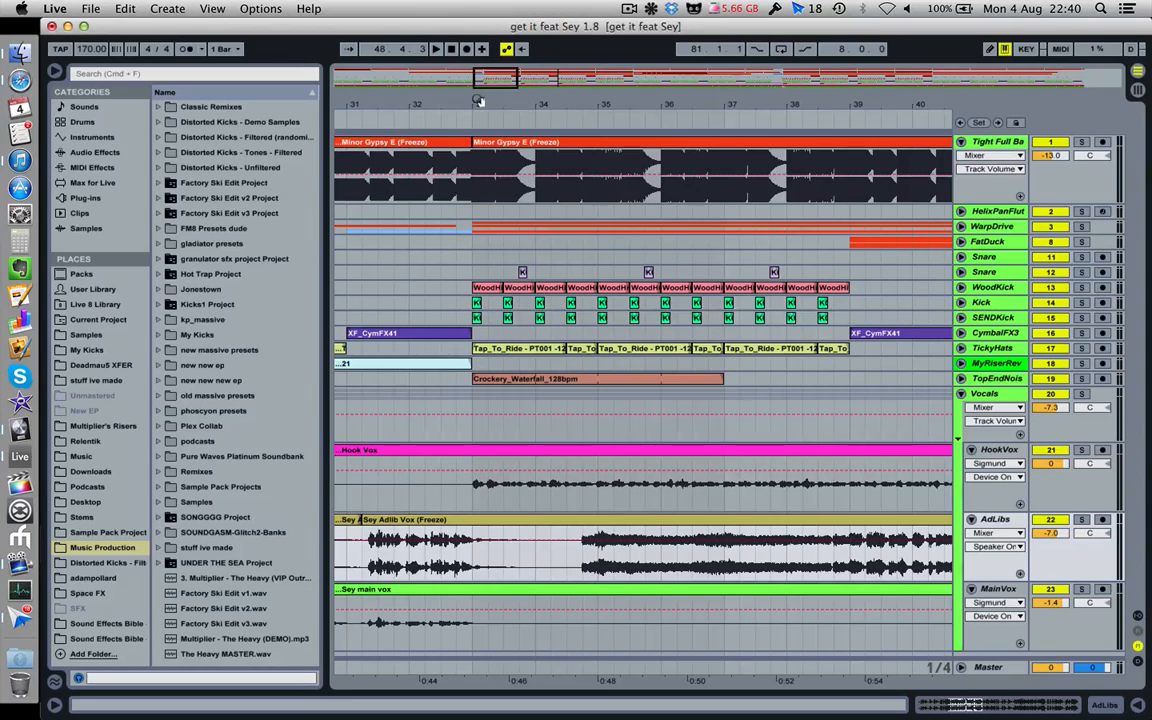
left_click(1082, 143)
left_click(476, 190)
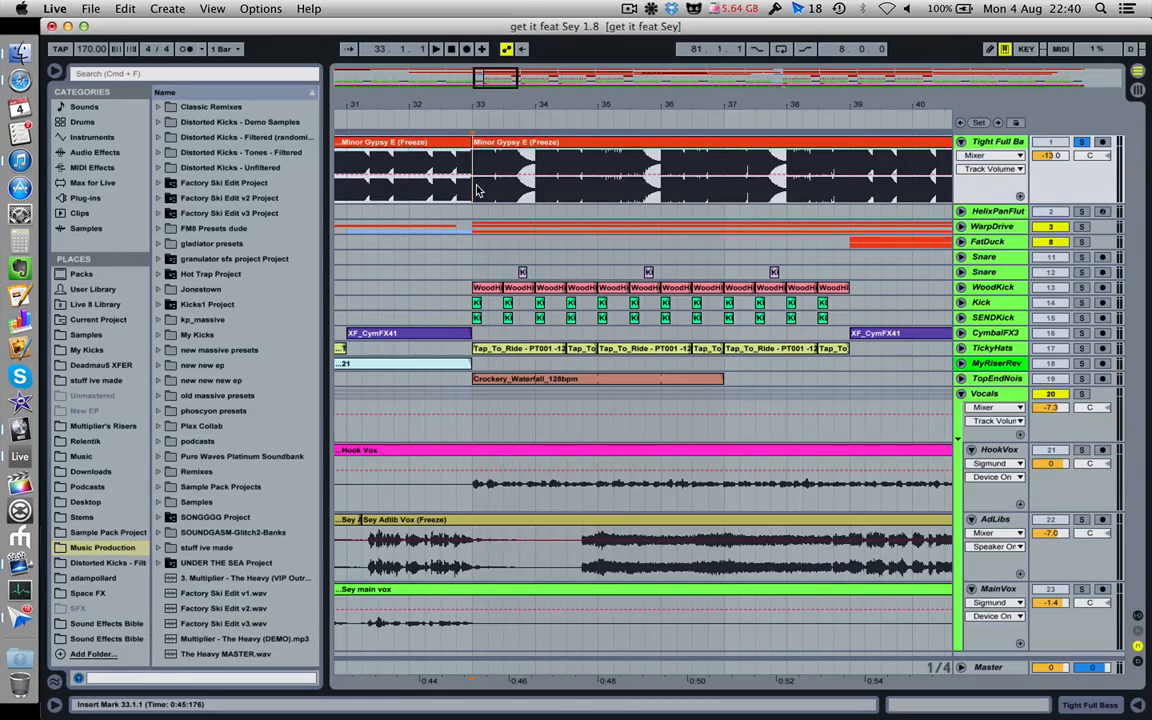
key("space")
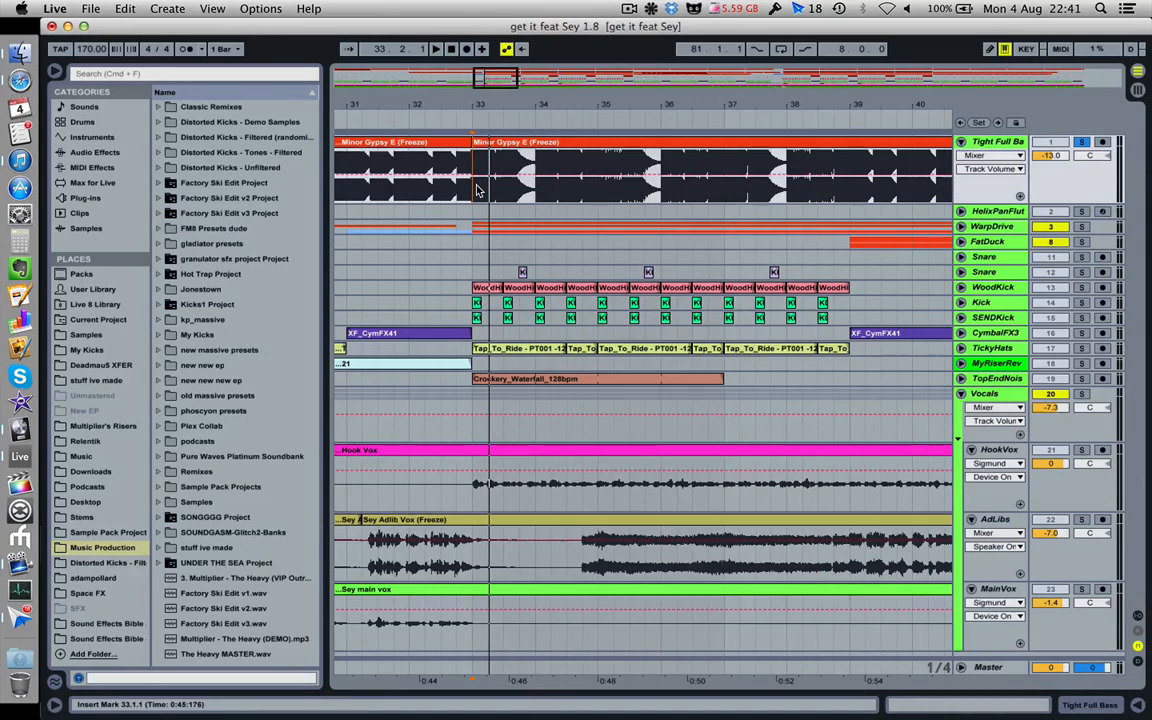
Fold the Tight Full Bass track and take it out of solo
left_click_drag(484, 105, 458, 101)
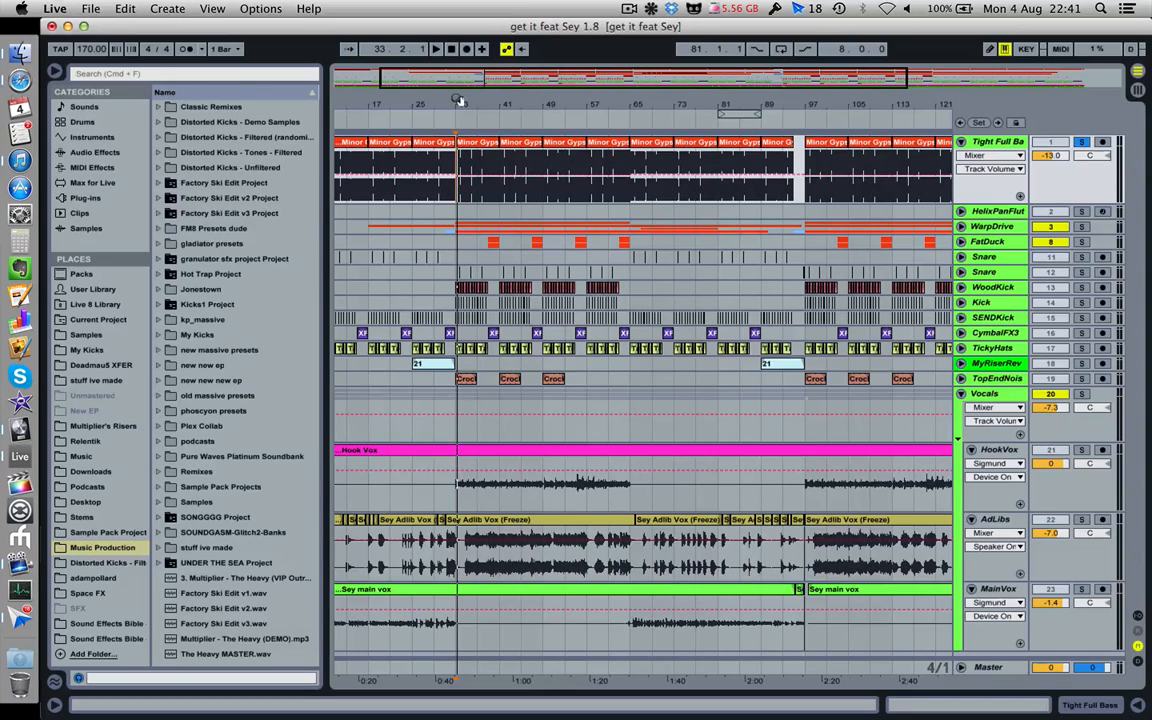
left_click_drag(459, 100, 459, 70)
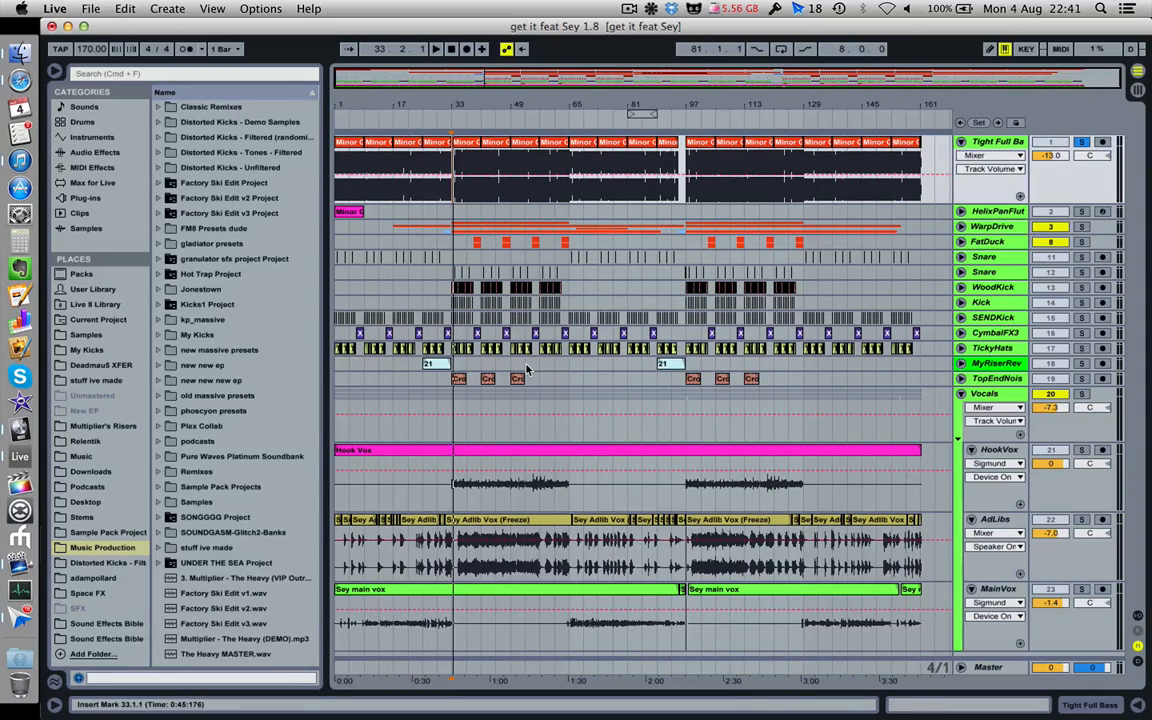
left_click(961, 142)
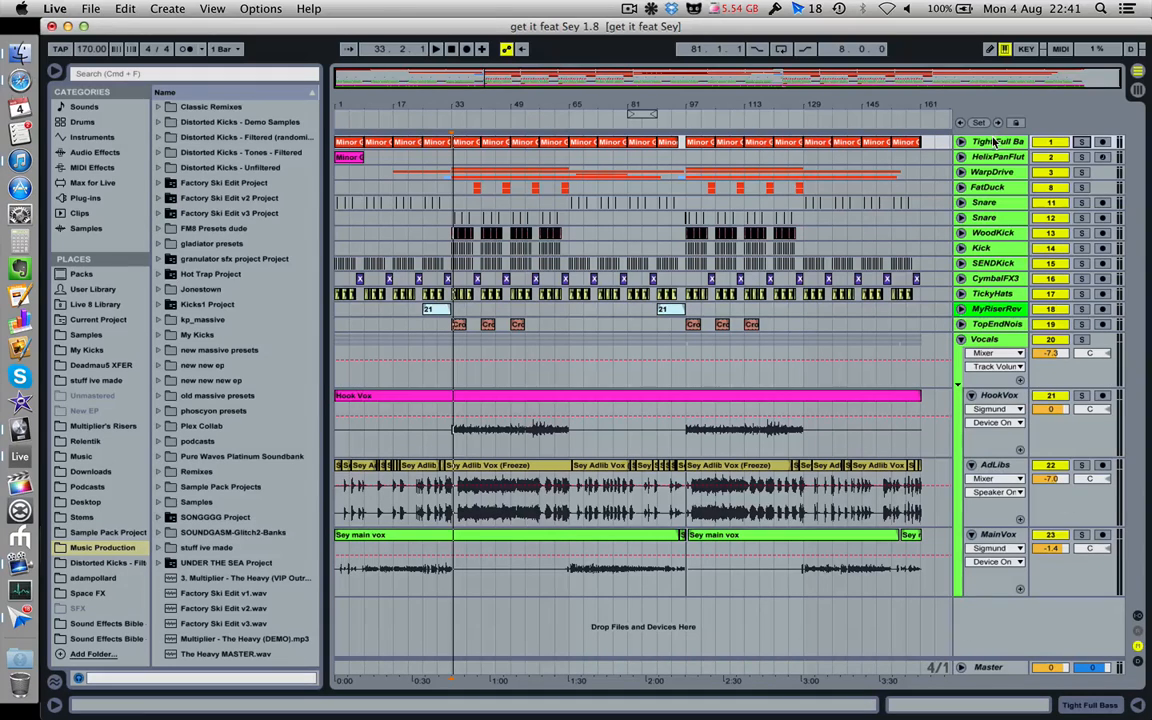
Solo the WarpDrive group and play it from bar 33
left_click(1081, 172)
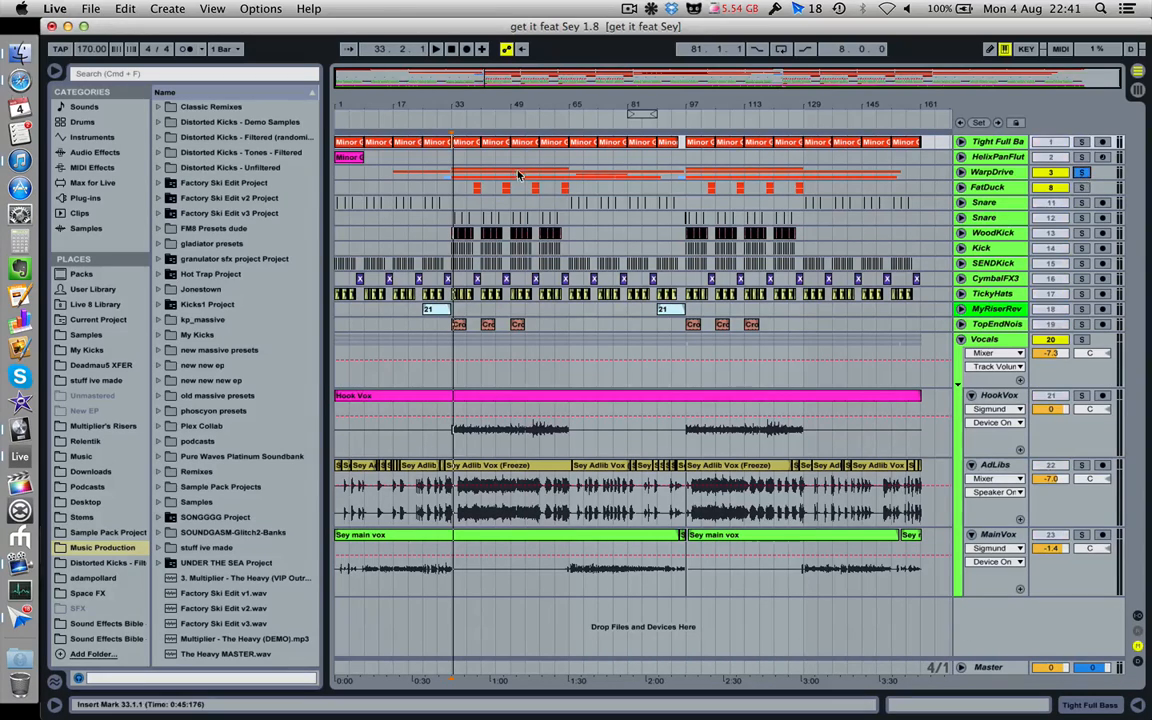
left_click(451, 163)
key("space")
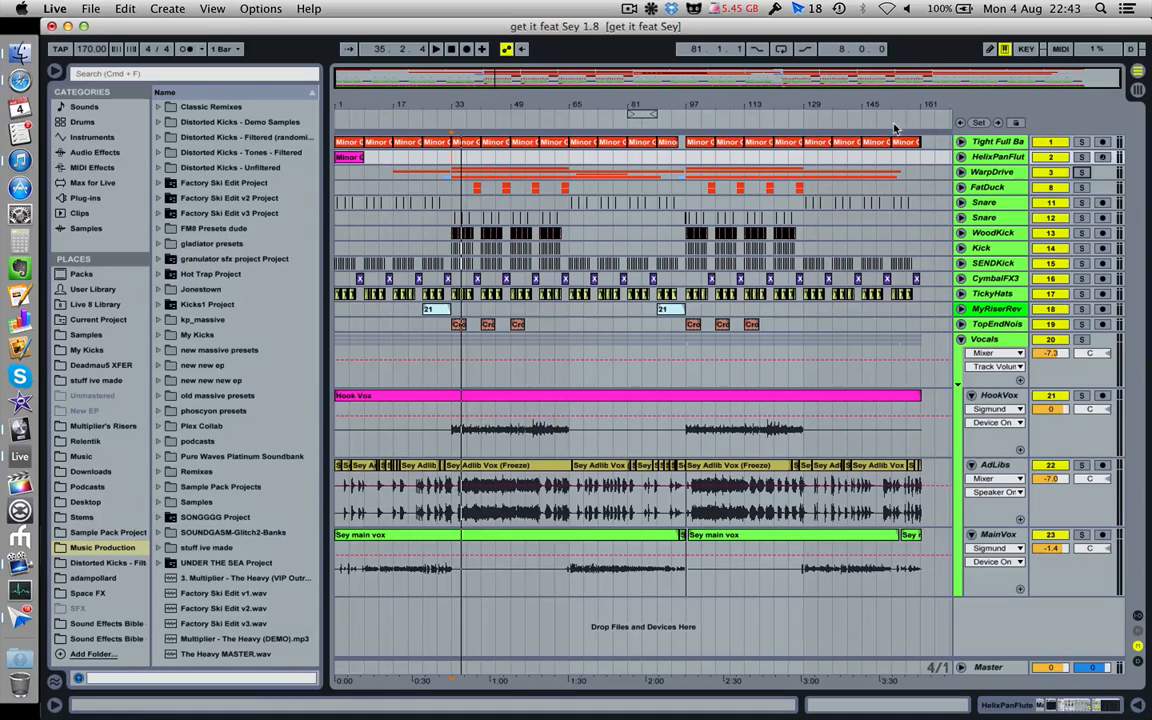
Solo the WarpDrive and Vocals groups together and play them from bar 33, stopping after about ten bars
left_click(455, 185)
left_click(448, 190)
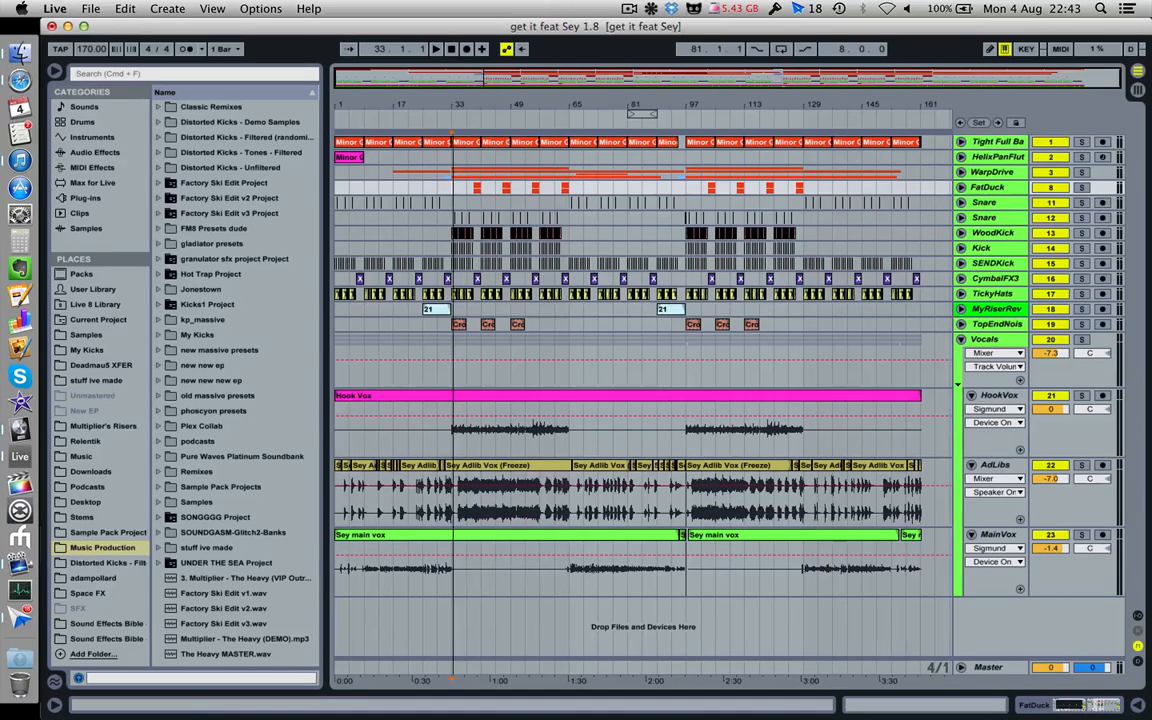
scroll(452, 195, "up", 2)
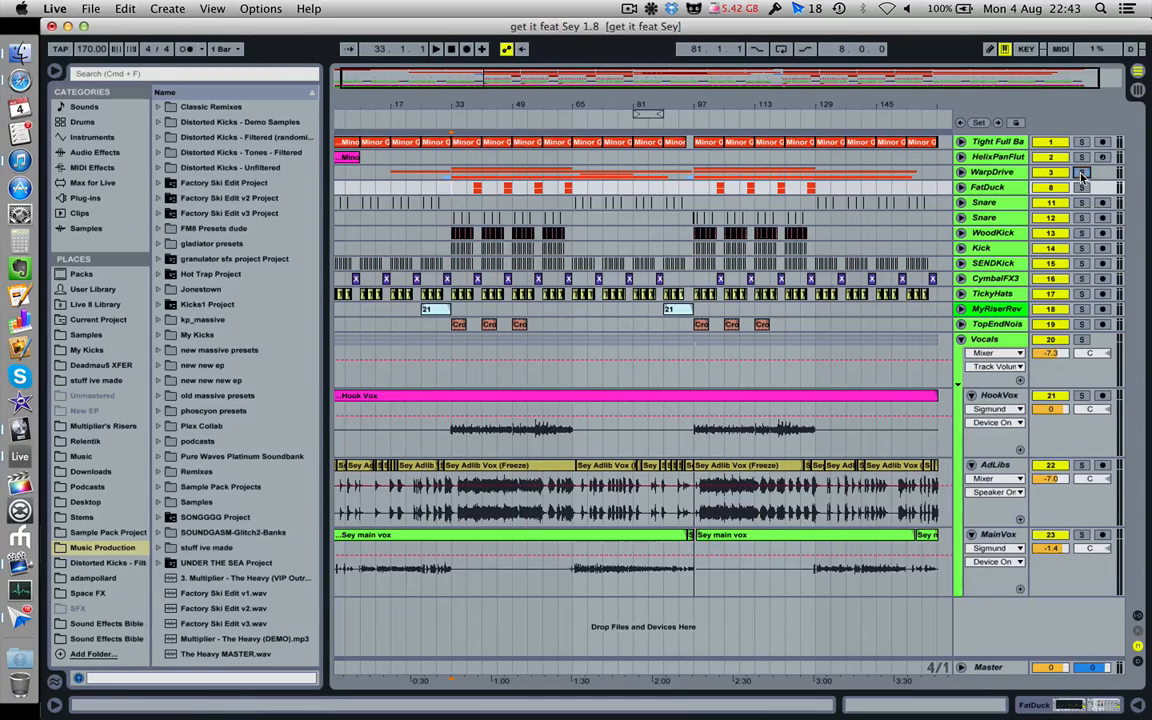
left_click(1082, 173)
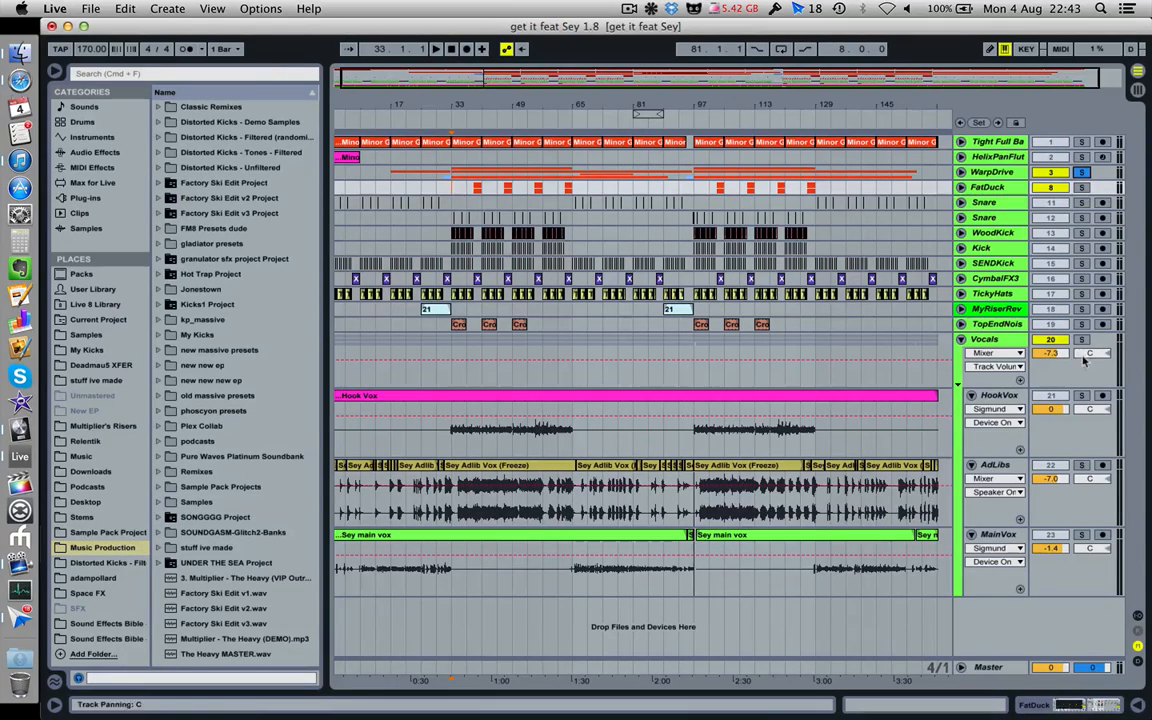
left_click(1082, 341)
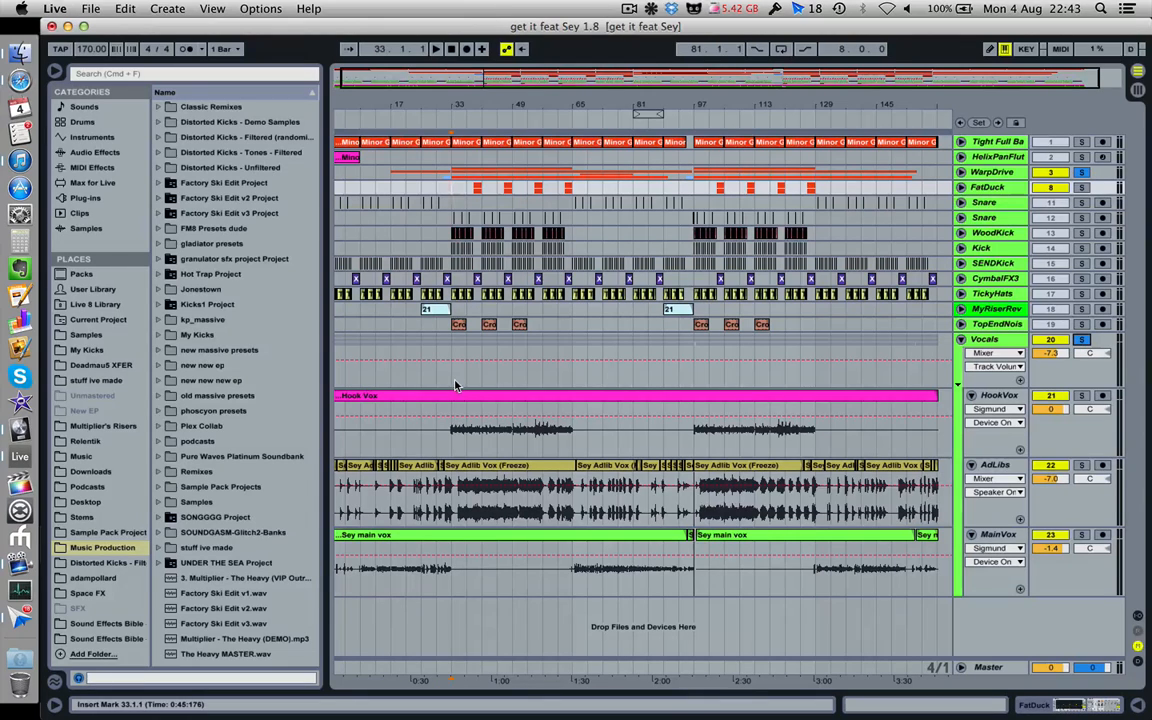
left_click(453, 430)
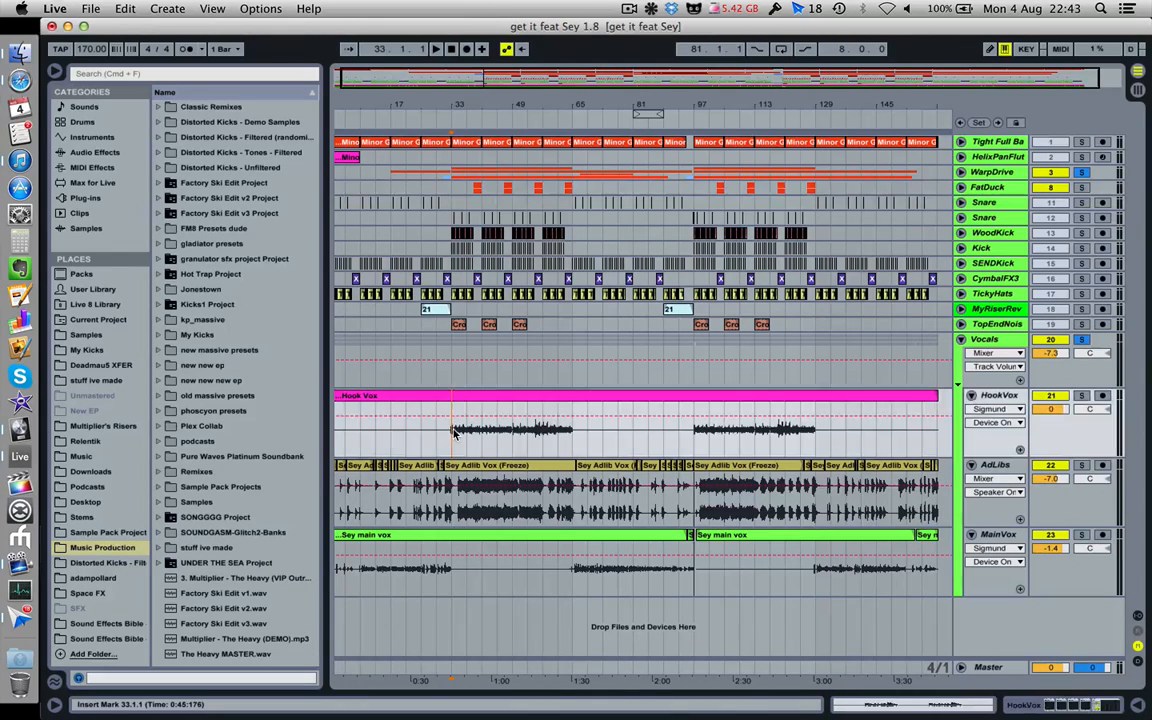
key("space")
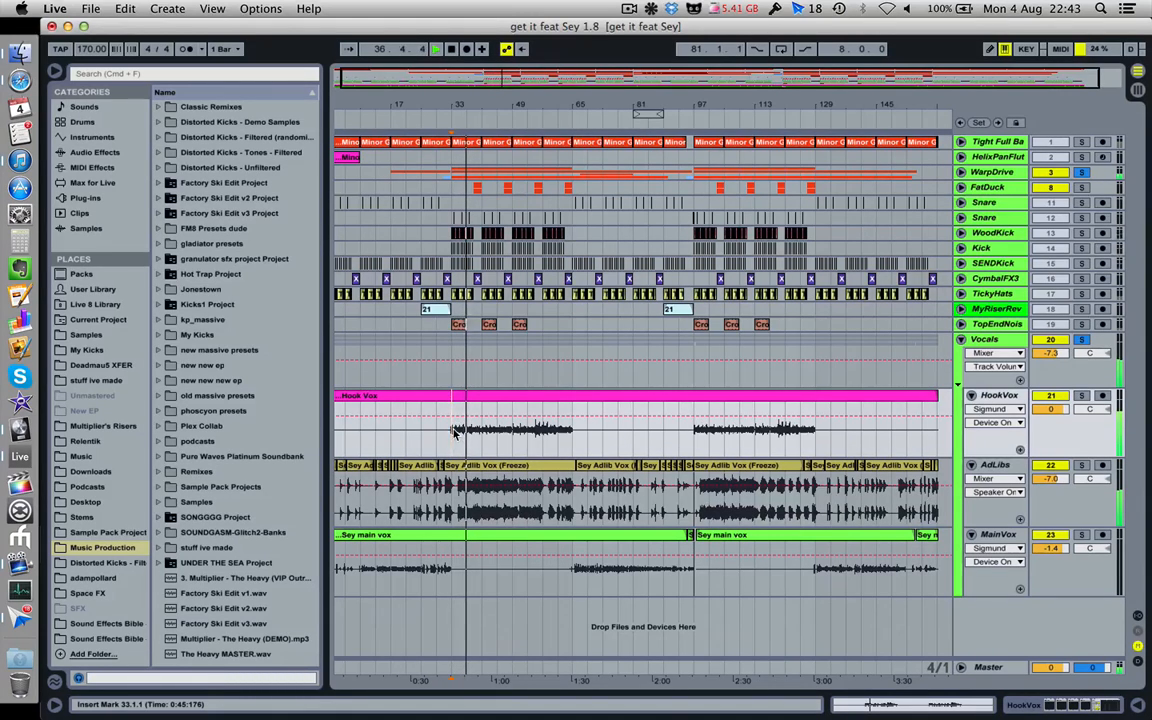
left_click(629, 8)
left_click(629, 8)
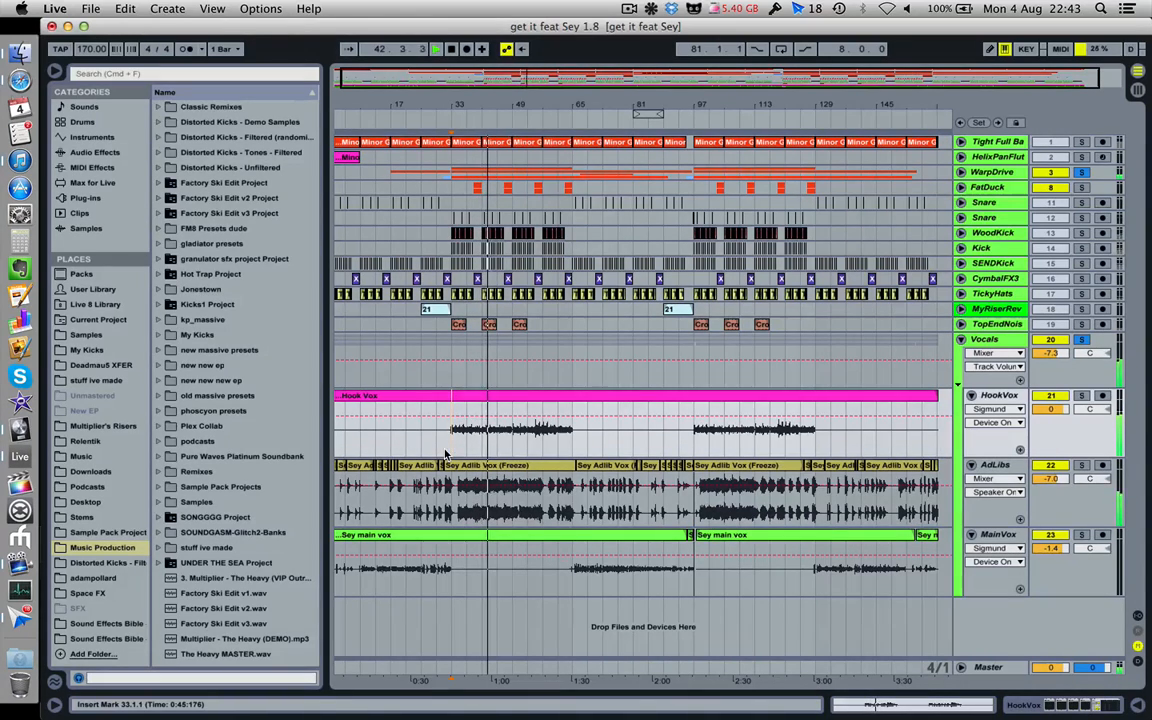
key("space")
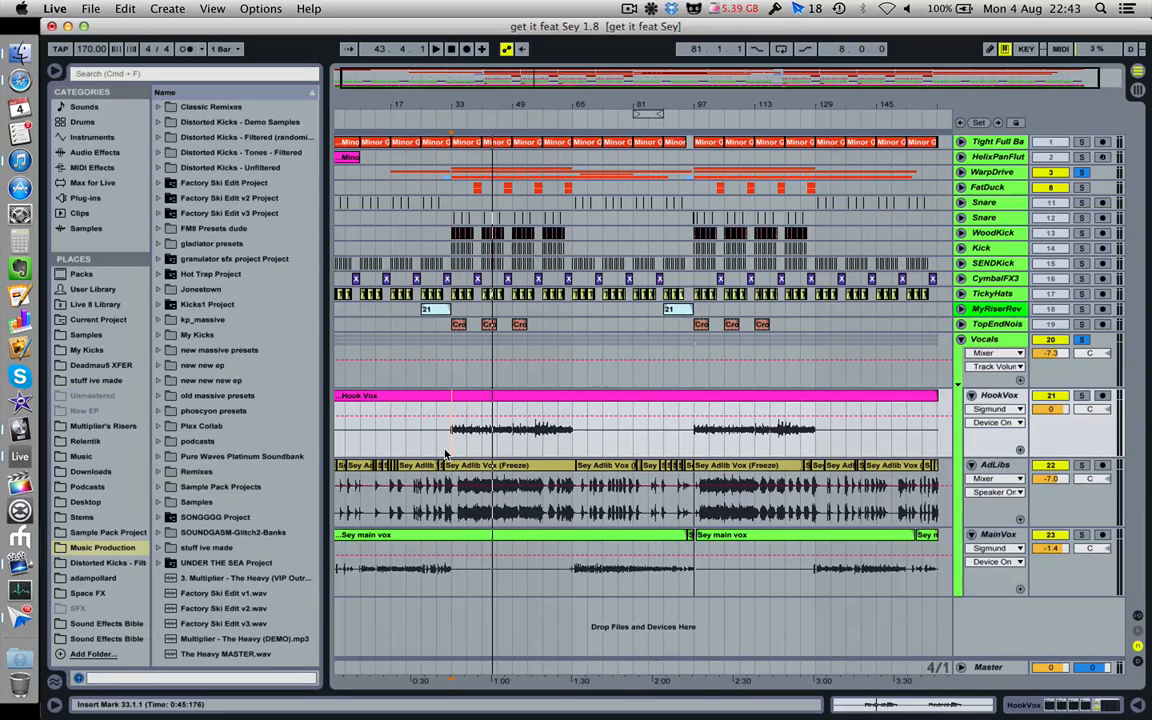
Clear the combined solo, solo only the WarpDrive group and play it from bar 33
left_click(534, 438)
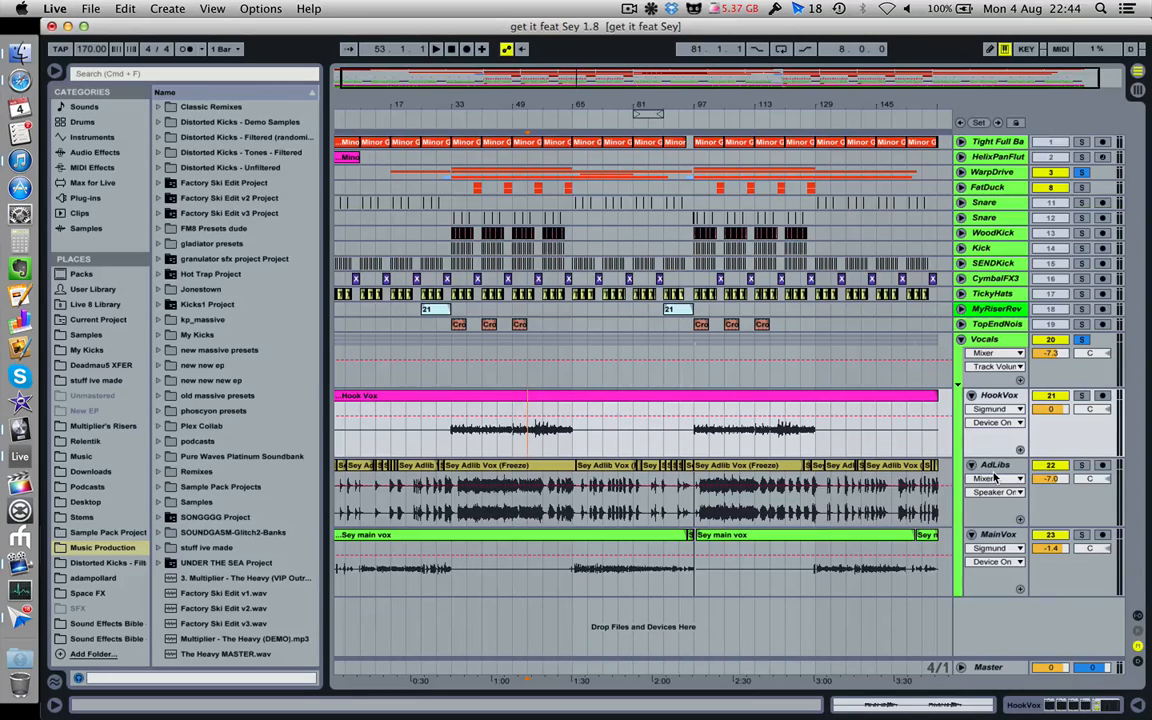
left_click(1082, 173)
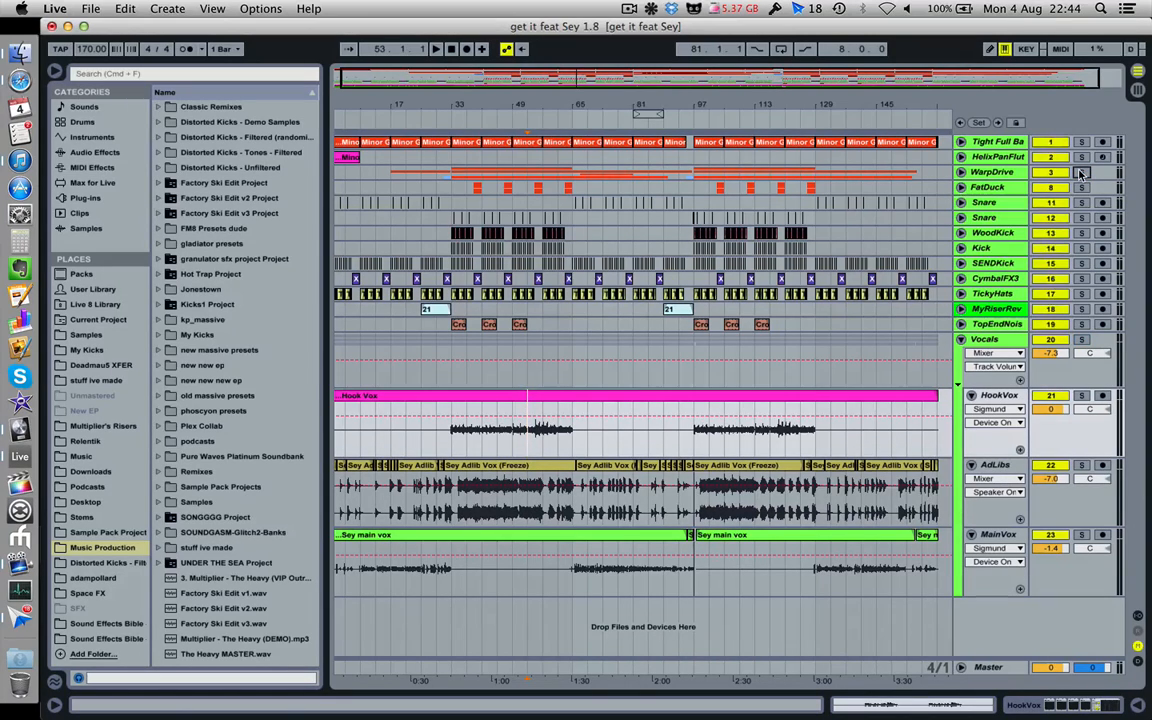
left_click(1082, 173)
left_click(452, 165)
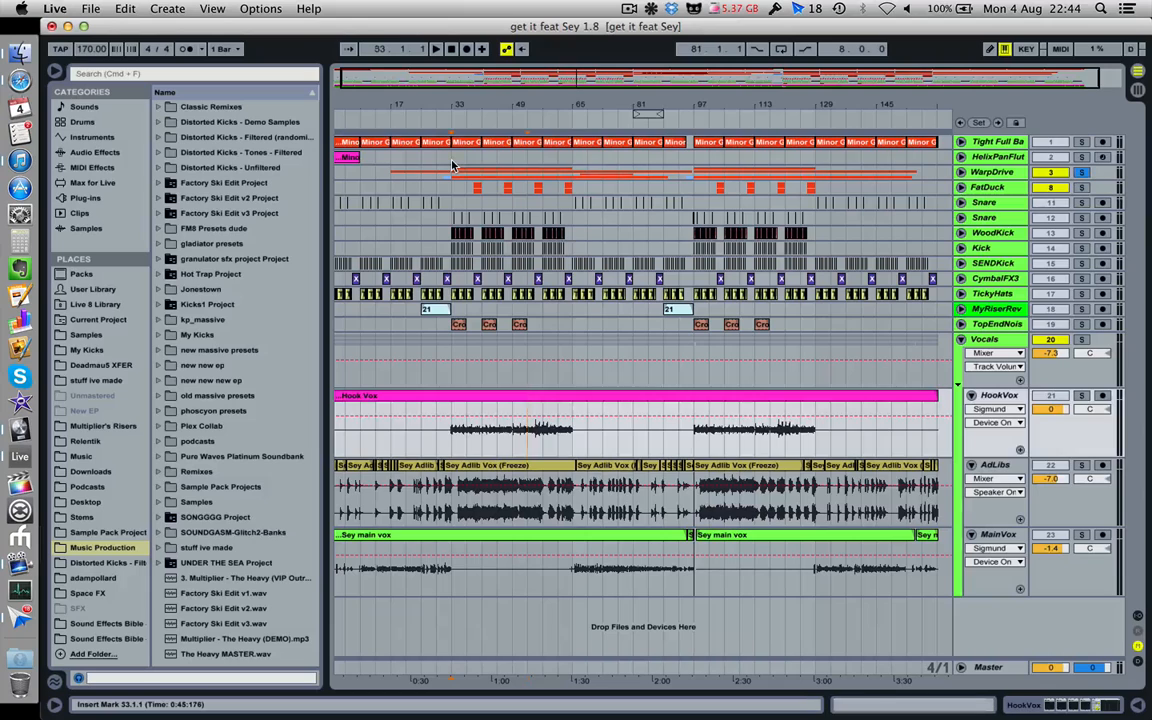
key("space")
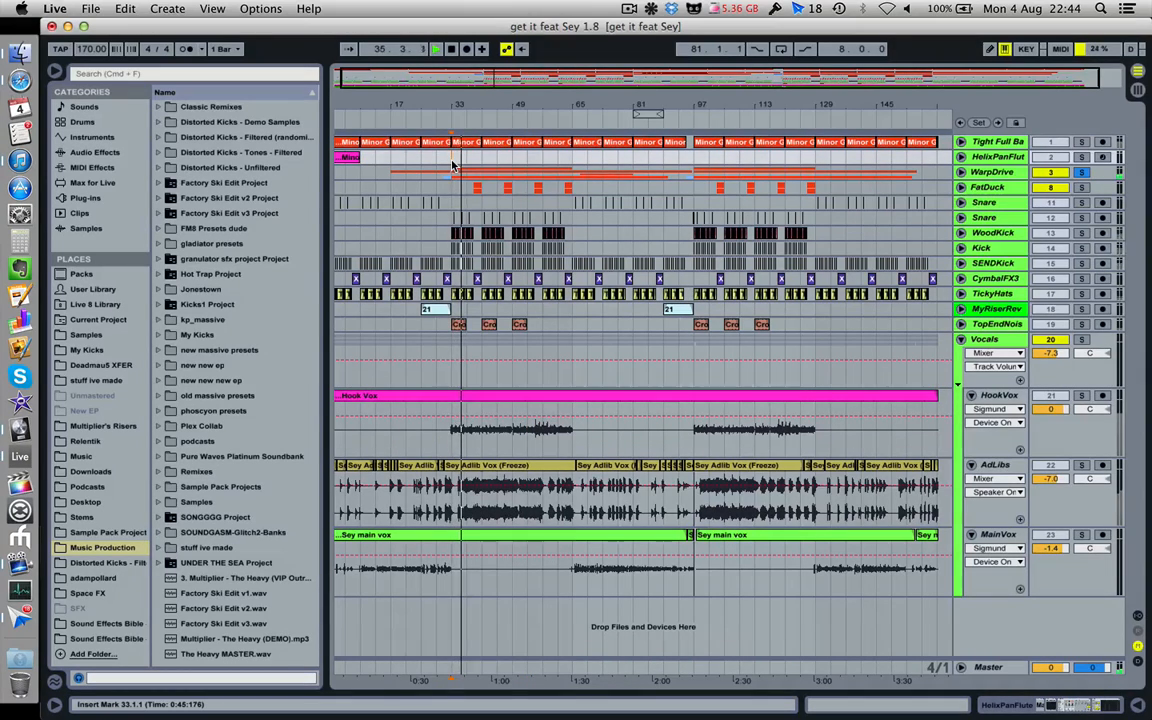
Stop playback, unfold the WarpDrive group and select its first layer track
key("space")
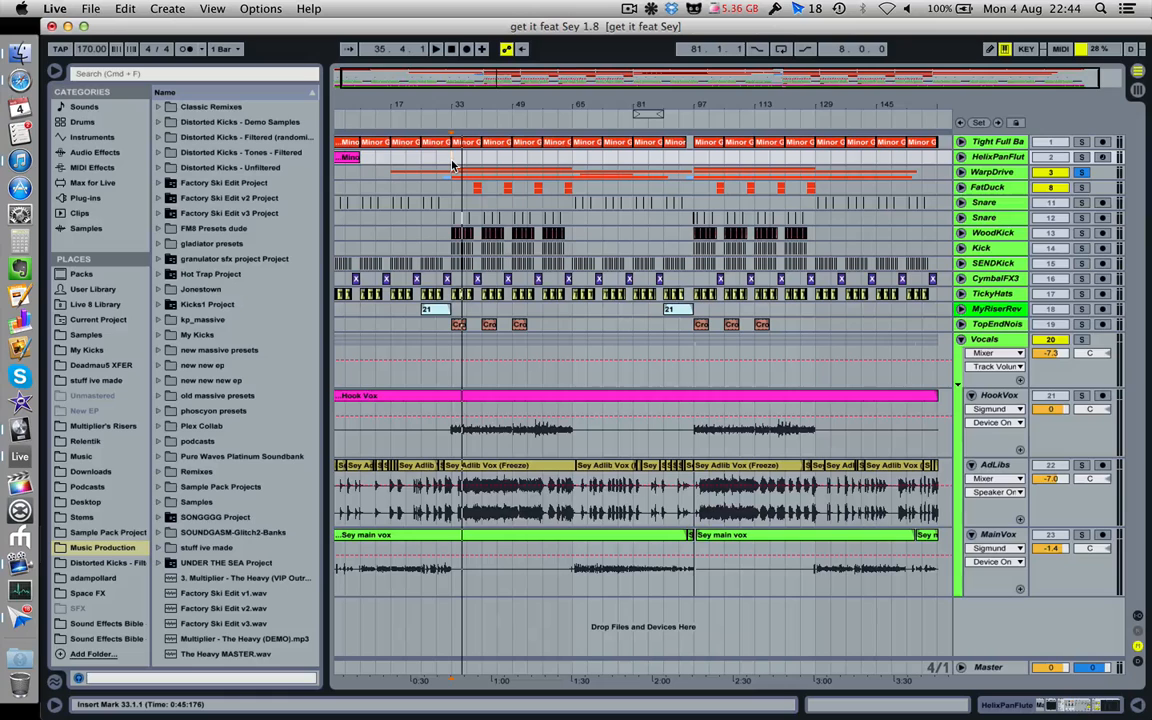
left_click(960, 172)
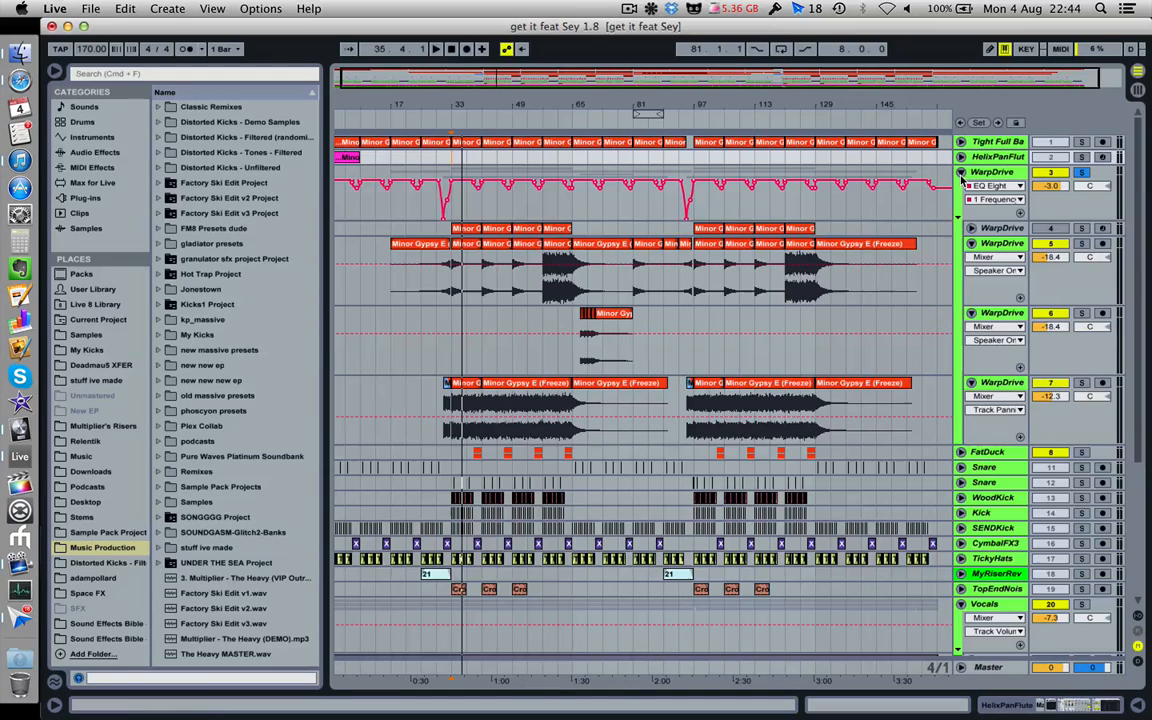
left_click(1012, 173)
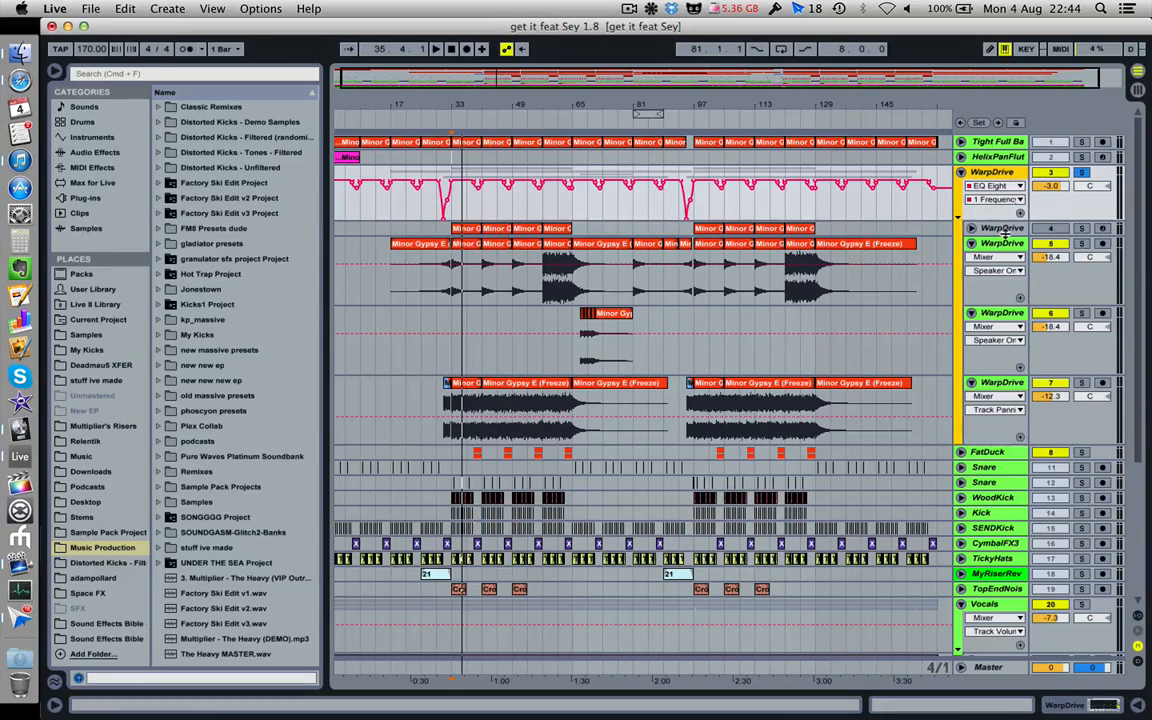
left_click(1006, 244)
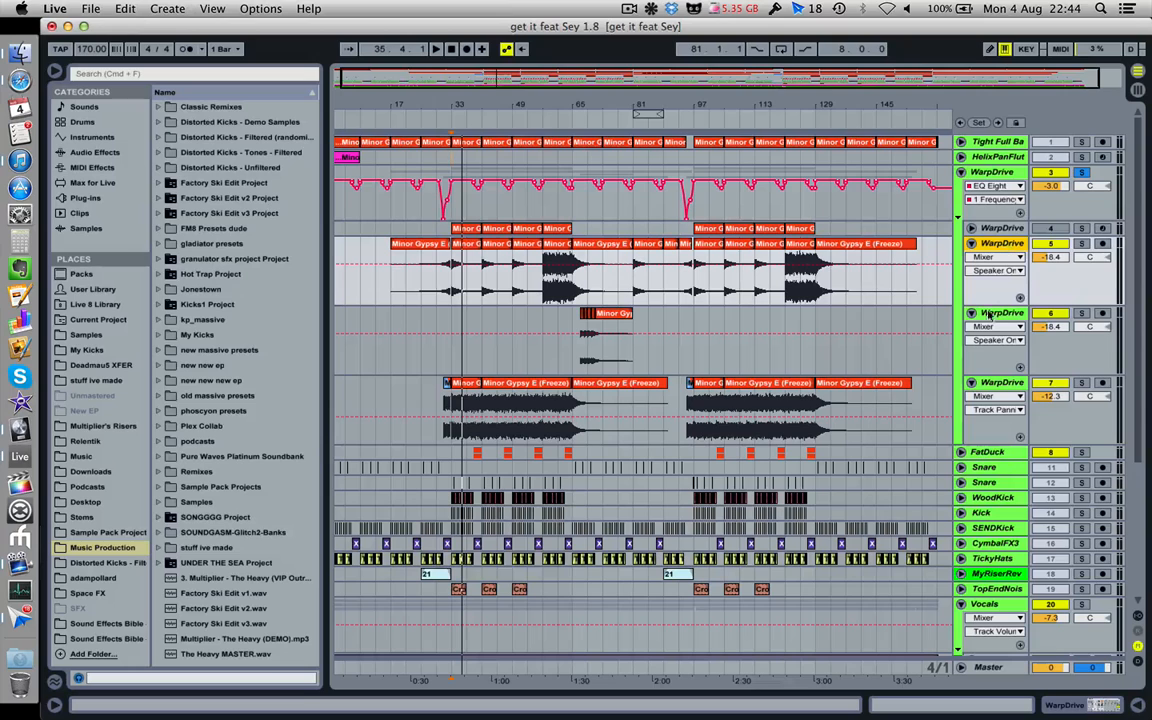
left_click(990, 229)
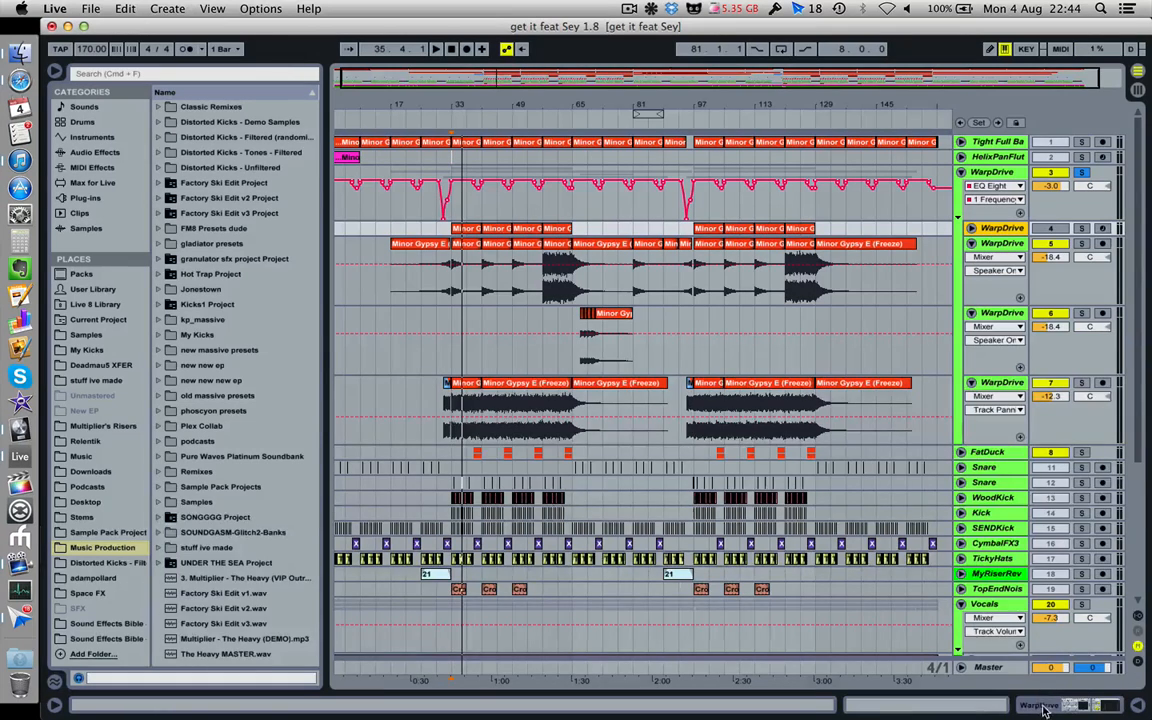
Open the Massive synth on the first WarpDrive layer, show its FX2 reverb settings, and close the synth and device view
left_click(1052, 708)
left_click(282, 541)
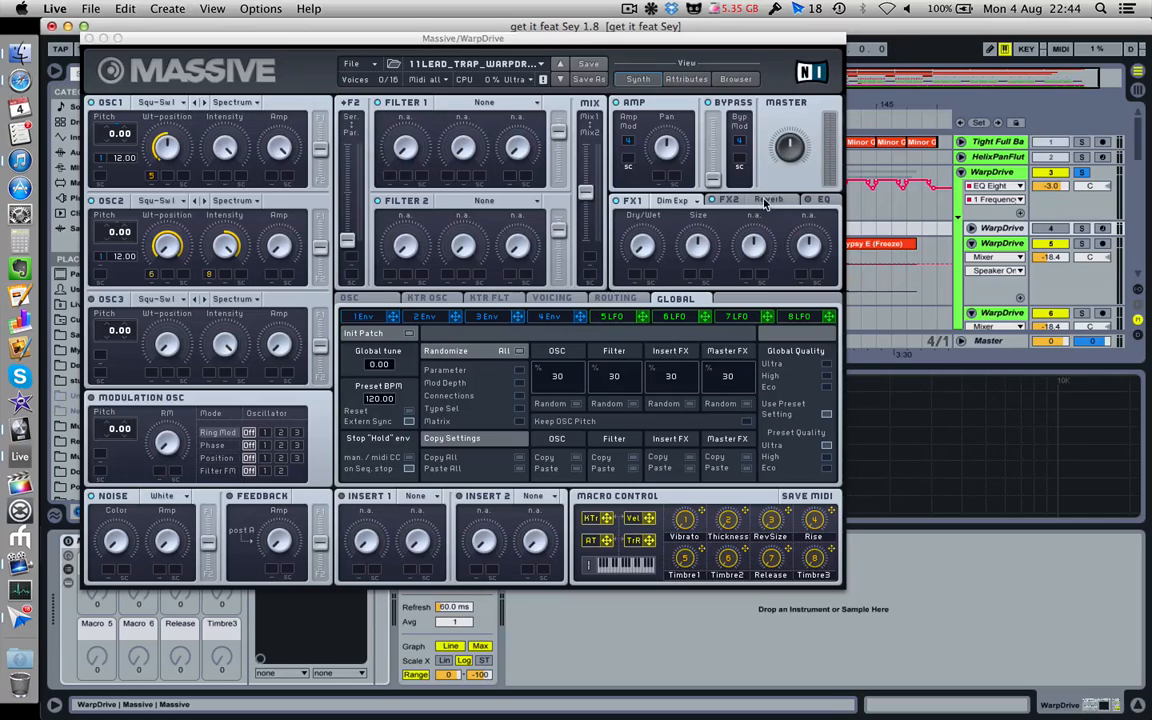
left_click(767, 199)
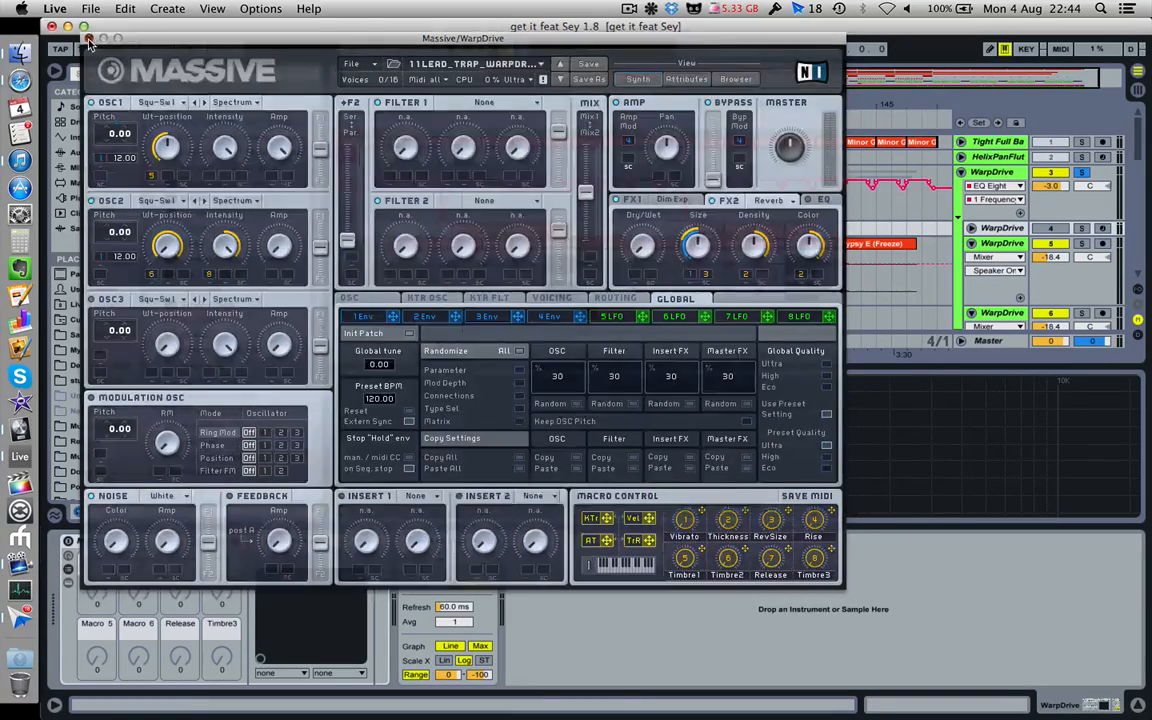
left_click(86, 38)
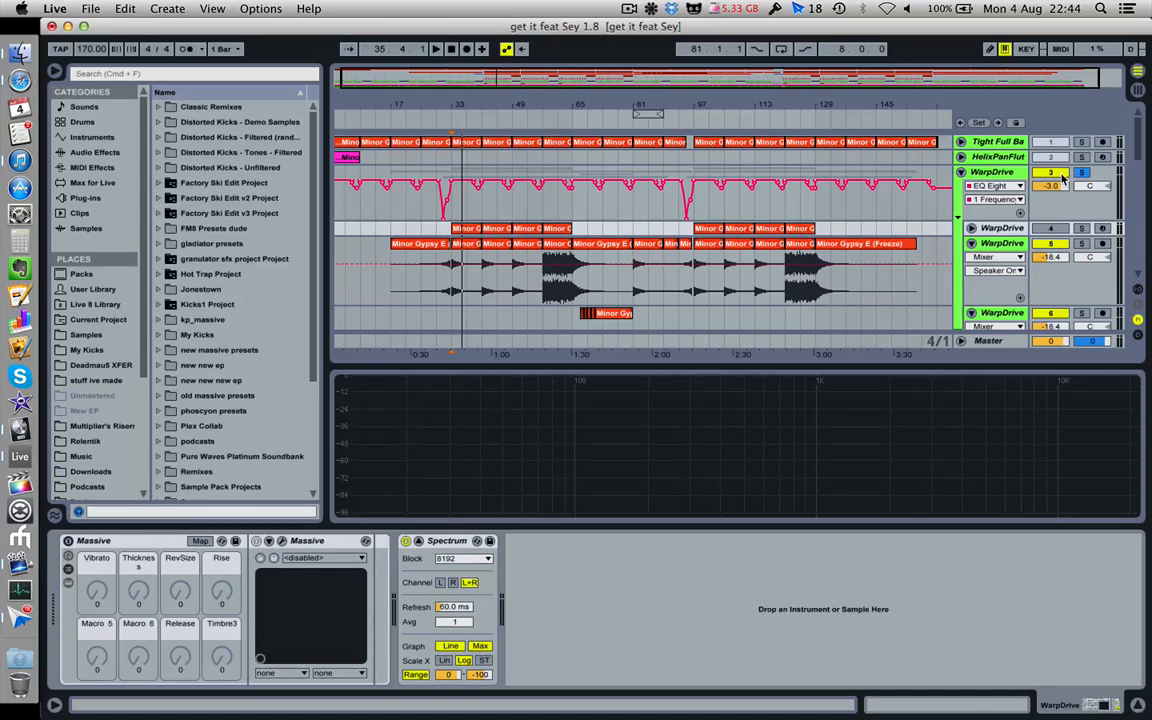
key("super+alt+l")
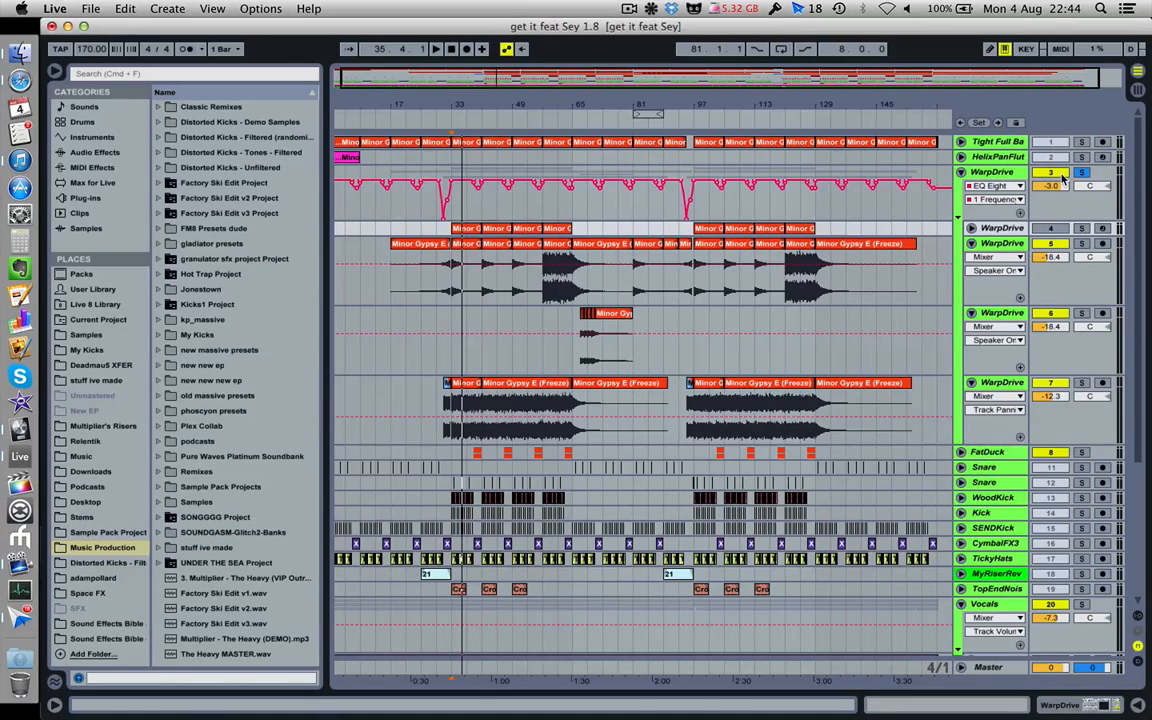
Take the WarpDrive group out of solo, solo it again and play it briefly from bar 33
left_click(1082, 173)
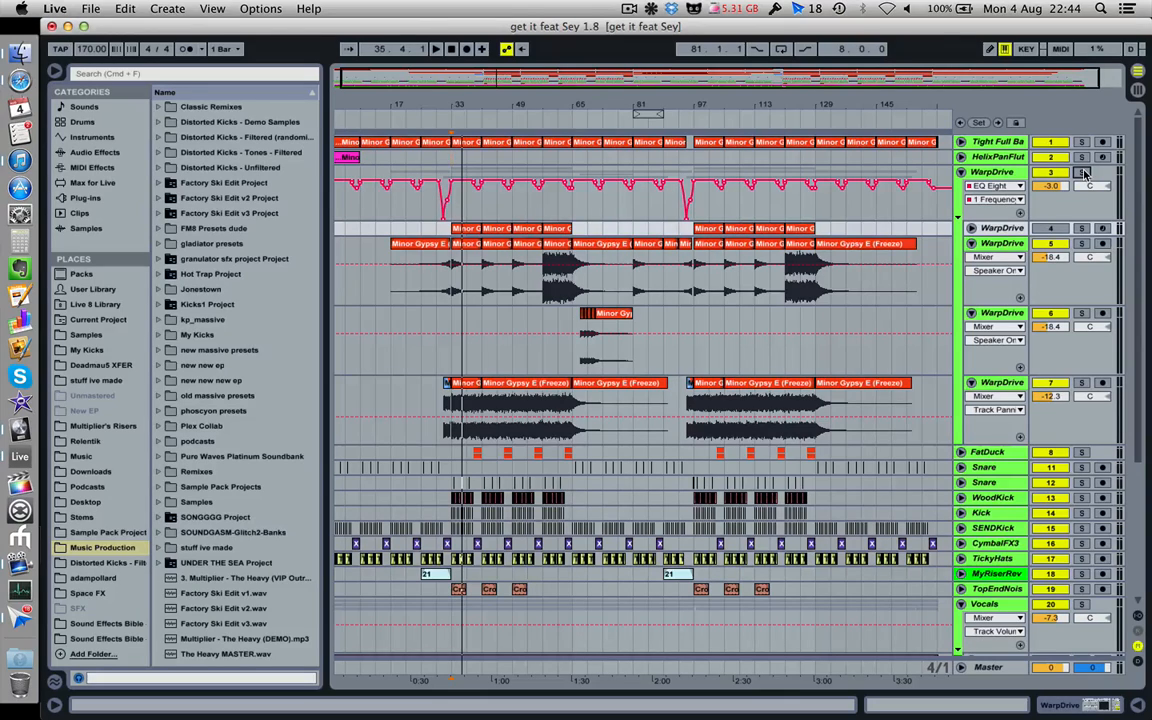
left_click(1085, 173)
key("space")
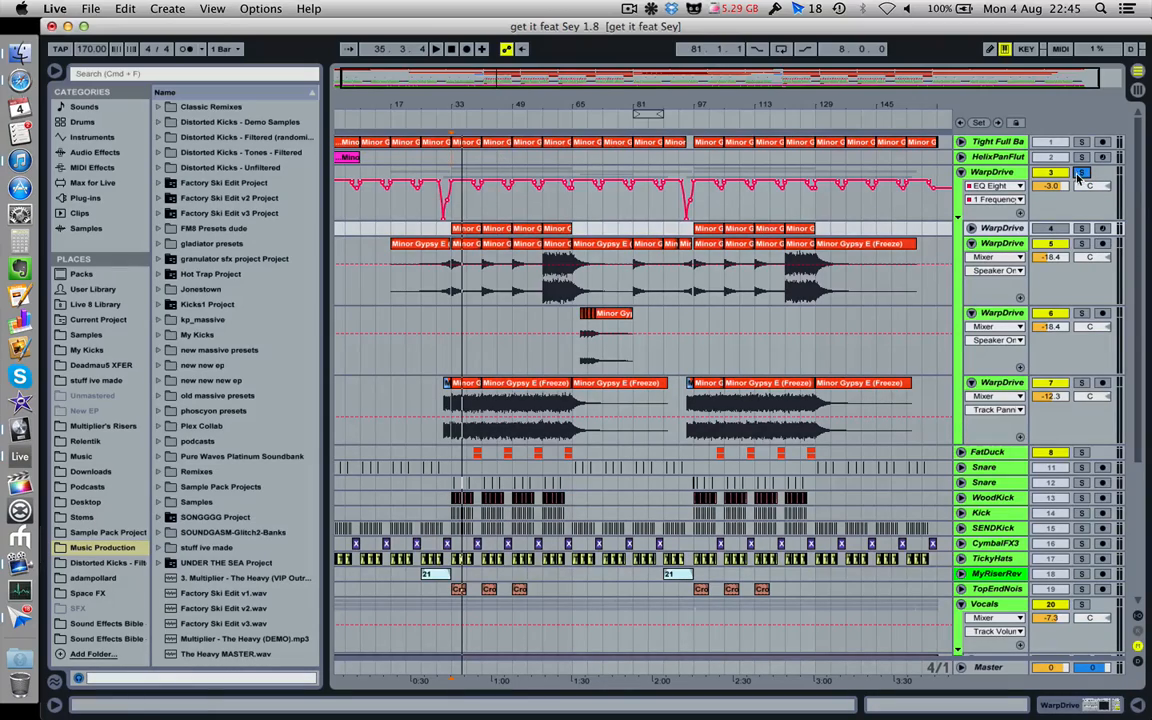
Solo the MainVox track and play it repeatedly from bar 81, stopping after about two bars
mouse_move(583, 106)
left_mouse_down()
mouse_move(583, 178)
mouse_move(583, 106)
left_mouse_up()
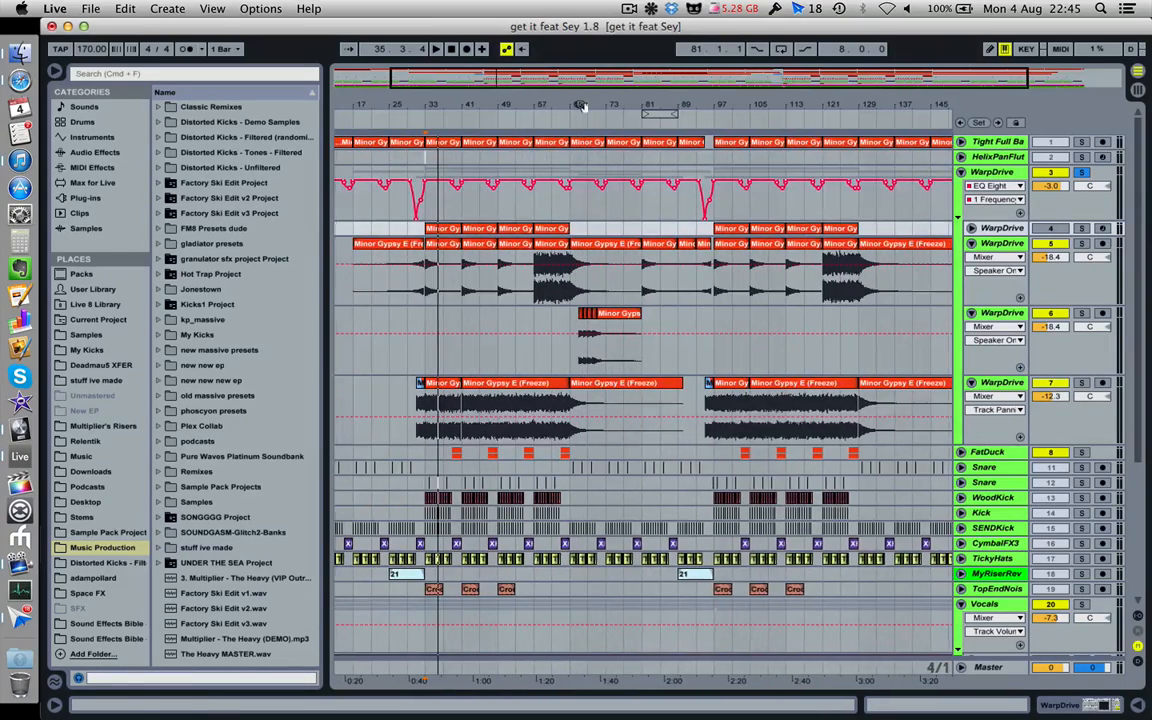
scroll(618, 580, "down", 5)
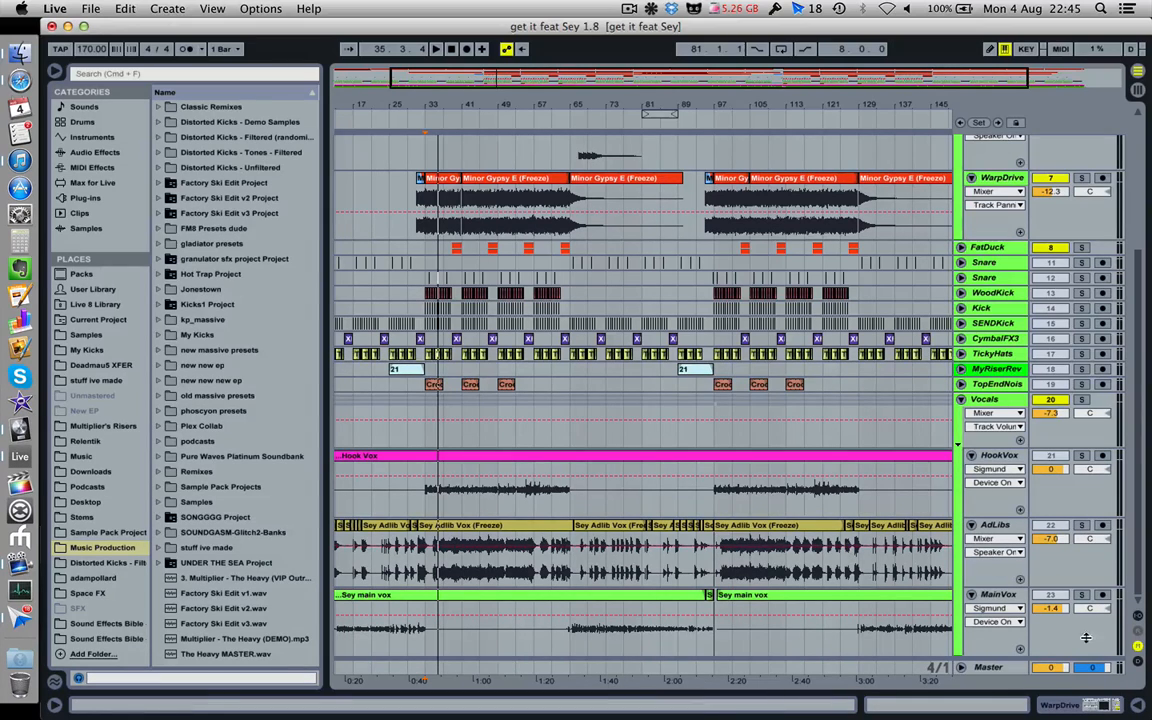
left_click(1081, 594)
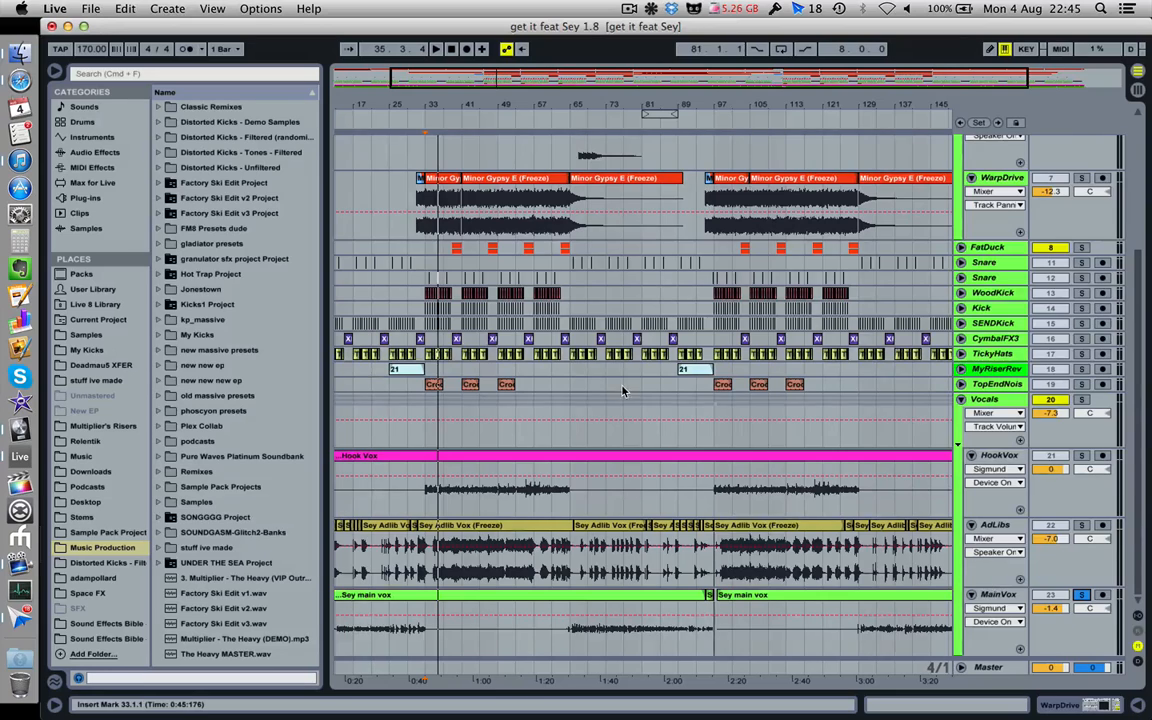
scroll(622, 390, "up", 5)
scroll(622, 390, "down", 5)
scroll(600, 450, "right", 3)
scroll(557, 620, "up", 1)
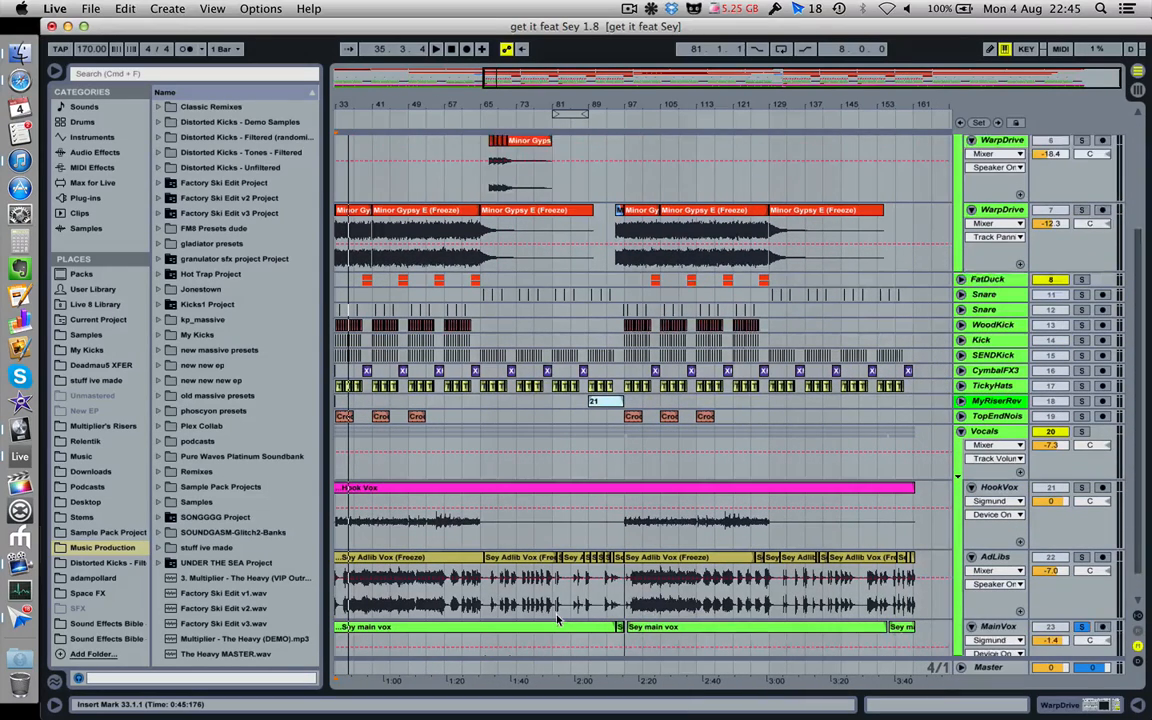
scroll(557, 620, "down", 1)
left_click(552, 640)
key("space")
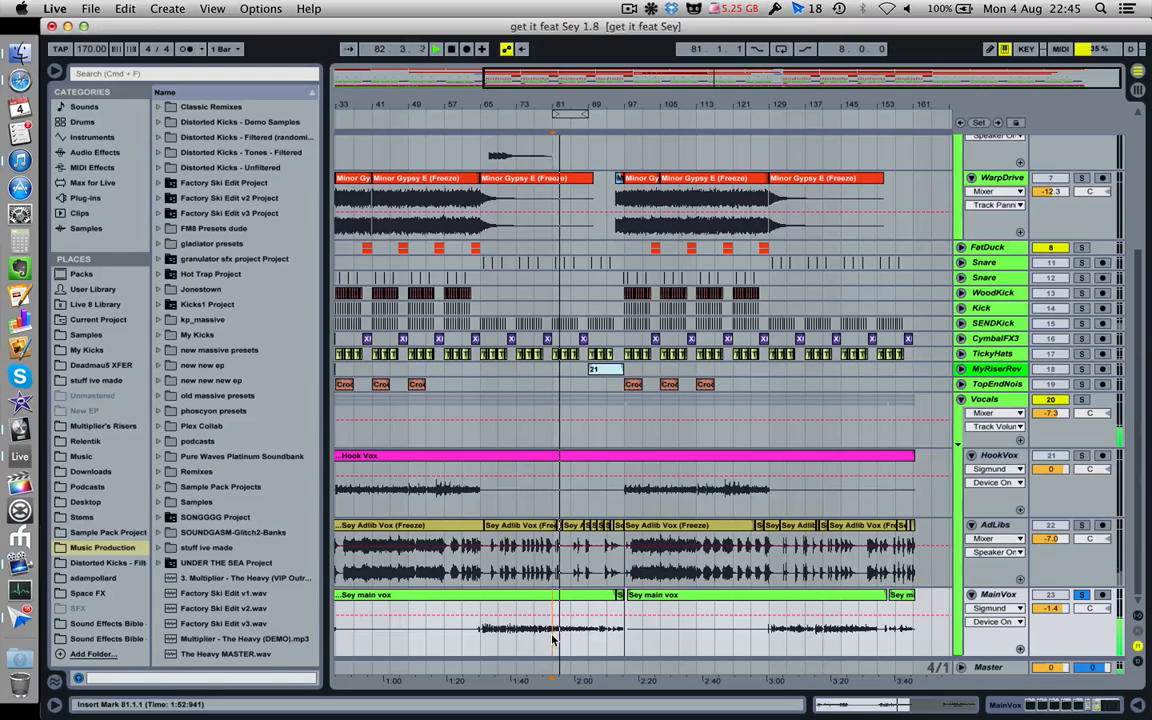
key("space")
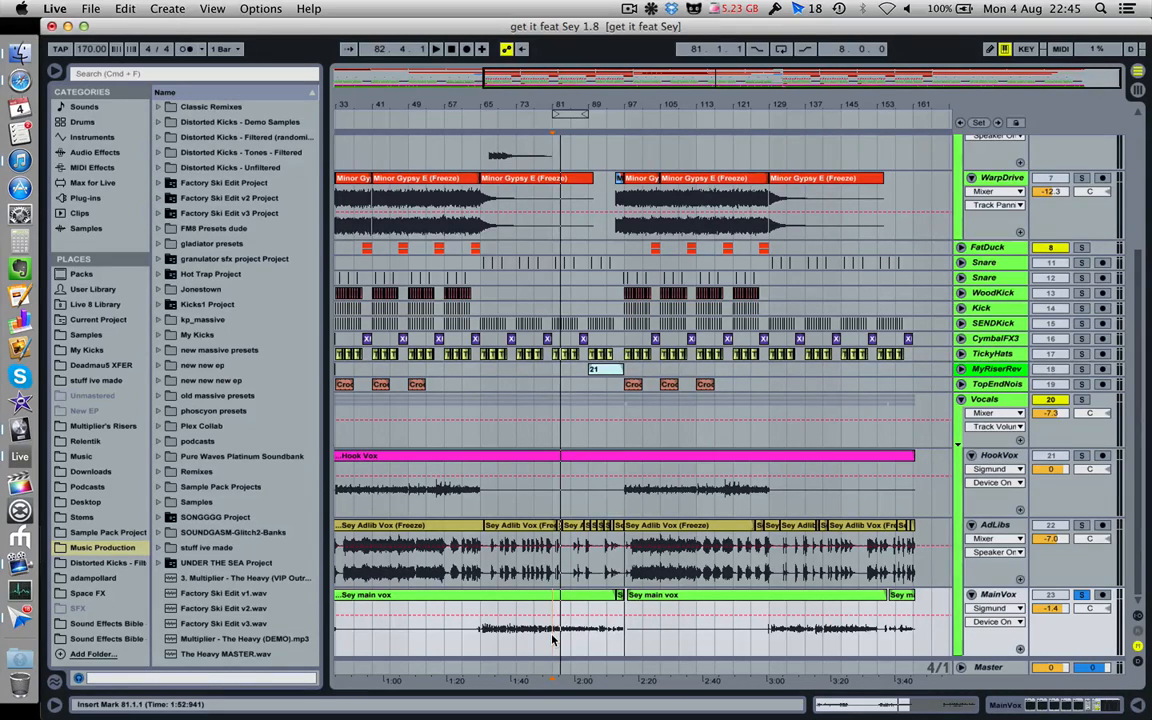
key("space")
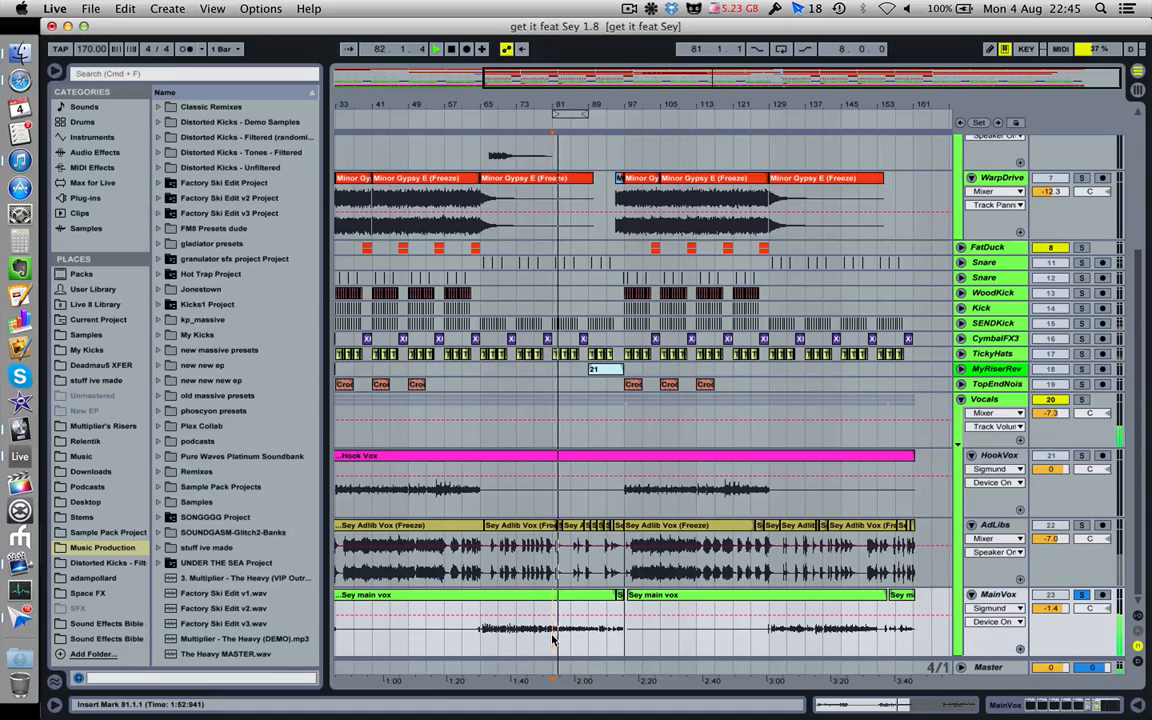
key("space")
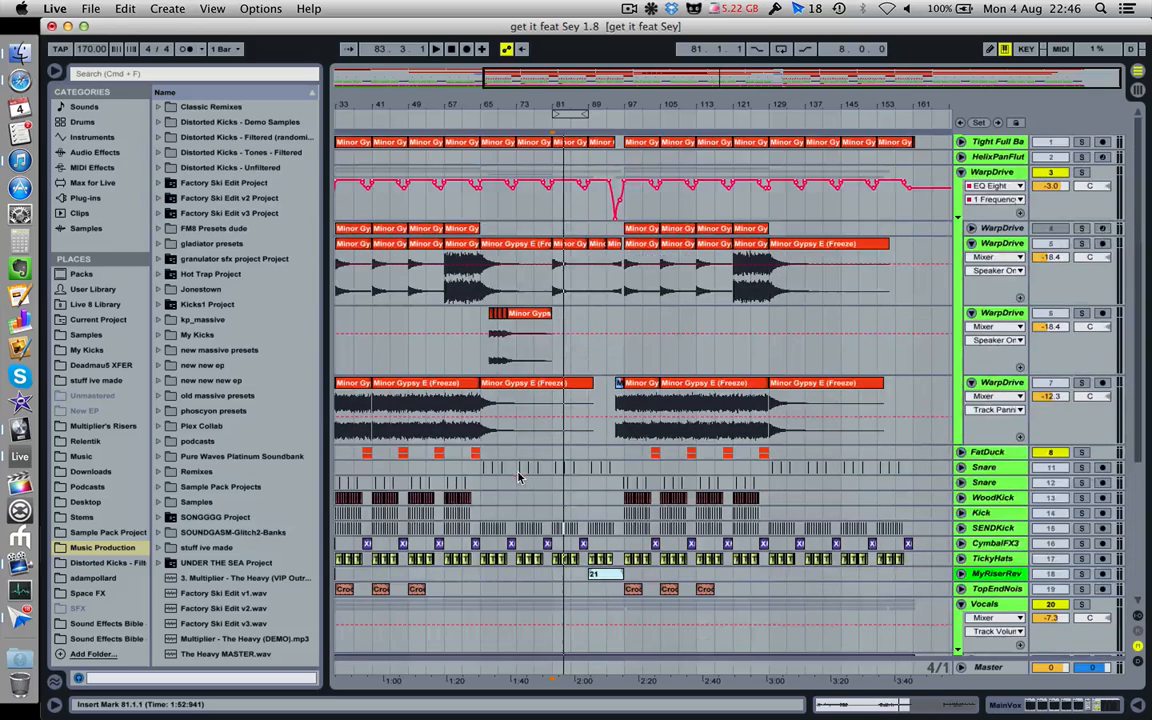
Solo the second WarpDrive layer, track 5, and play its clip starting at bar 81
scroll(480, 410, "up", 5)
left_click(572, 251)
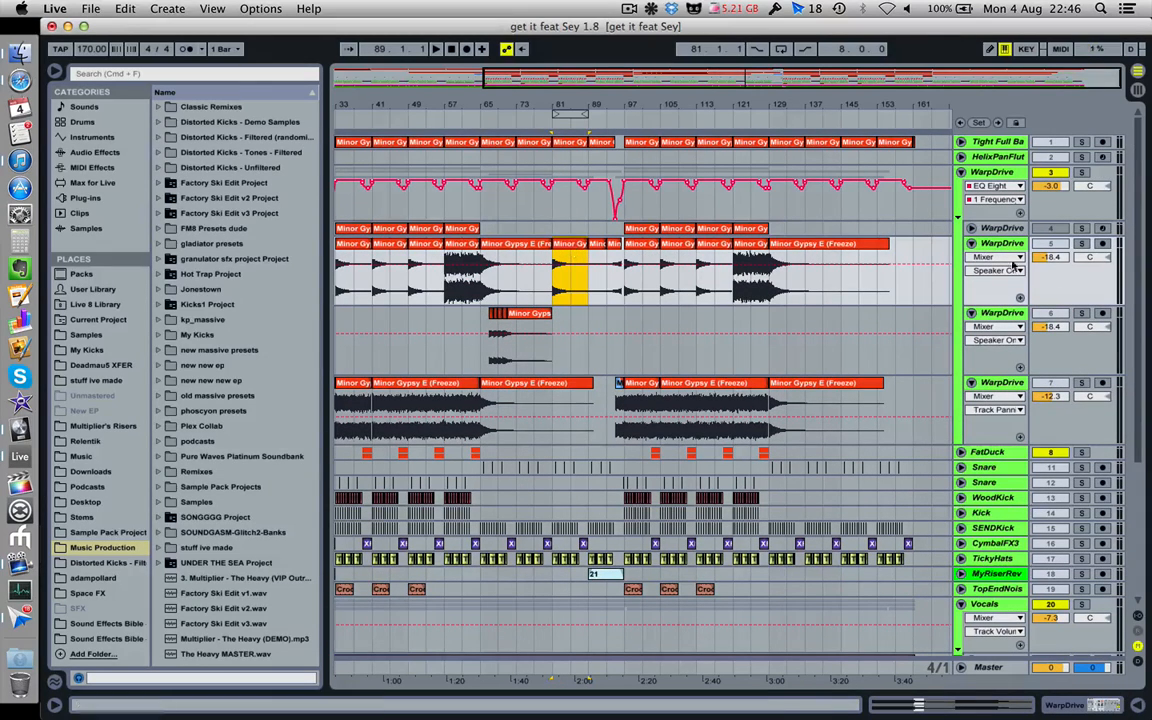
key("space")
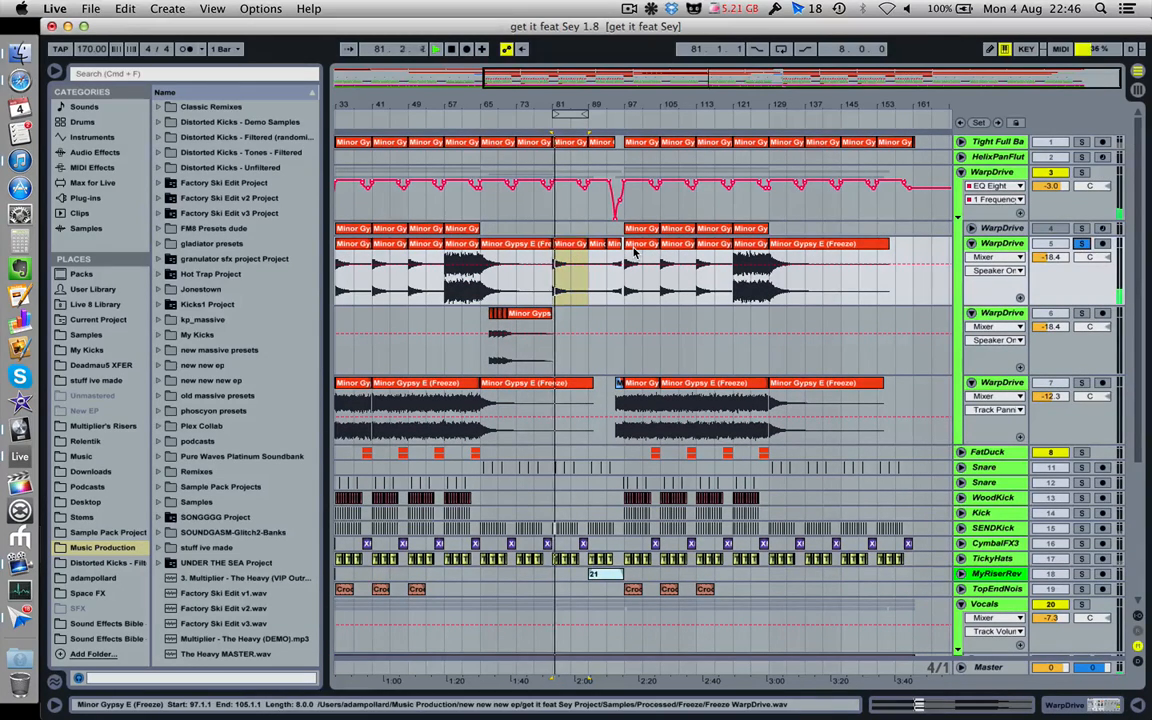
Solo the third WarpDrive layer, track 6, and play its short clips from bar 67
left_click(491, 318)
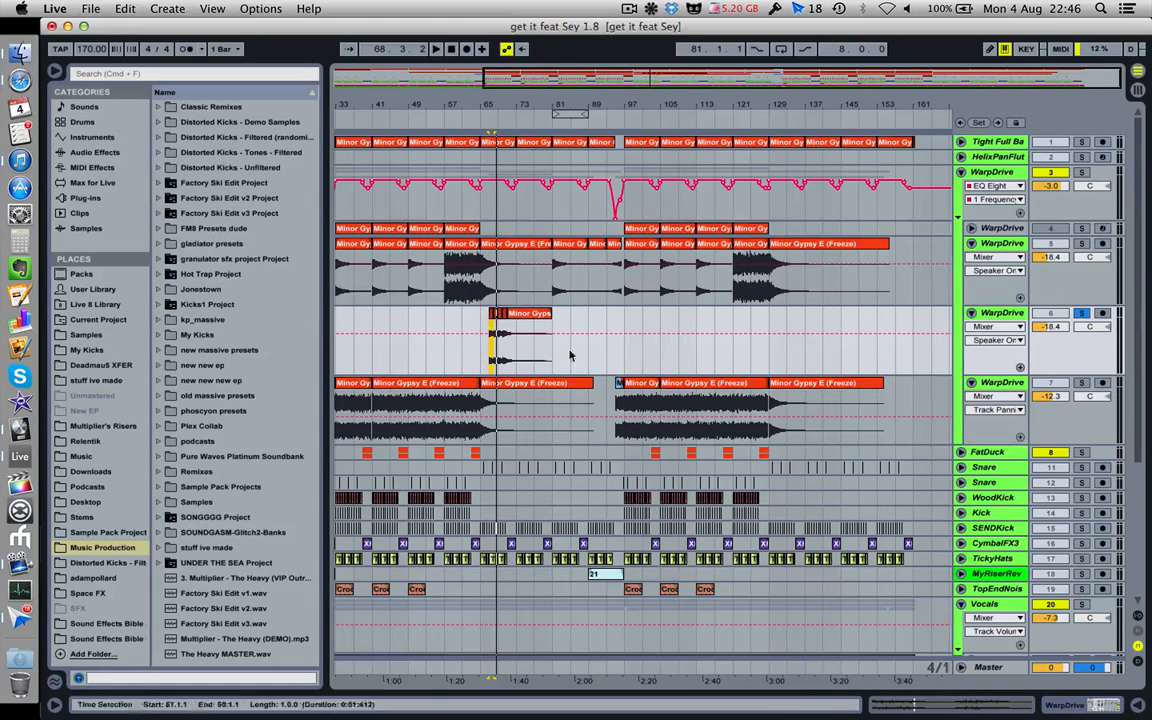
scroll(1081, 268, "down", 5)
scroll(1081, 268, "up", 4)
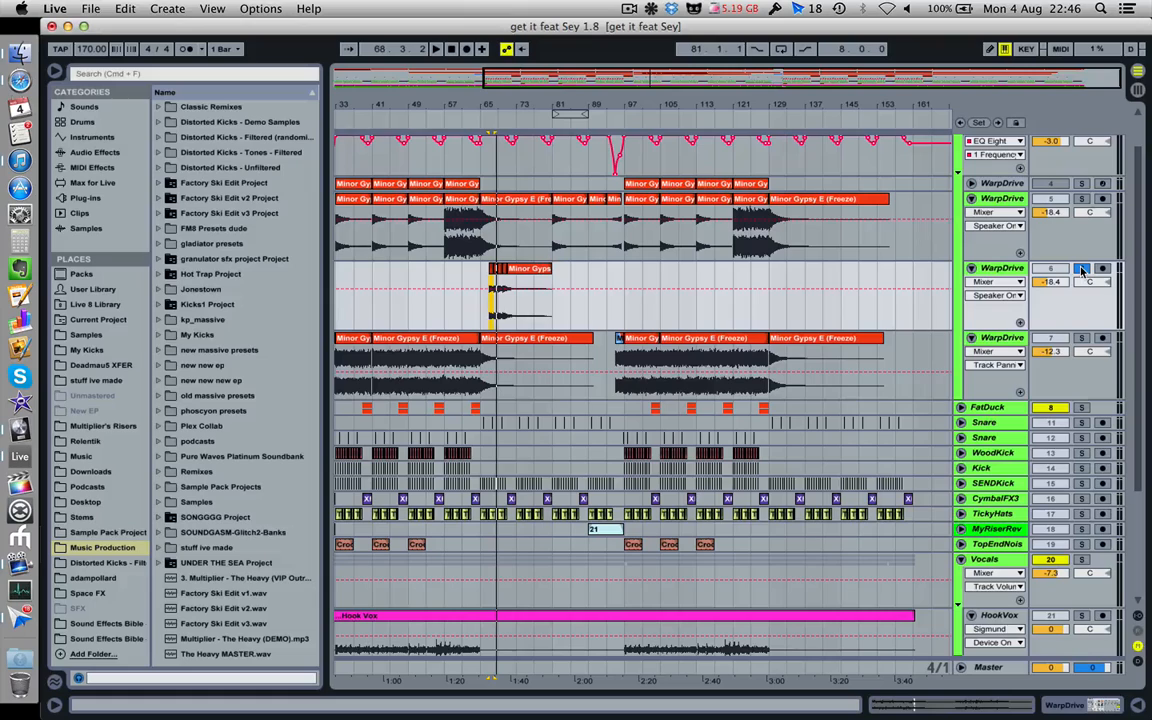
left_click(1081, 268)
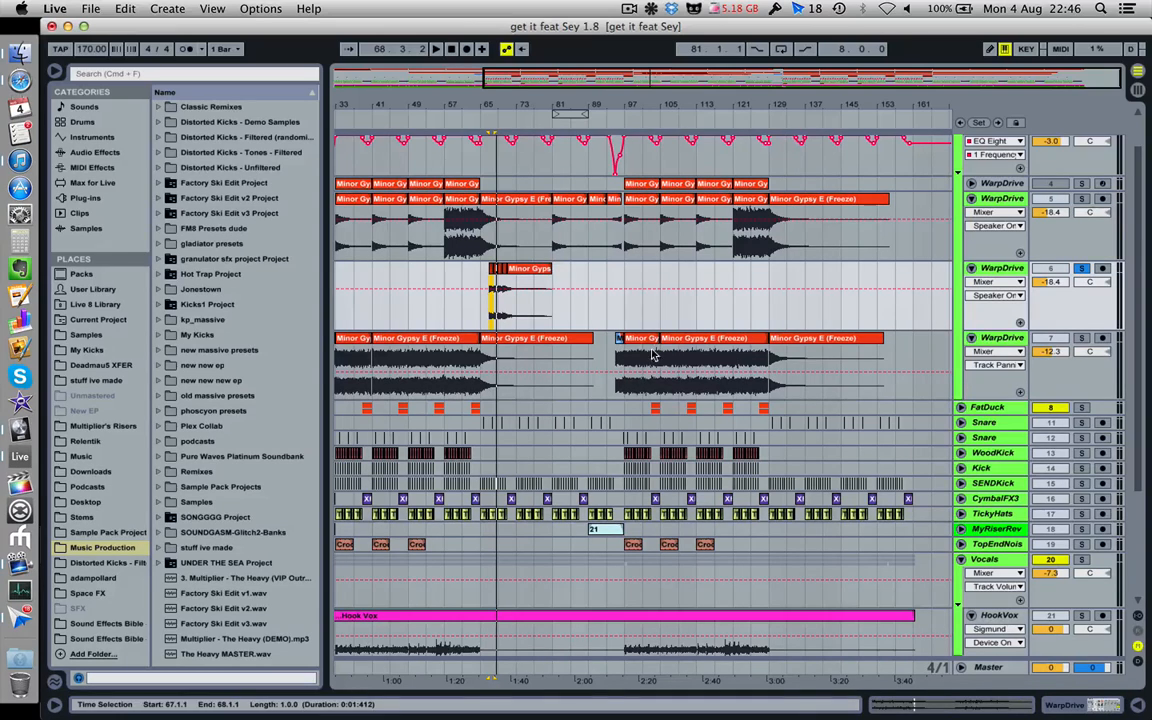
left_click(488, 320)
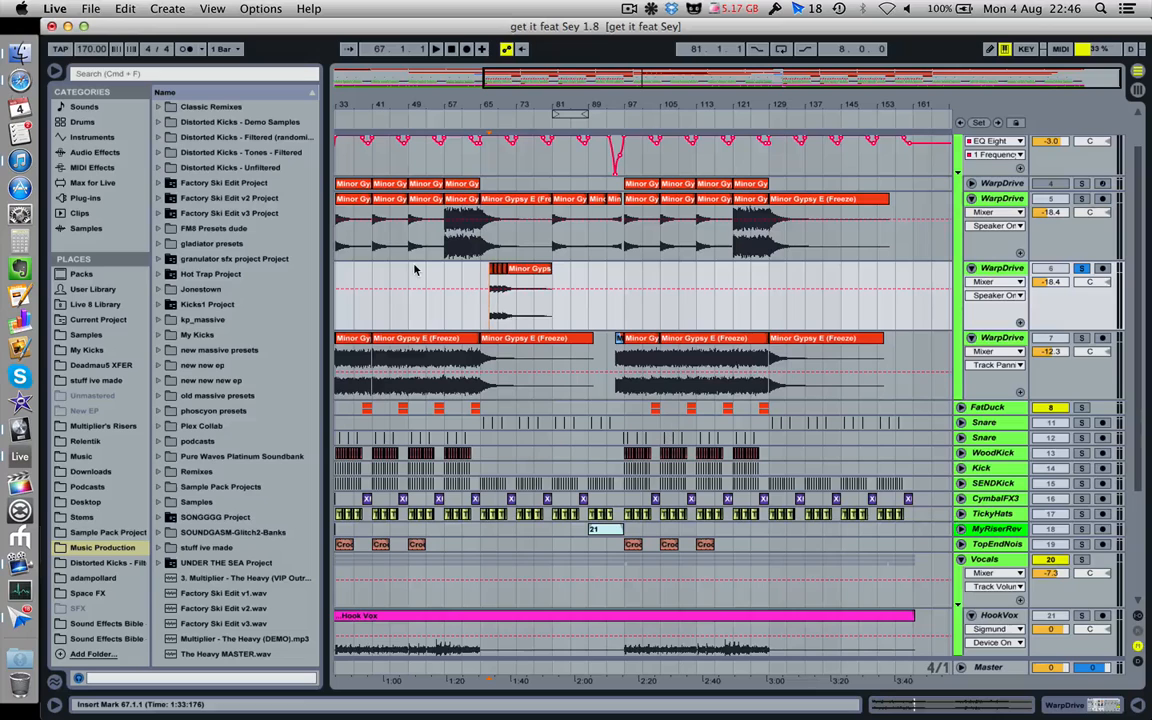
Look over how the WarpDrive layers, drum tracks and vocals are arranged across the song
scroll(418, 268, "left", 5)
scroll(418, 268, "up", 3)
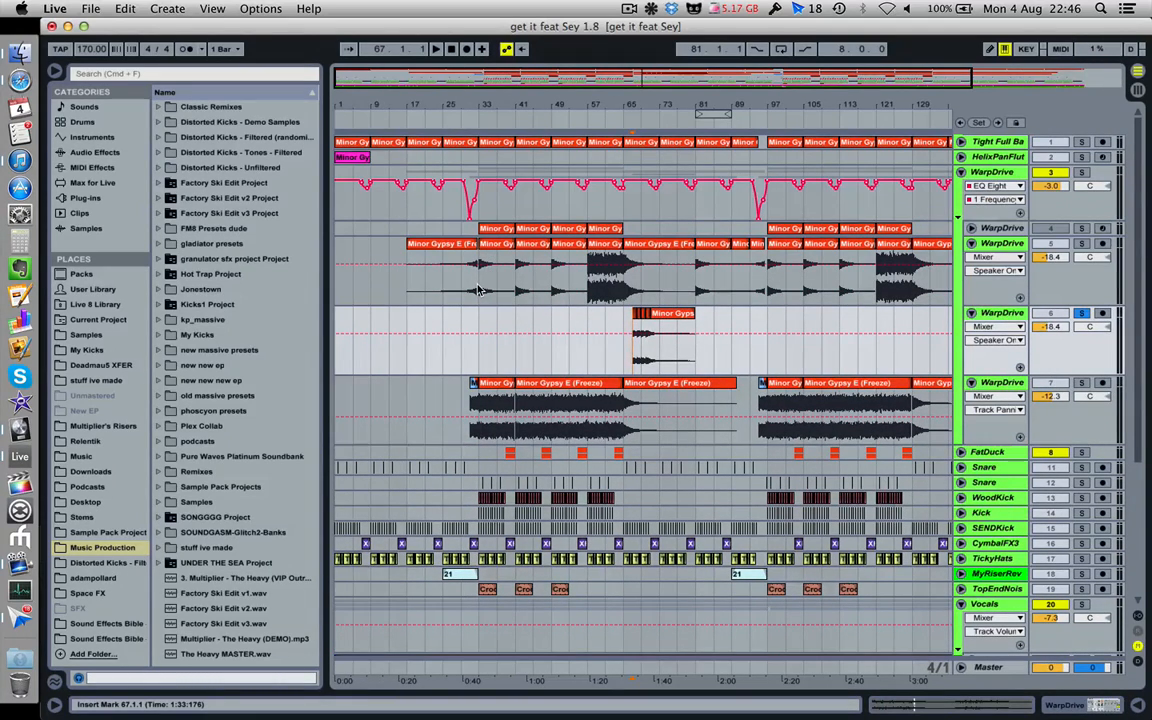
left_click(721, 359)
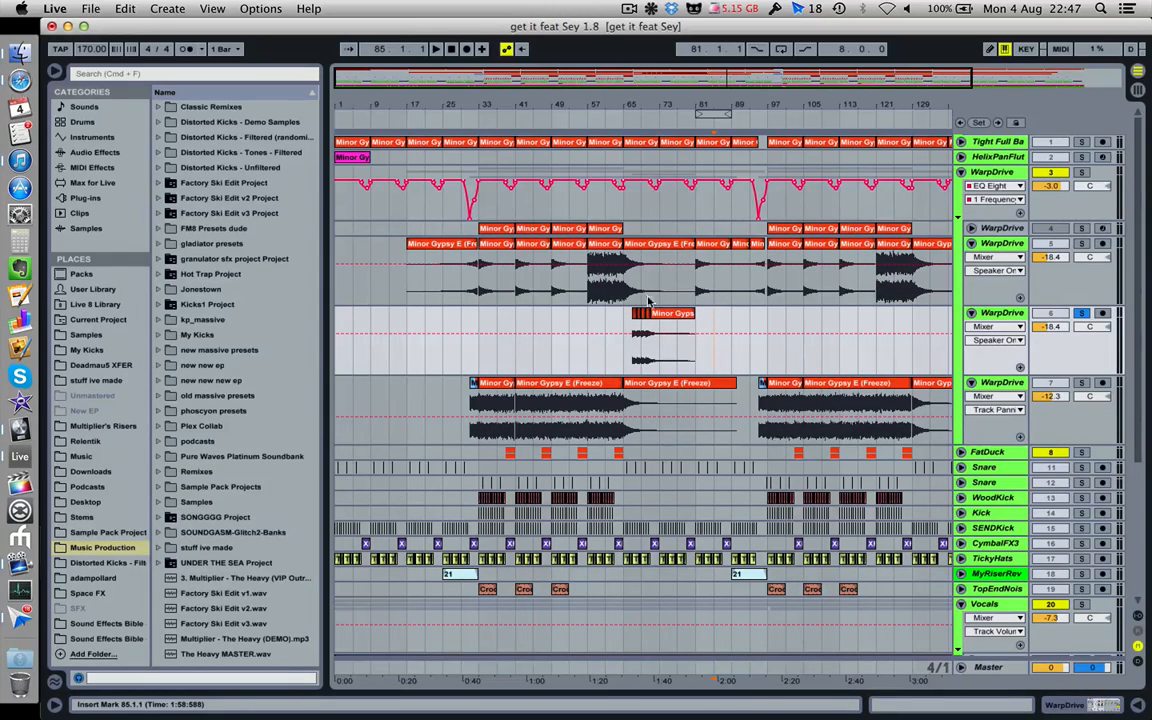
scroll(650, 343, "down", 5)
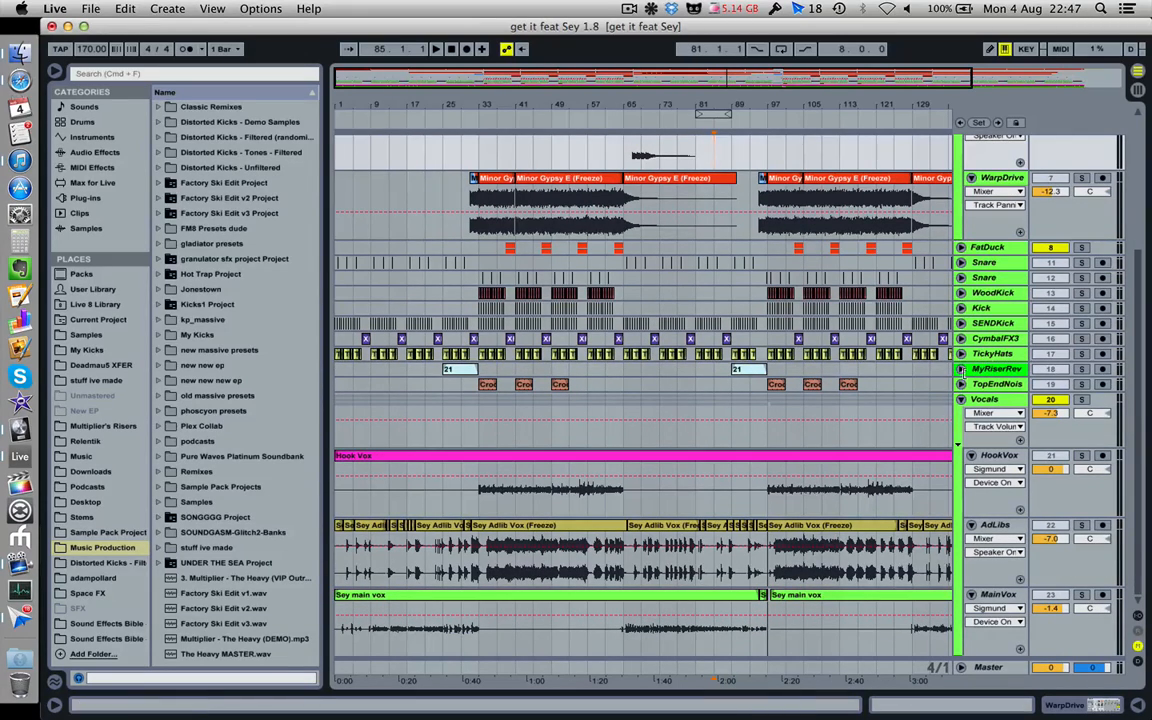
scroll(938, 360, "up", 5)
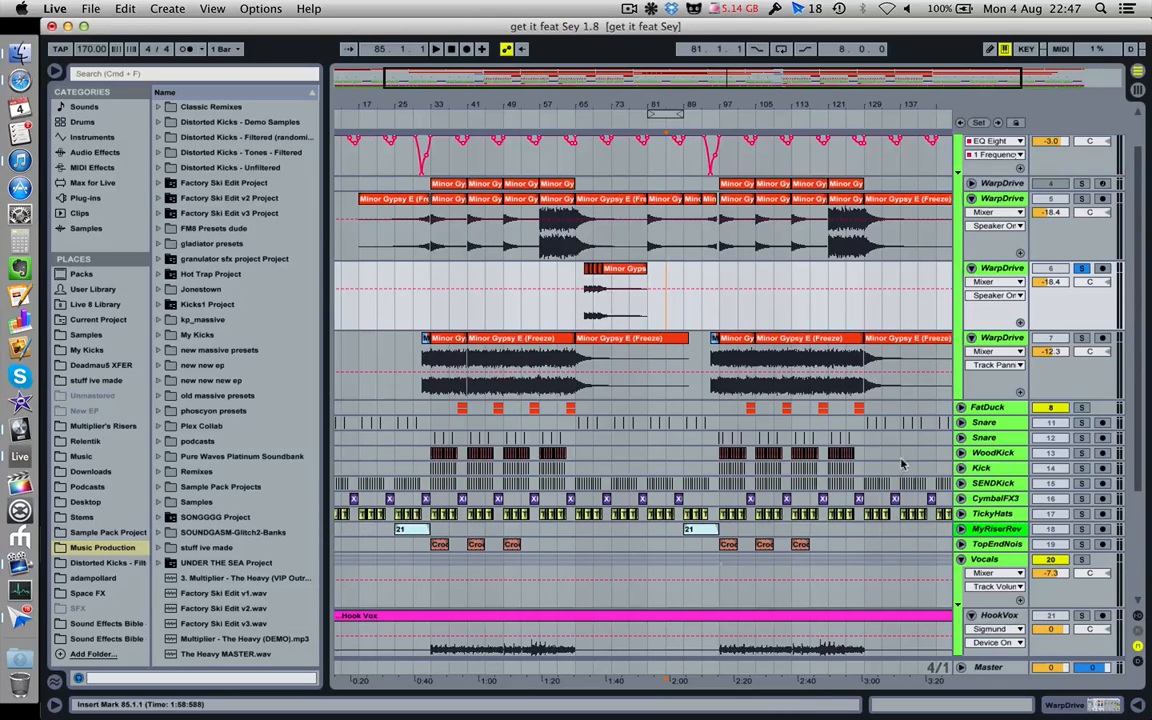
scroll(700, 300, "up", 2)
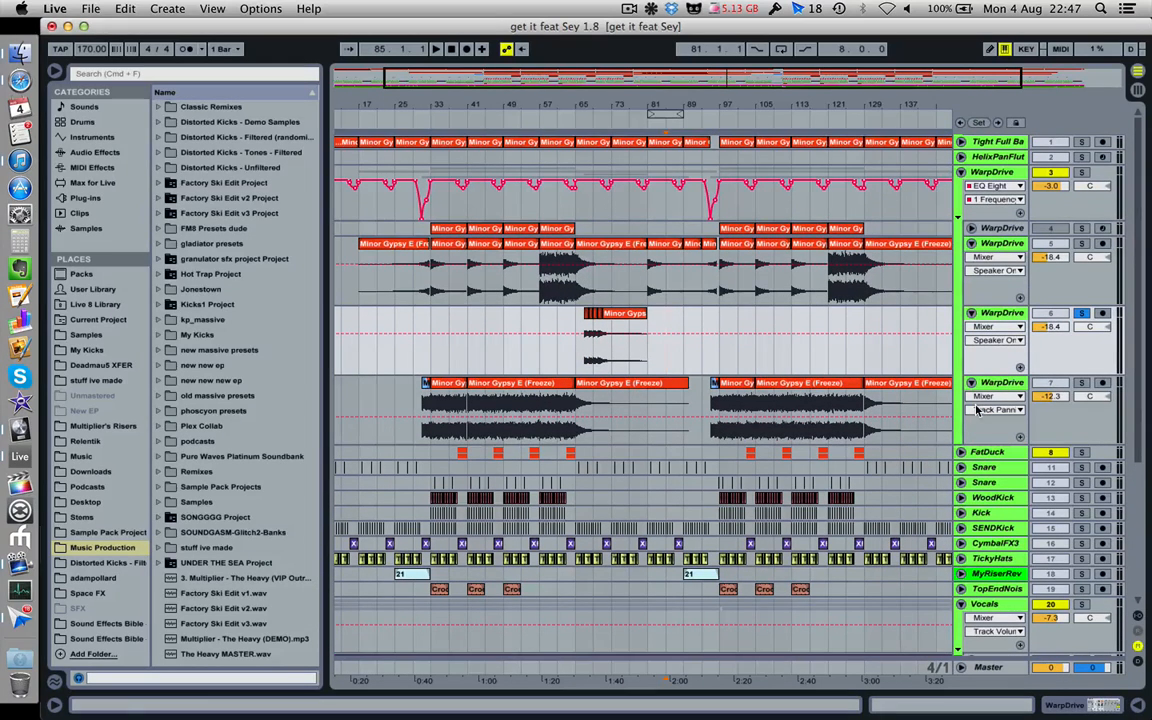
left_click(629, 10)
left_click(629, 10)
scroll(522, 495, "down", 5)
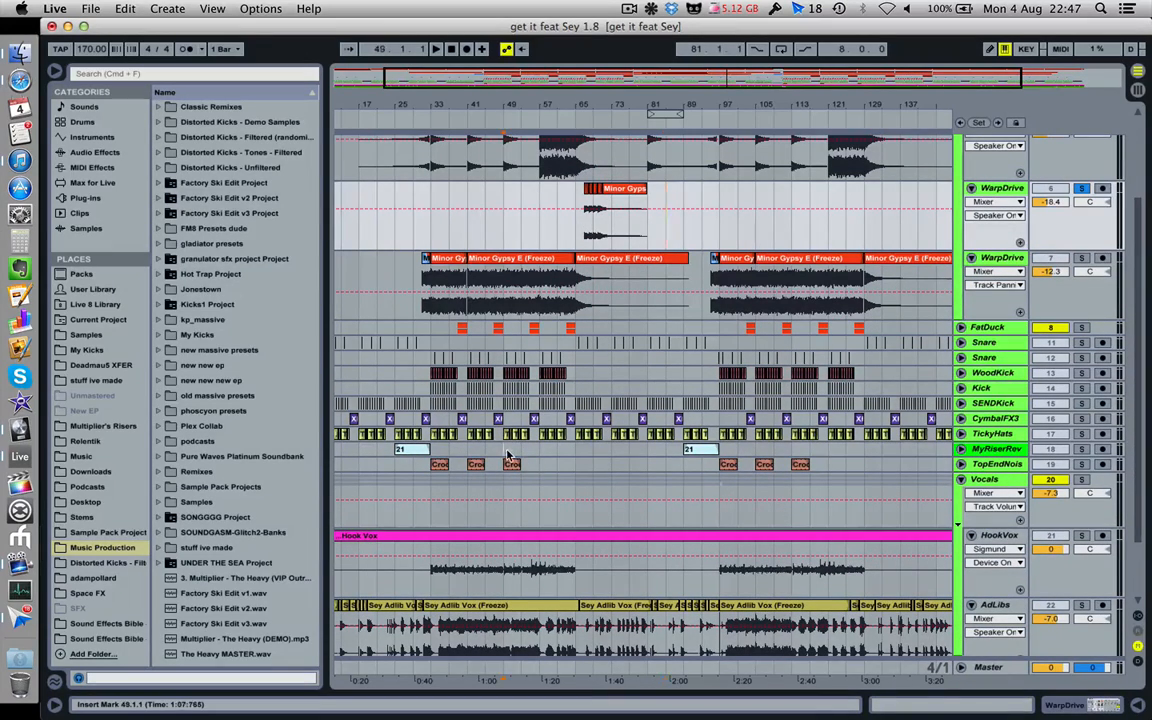
Solo the Kick track and play it from bar 33, stopping after about one bar
left_click(503, 476)
scroll(563, 392, "up", 2)
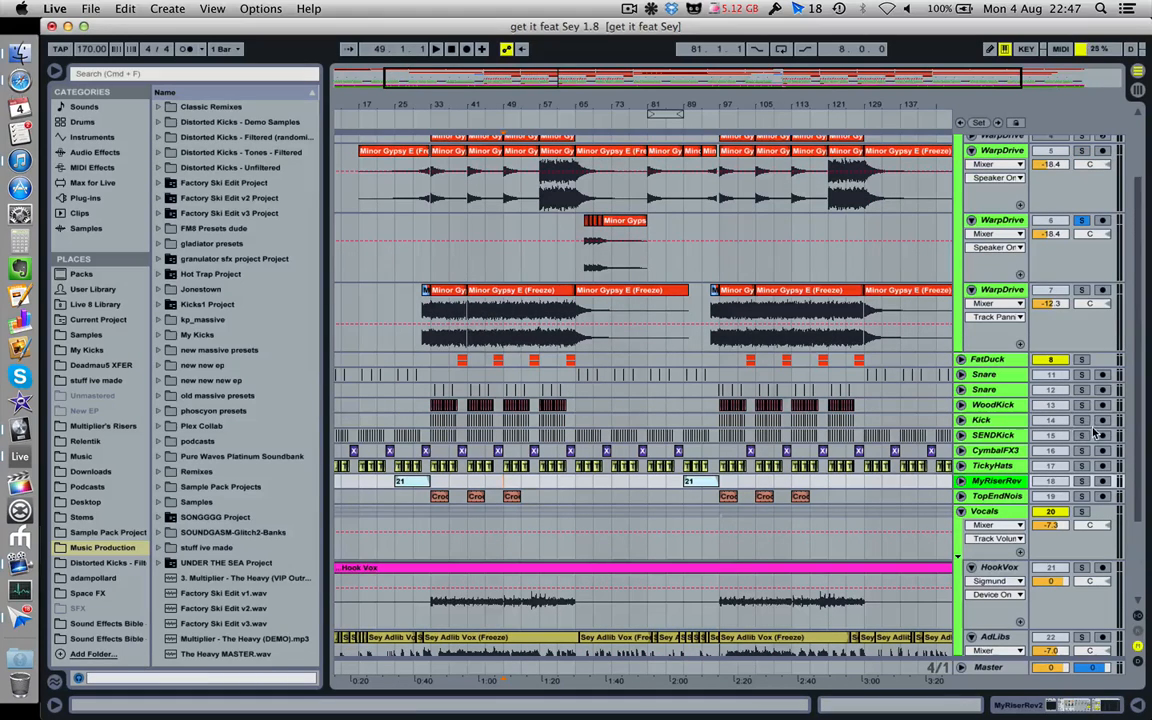
left_click(1081, 420)
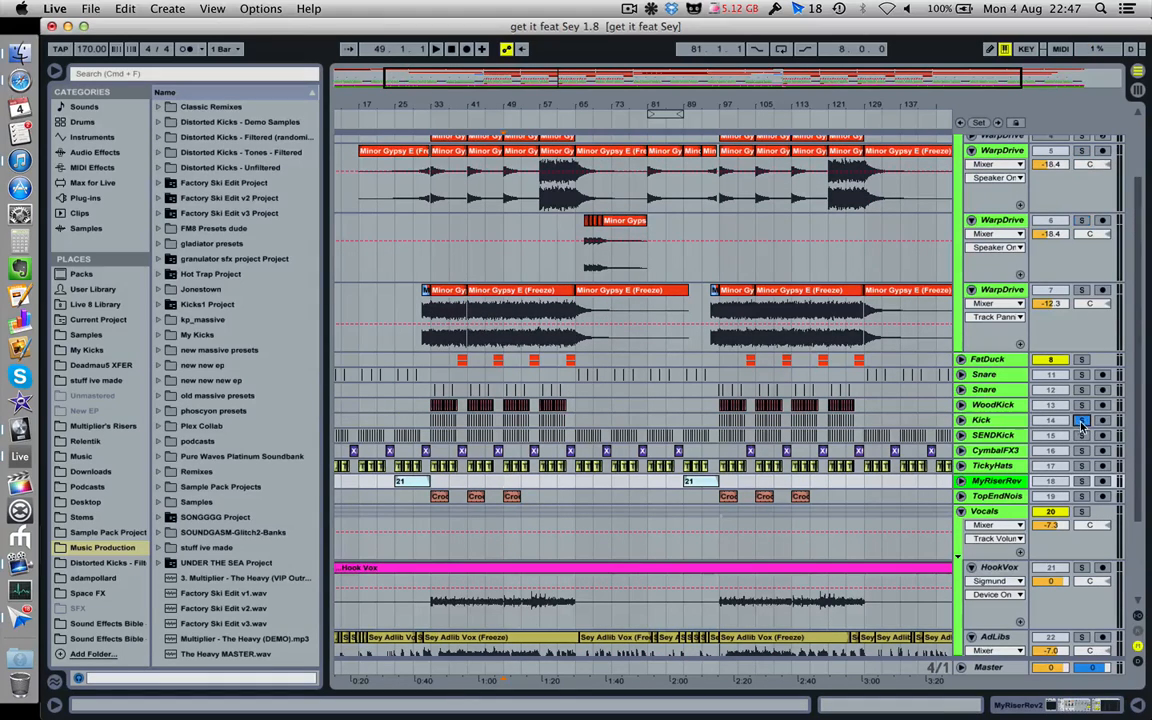
left_click(433, 422)
key("space")
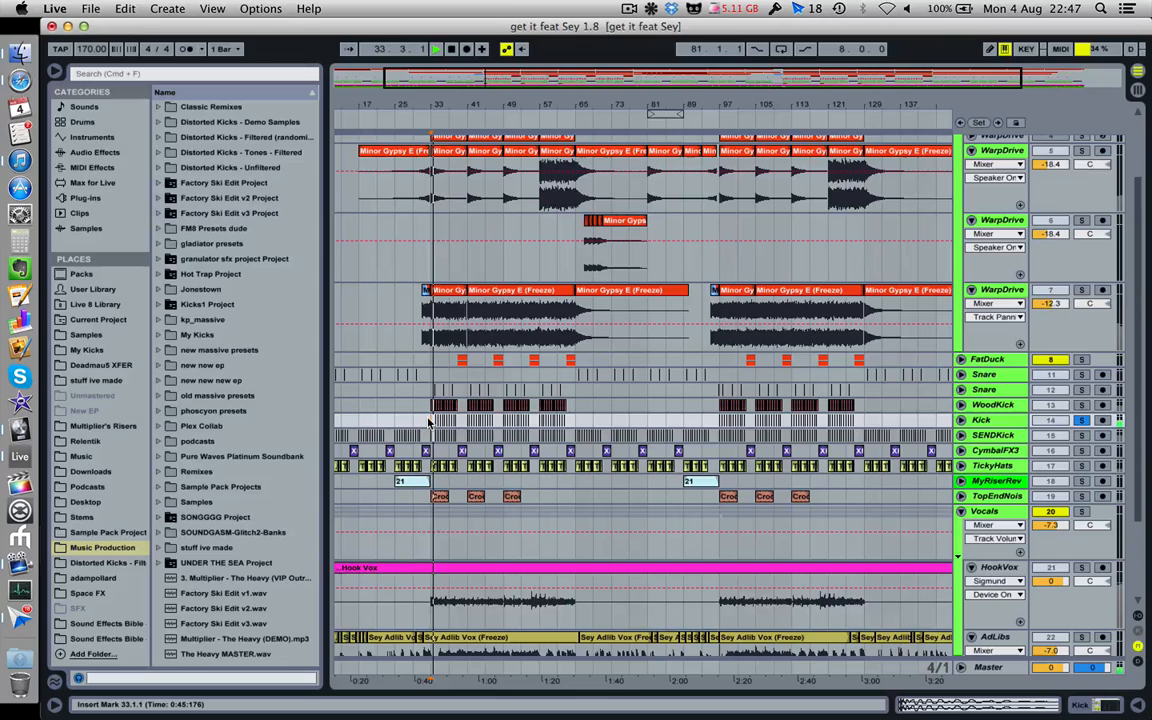
key("space")
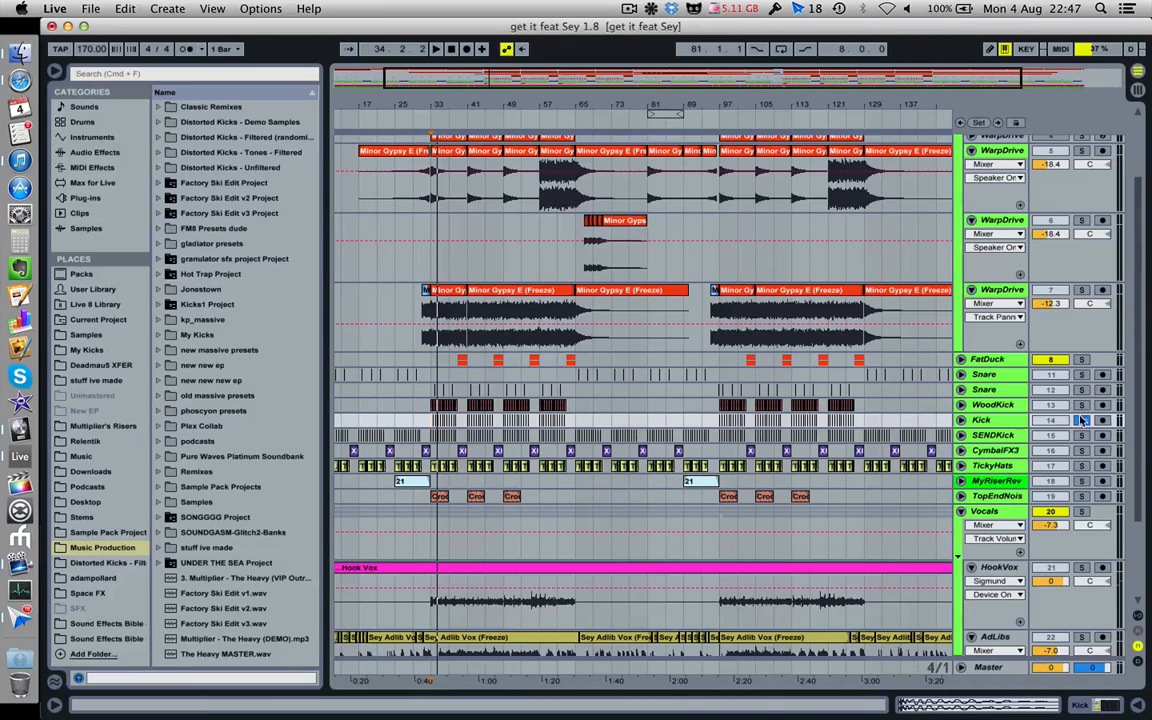
Solo WoodKick and Tight Full Bass alongside the Kick and play the combination from bar 33
key("space")
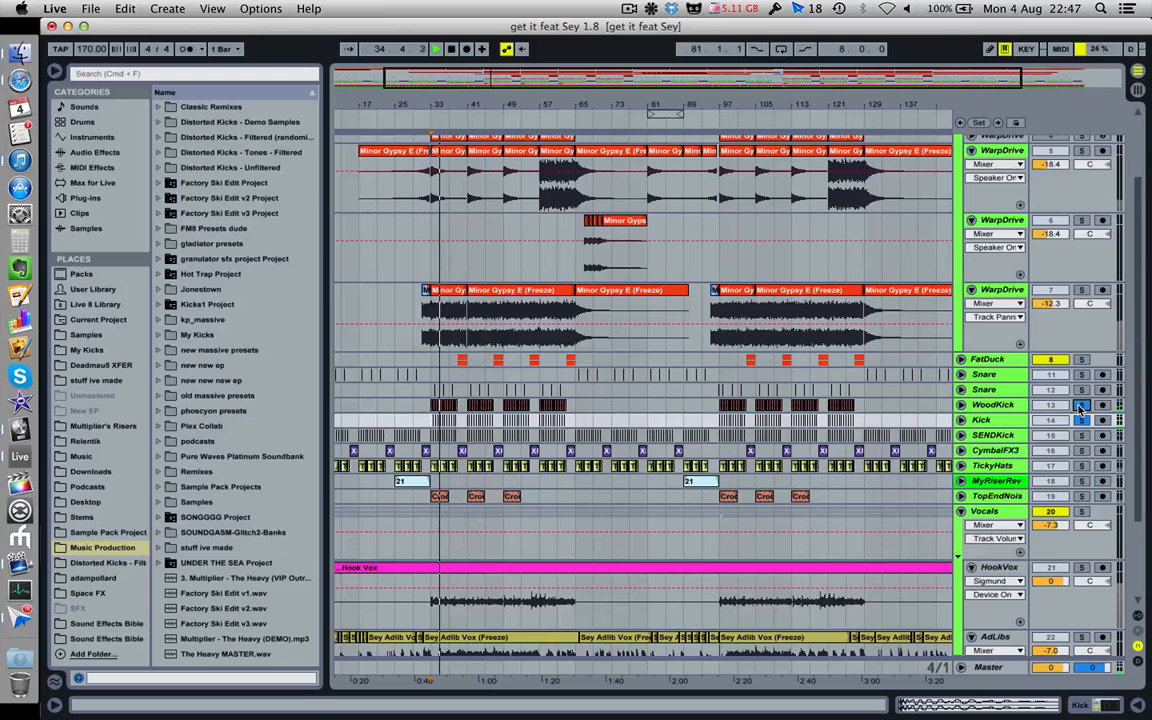
key("space")
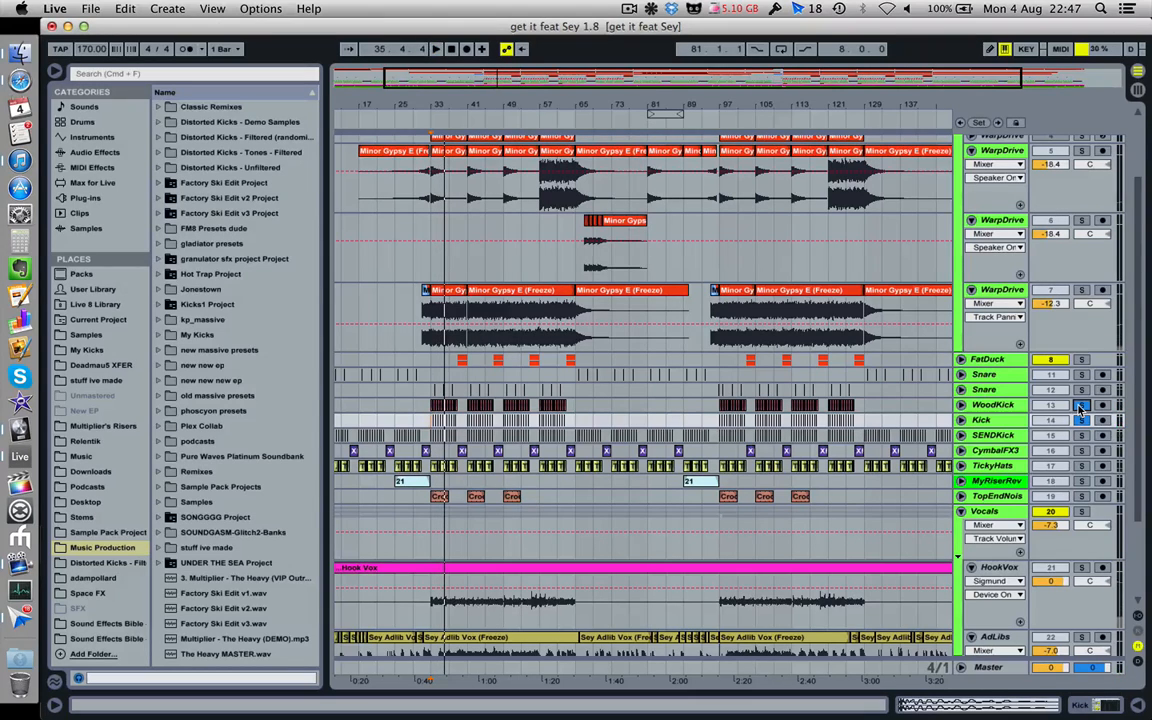
scroll(1060, 160, "up", 4)
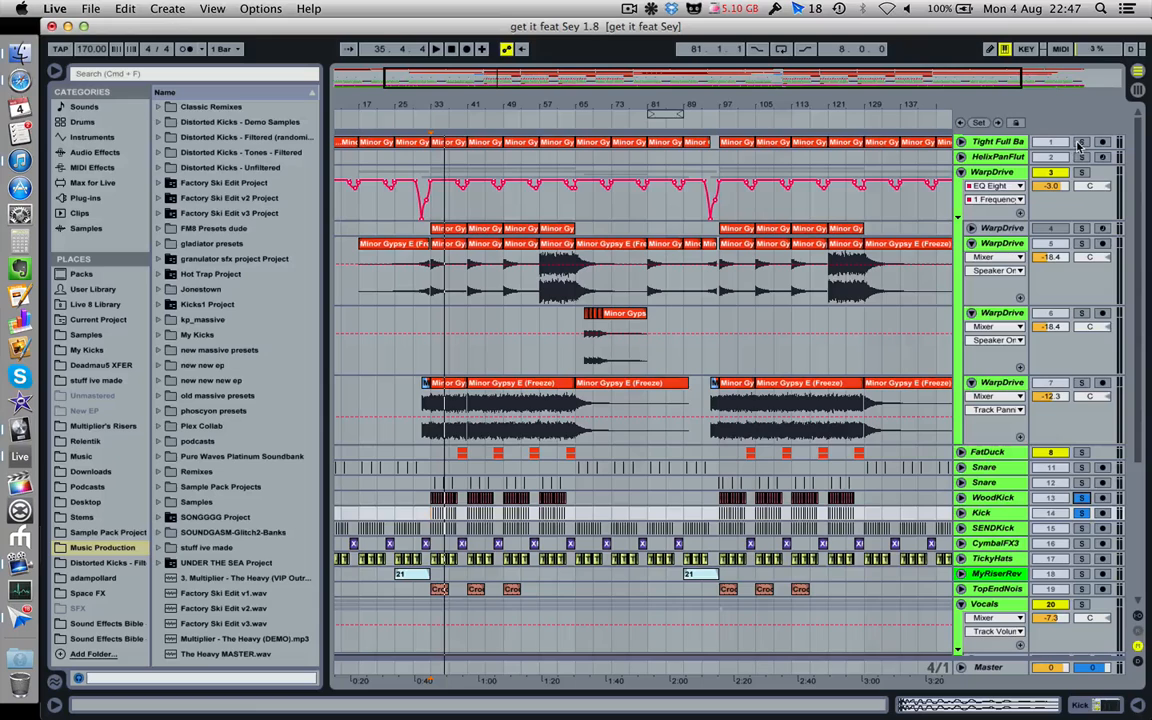
left_click(1082, 143)
key("space")
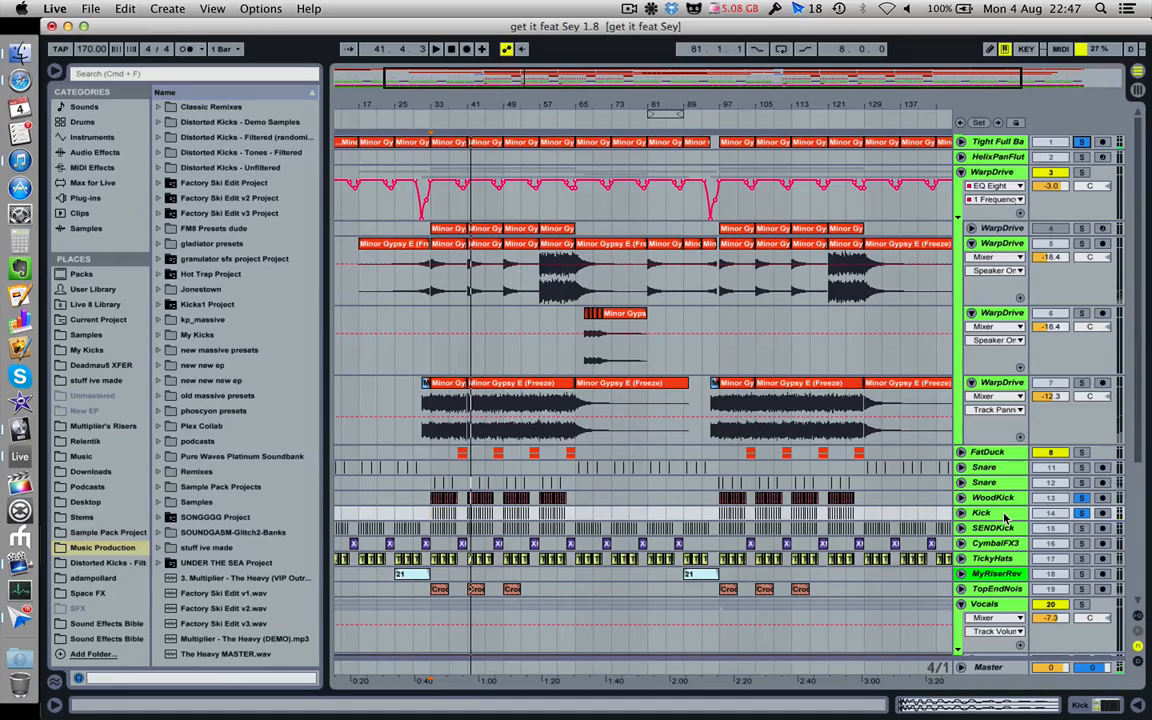
Clear the Kick, WoodKick and Tight Full Bass solos, solo all three again and replay them twice from bar 33
left_click(1081, 514)
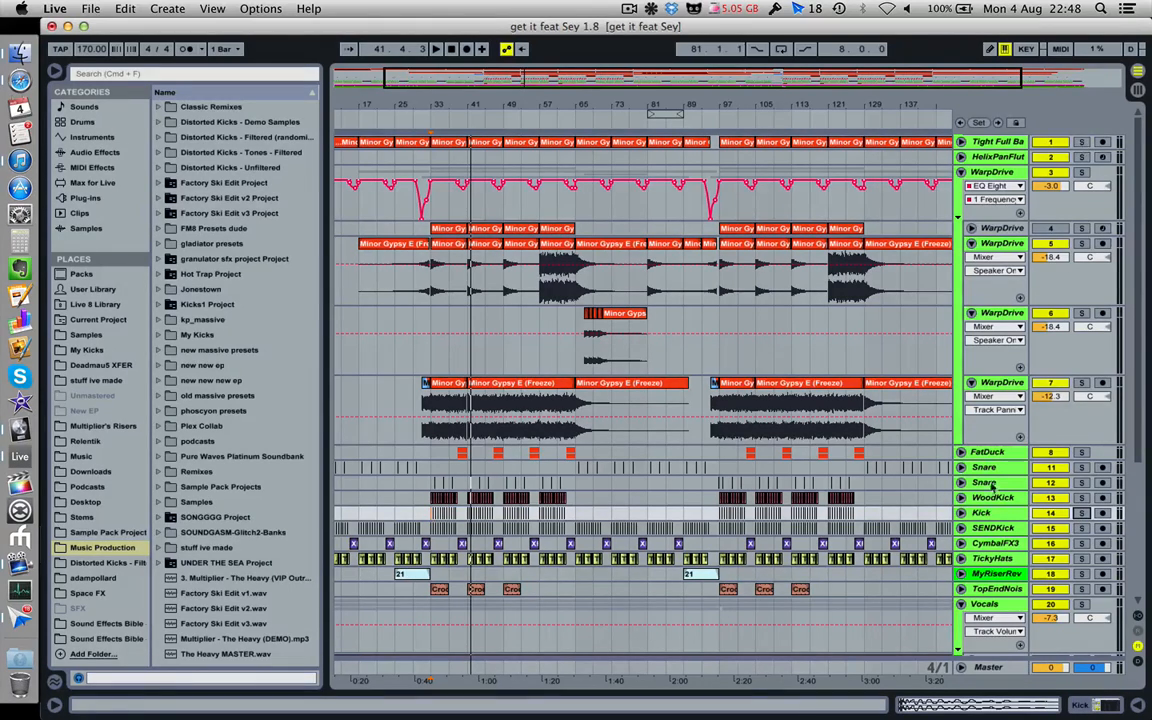
left_click(1080, 499)
left_click(1082, 142)
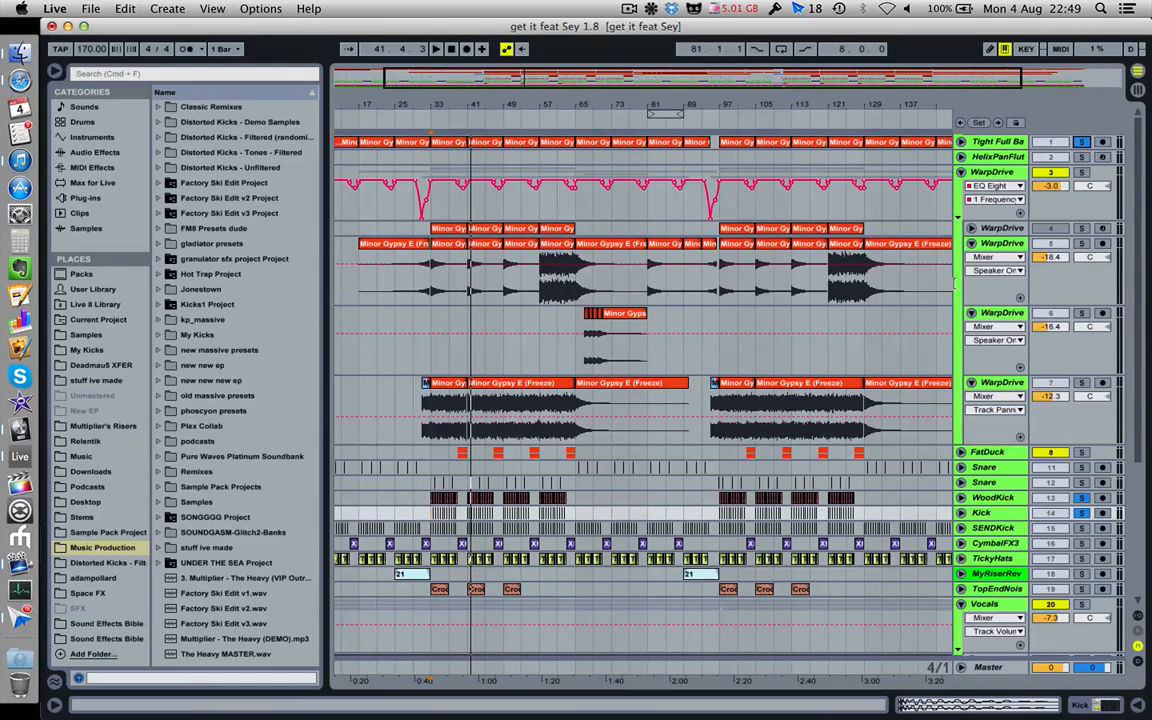
key("space")
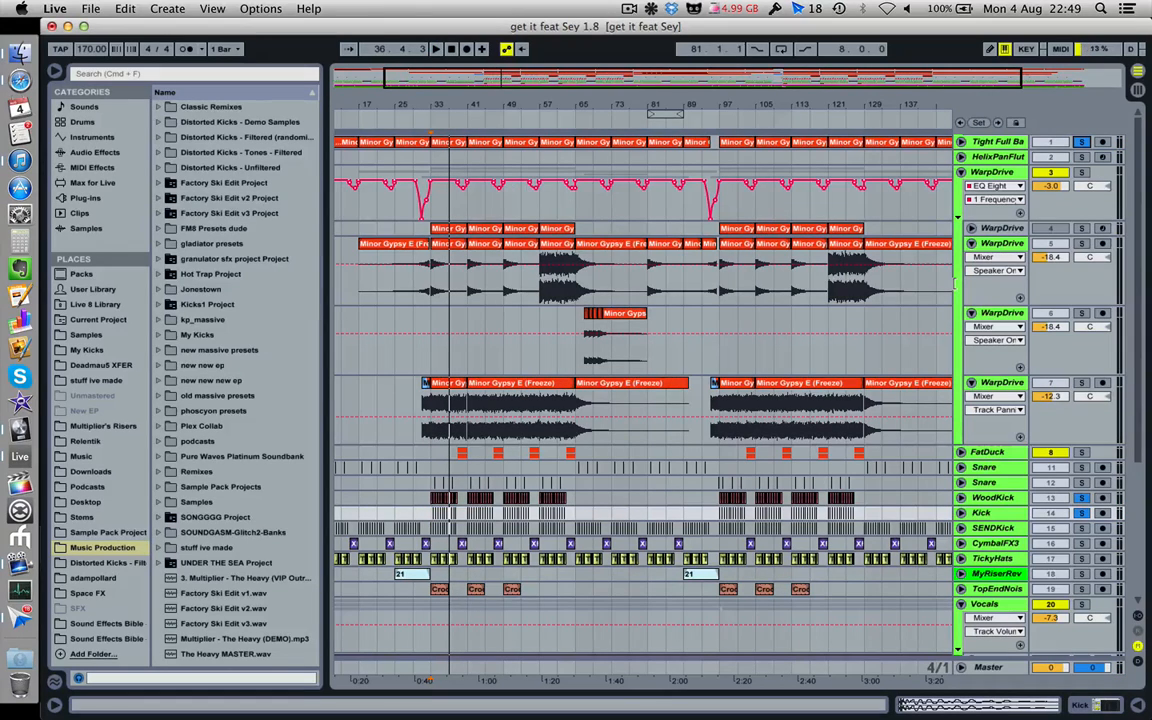
key("space")
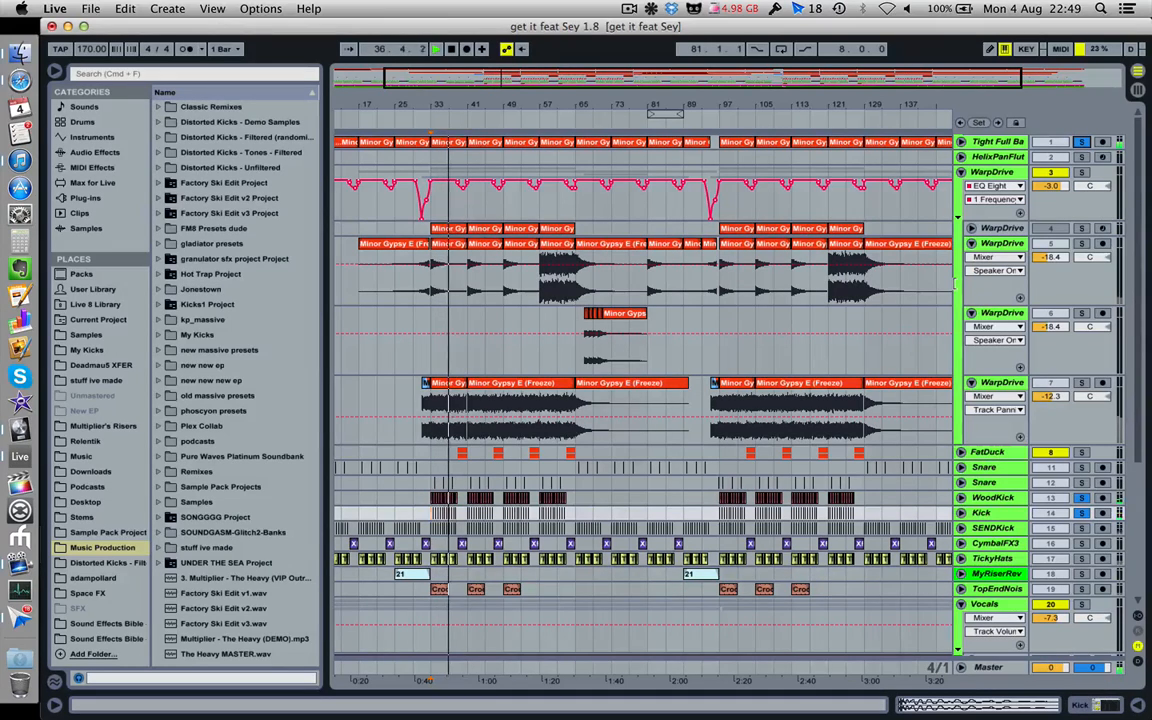
key("space")
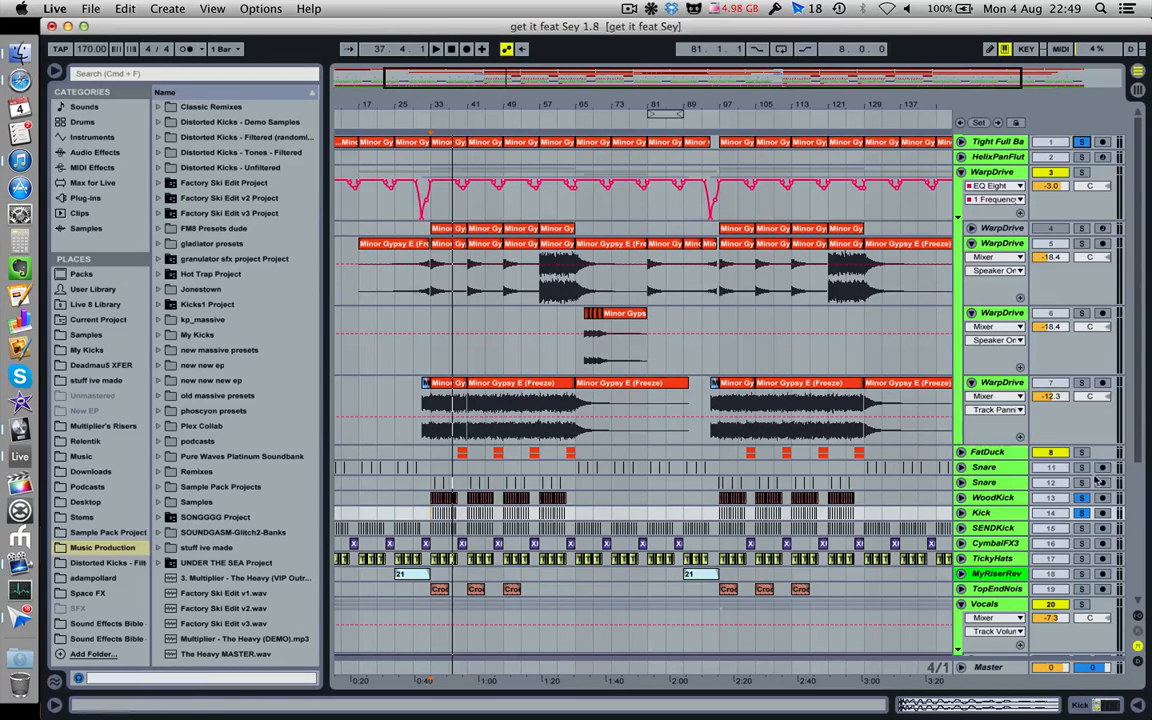
Clear the solos and show the Vocals group's device chain to examine its EQ Eight curve
scroll(962, 465, "down", 5)
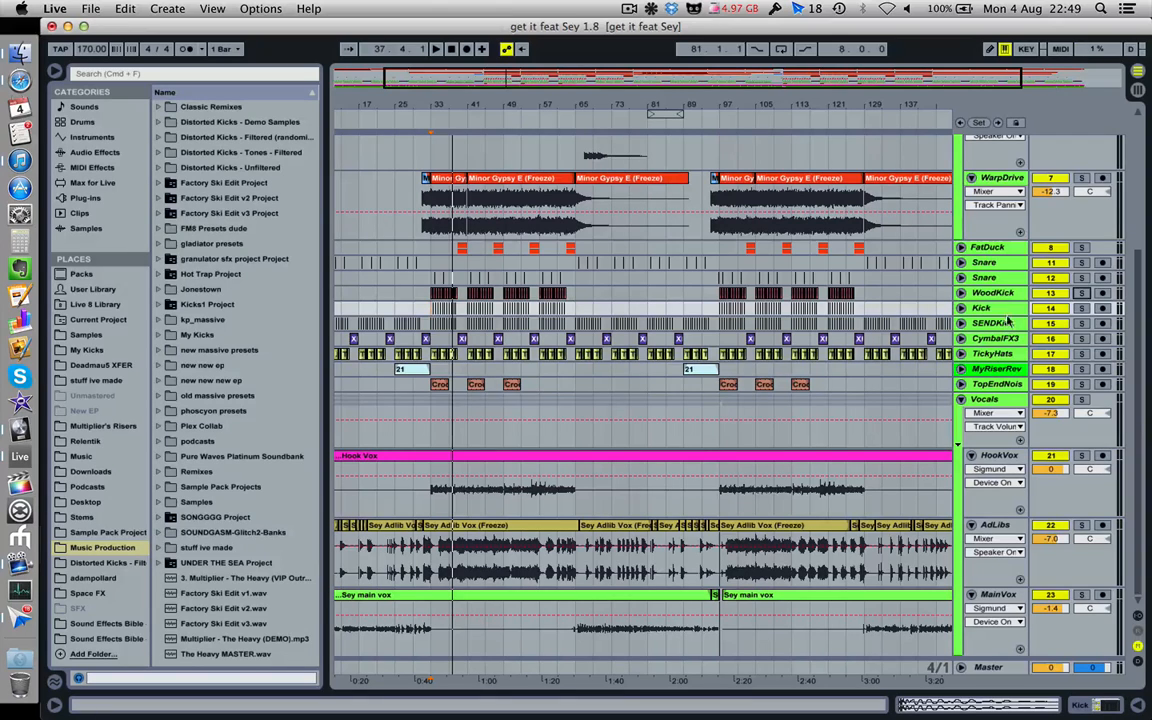
left_click(995, 400)
left_click(1054, 706)
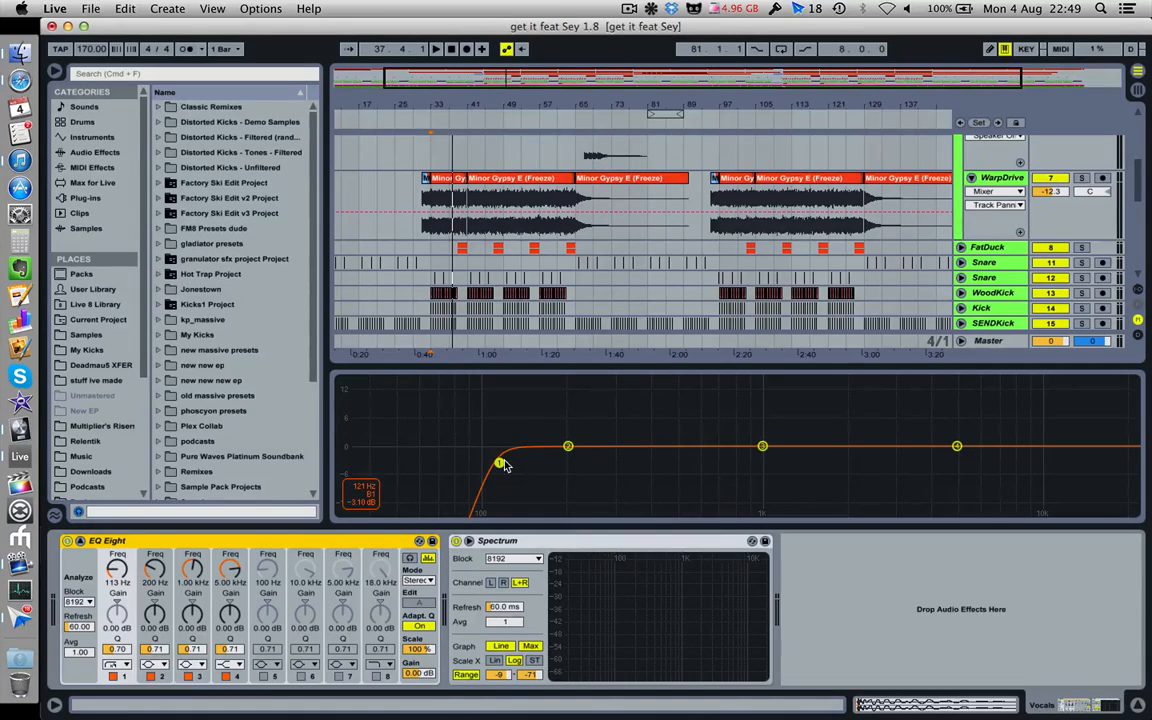
Inspect the device chains of Tight Full Bass, the WarpDrive group and WarpDrive track 5, comparing their EQ Eight settings
scroll(514, 334, "up", 5)
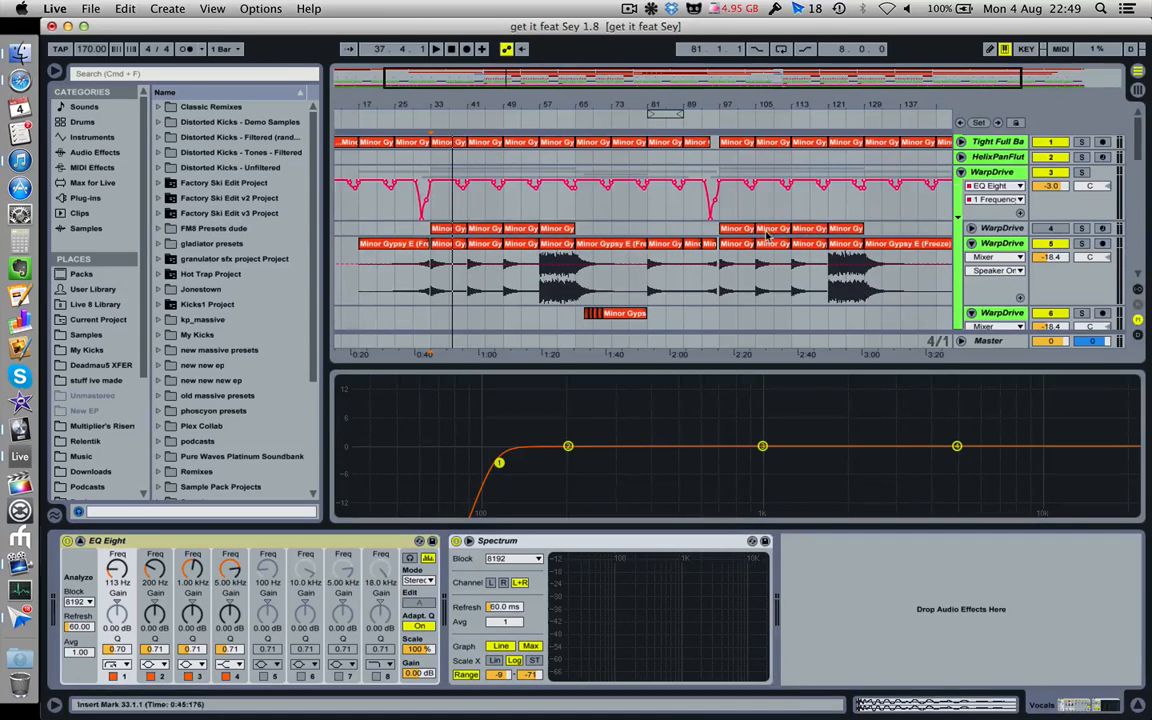
left_click(1003, 143)
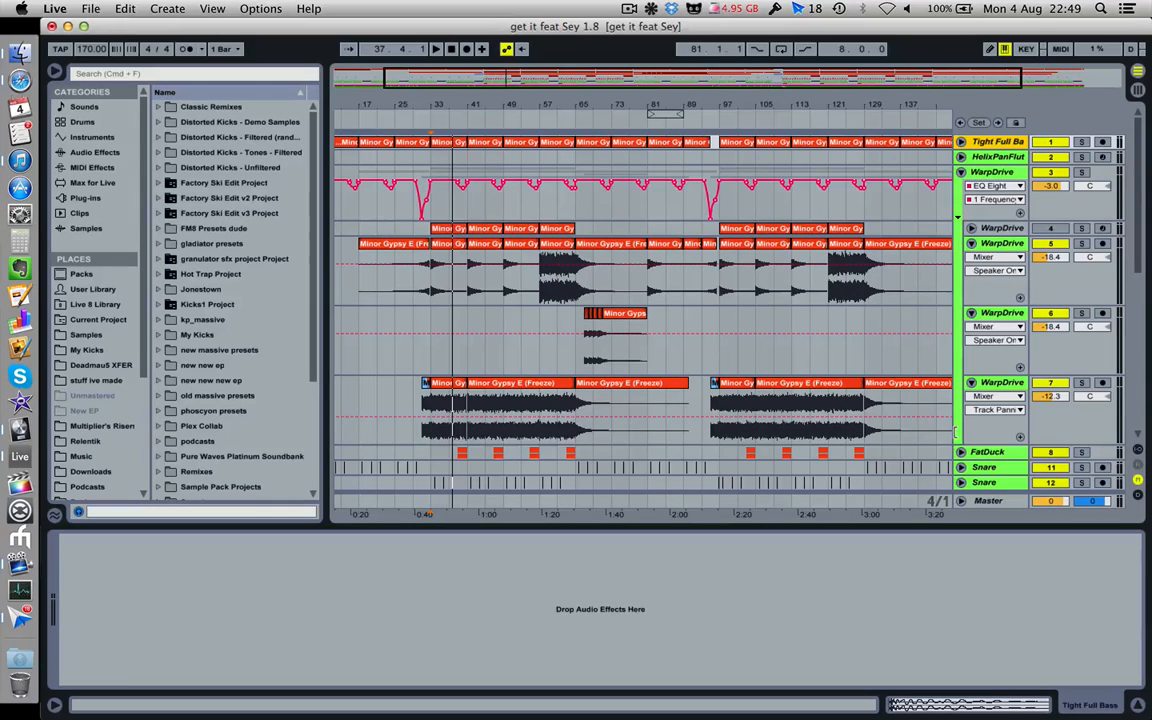
left_click(989, 171)
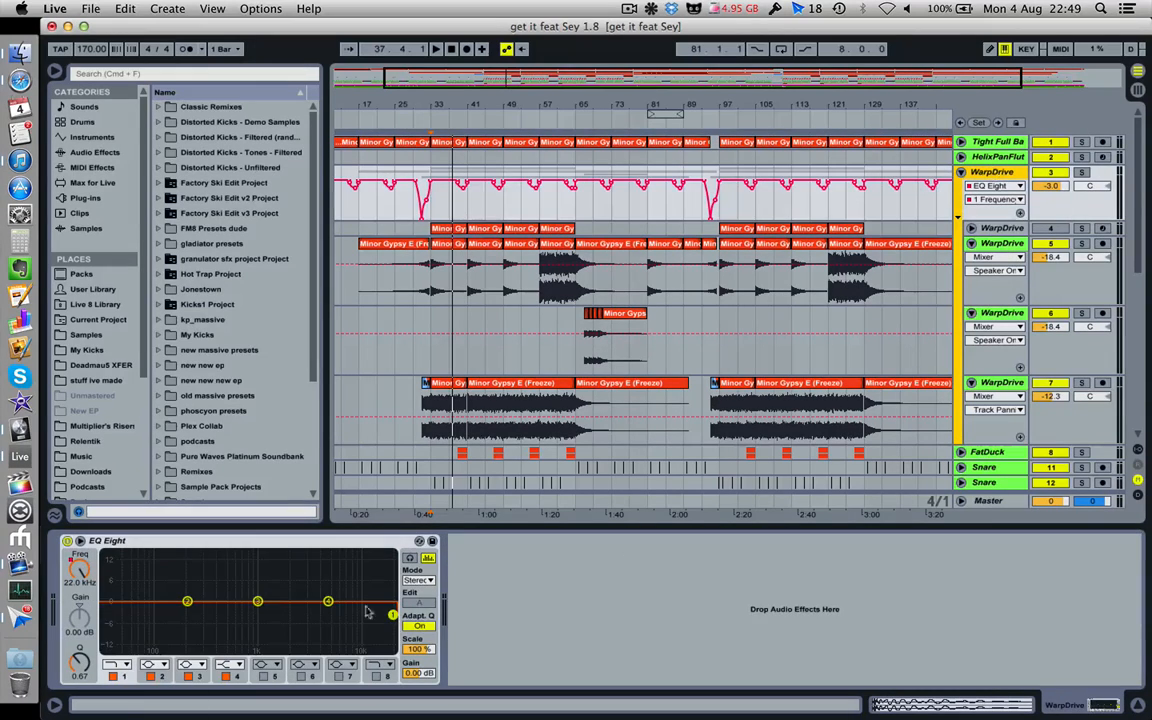
left_click(997, 244)
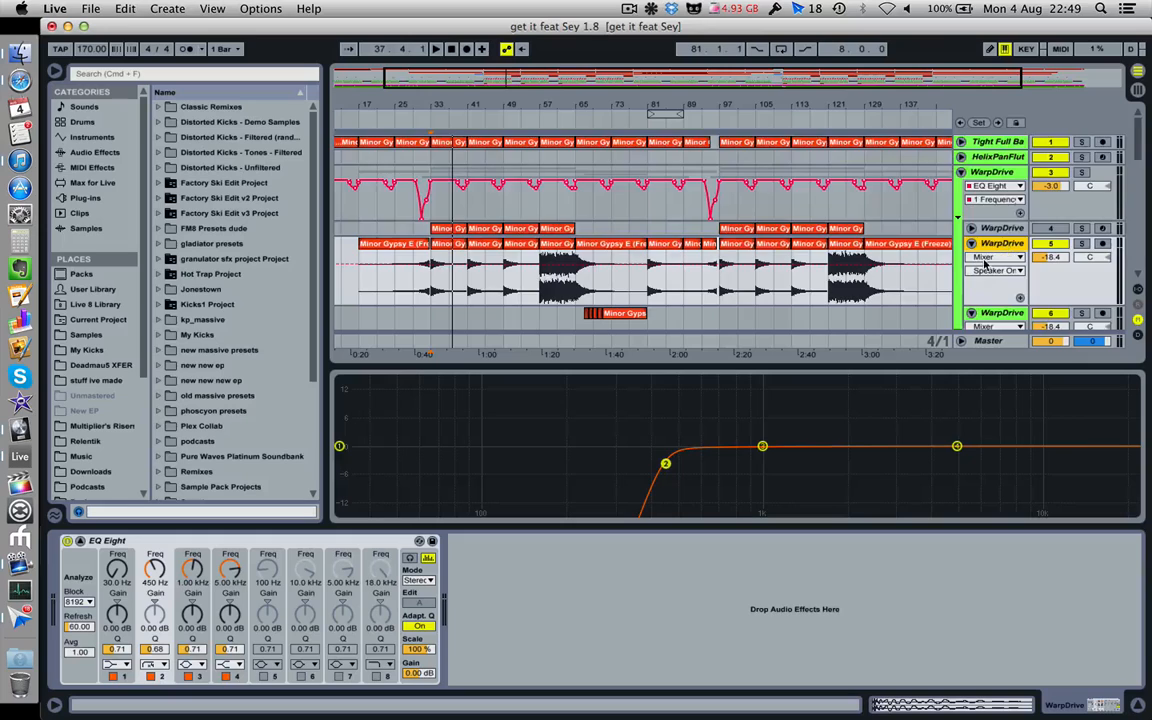
Hide the device view and look over the arrangement from the bass and WarpDrive layers down to the vocal tracks
scroll(995, 222, "down", 5)
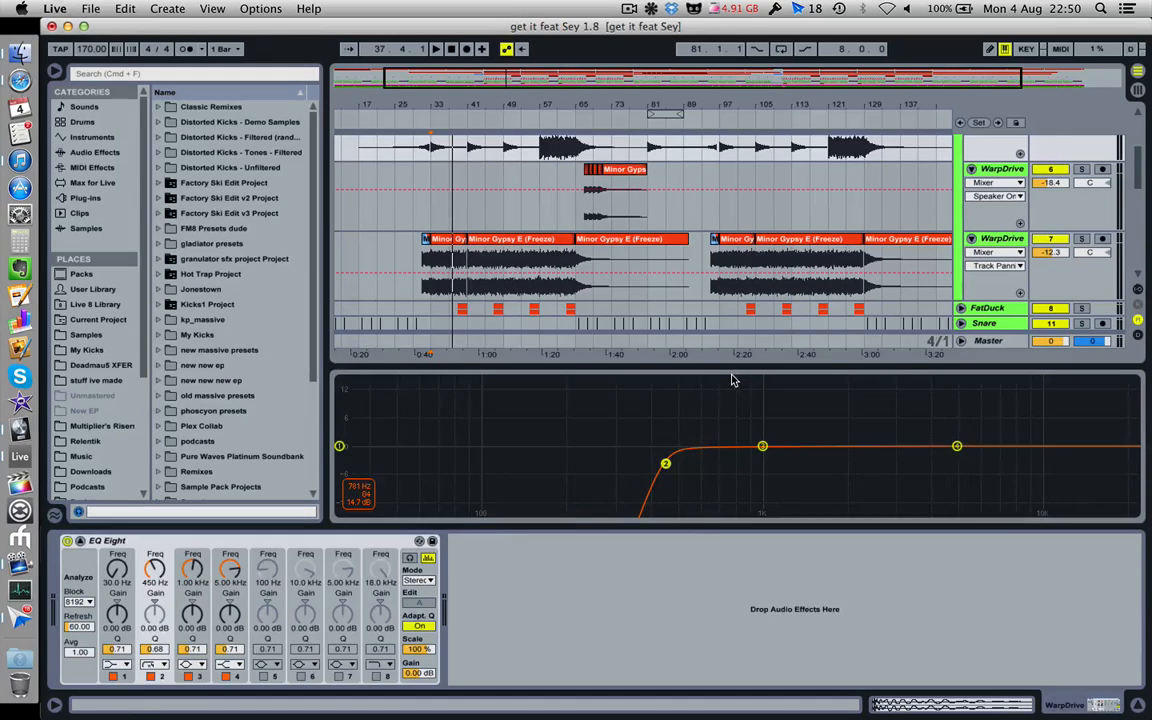
key("super+alt+l")
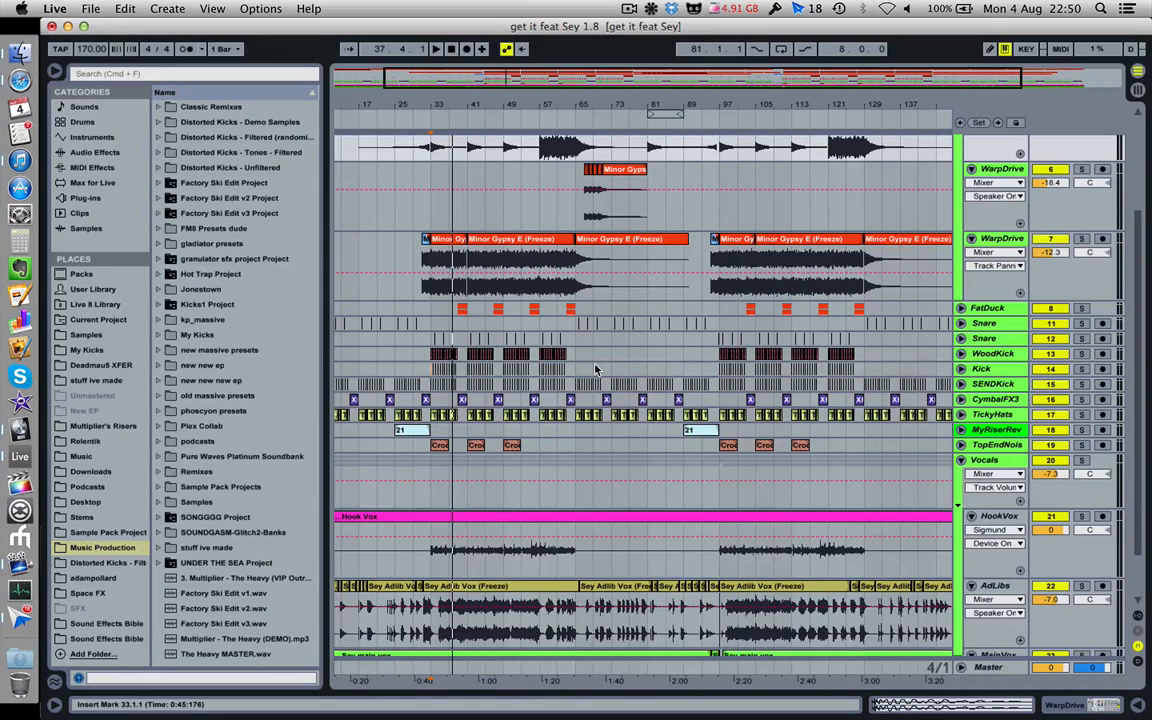
scroll(609, 398, "down", 2)
scroll(614, 401, "right", 1)
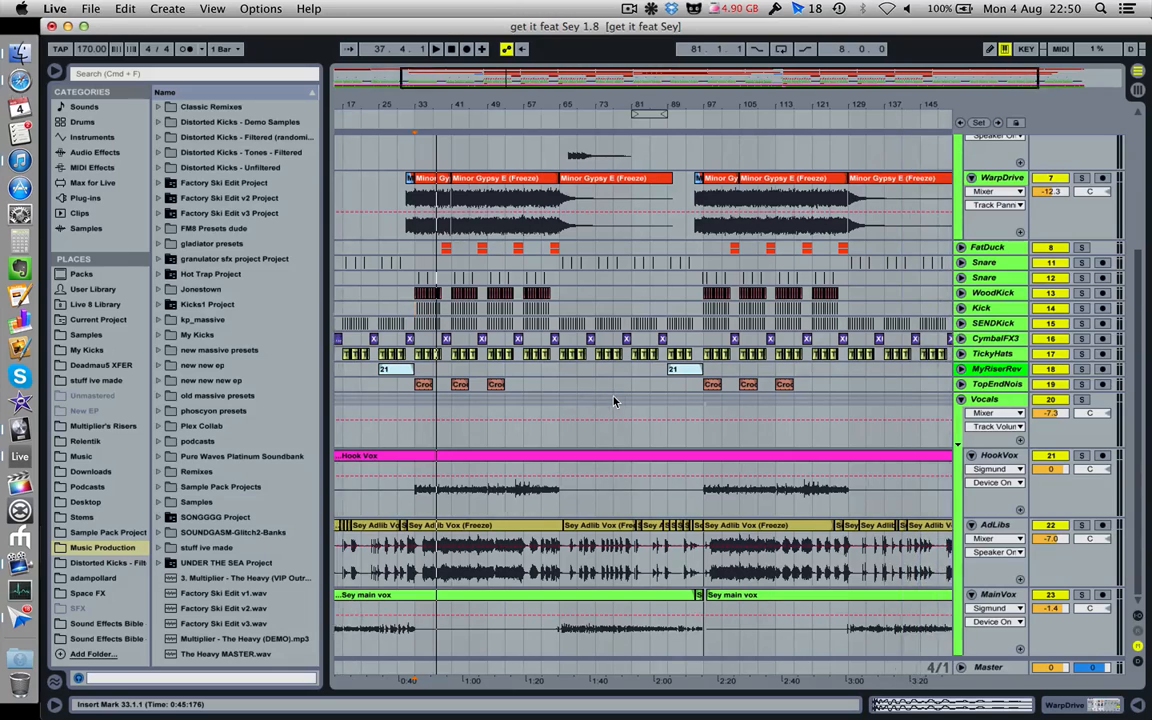
scroll(615, 390, "right", 1)
scroll(612, 398, "left", 2)
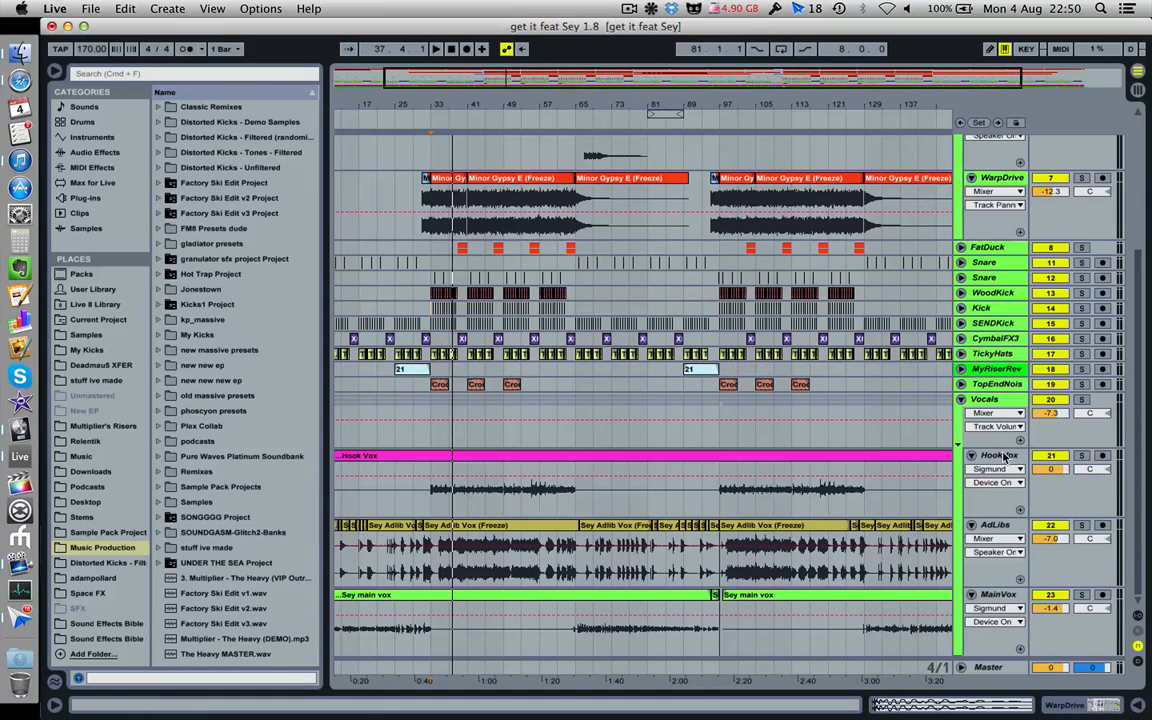
scroll(937, 529, "up", 5)
scroll(937, 529, "left", 1)
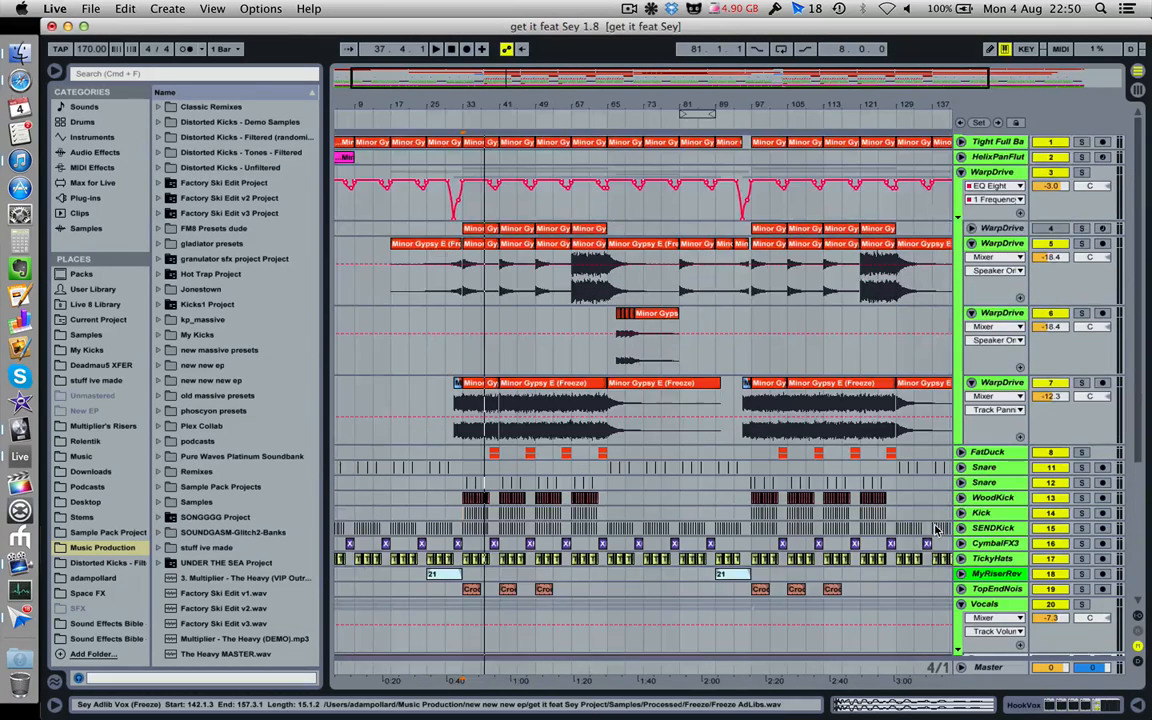
scroll(937, 529, "left", 1)
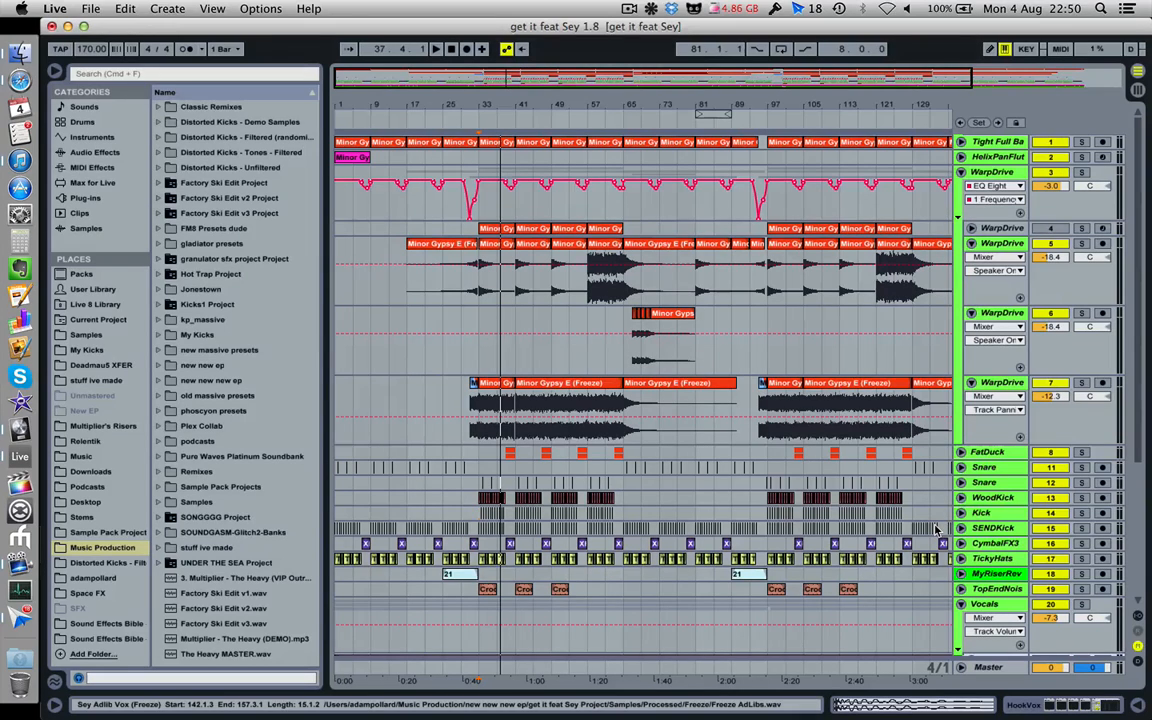
left_click(458, 376)
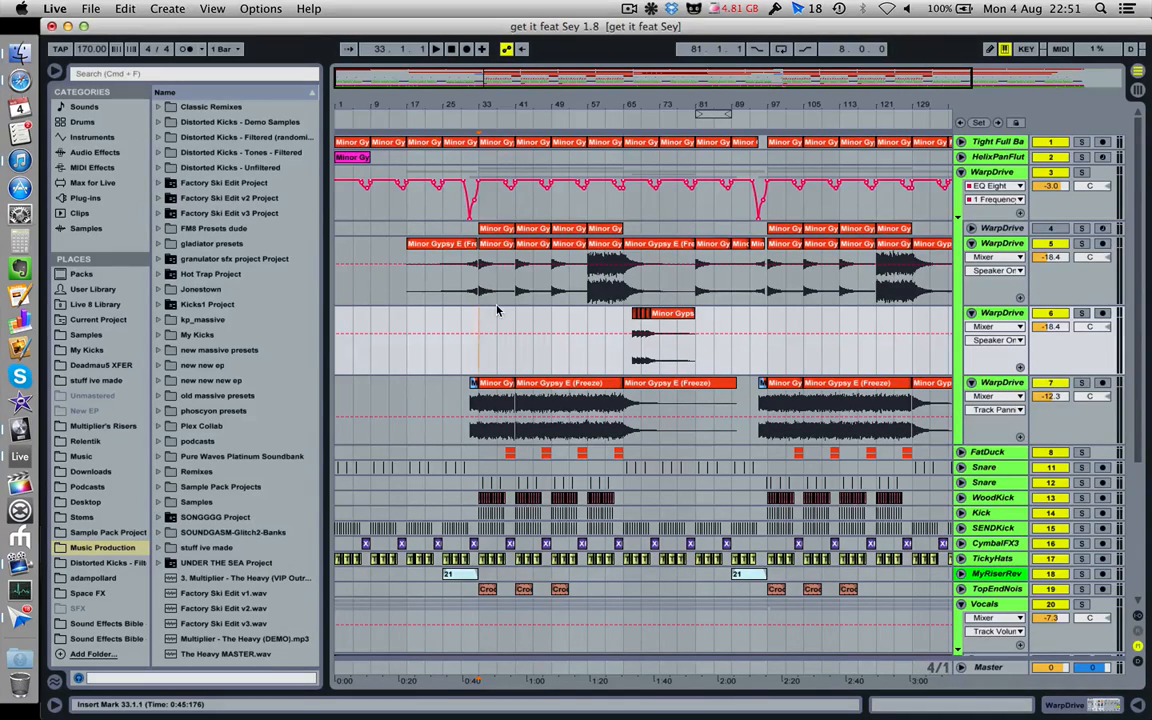
scroll(497, 310, "down", 5)
scroll(497, 310, "up", 5)
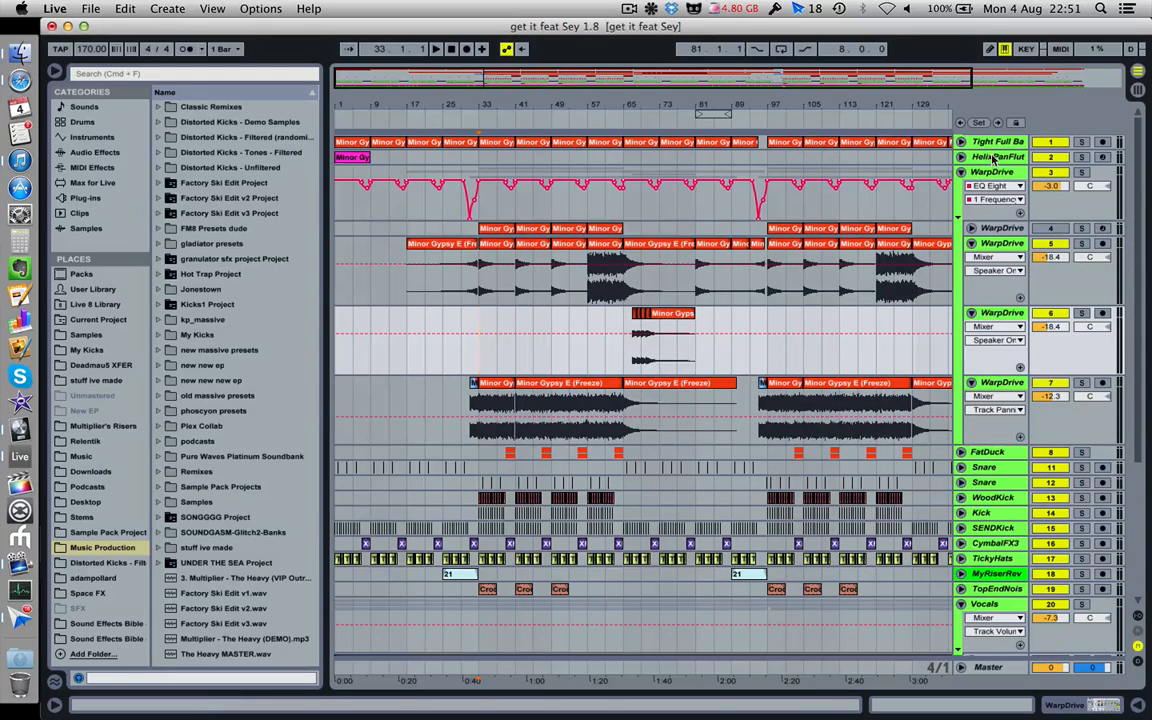
Solo the HelixPanFlute track and play its clip from bar 1
left_click(1019, 160)
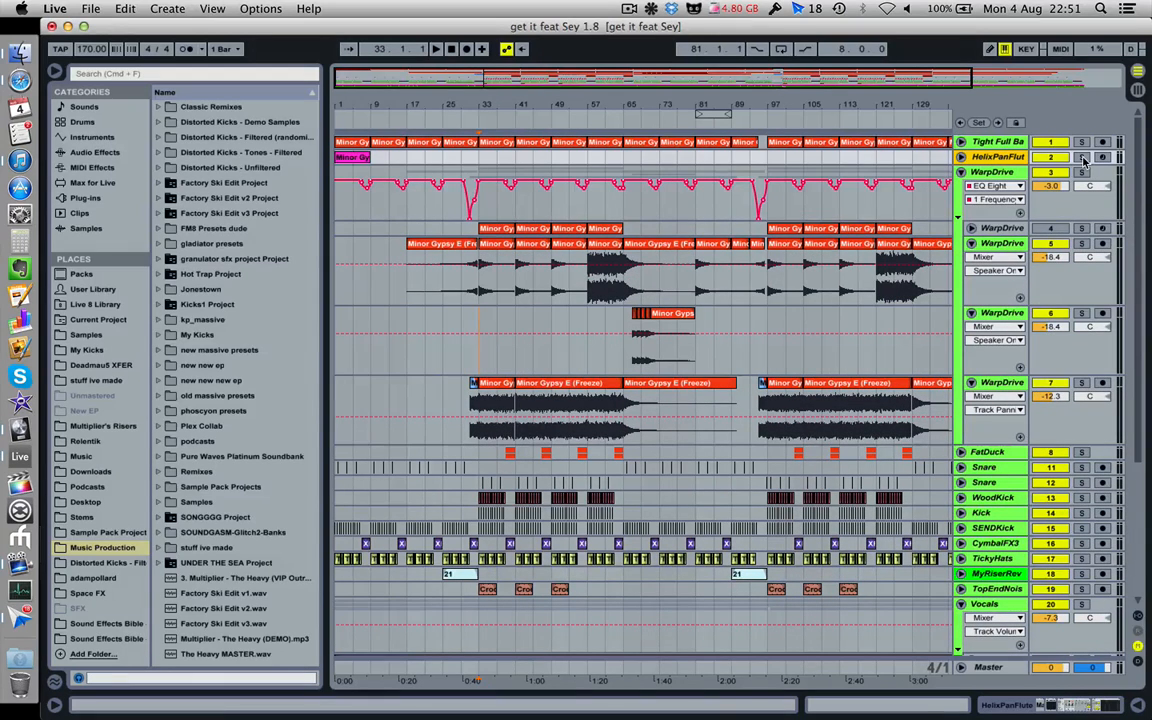
left_click(1082, 157)
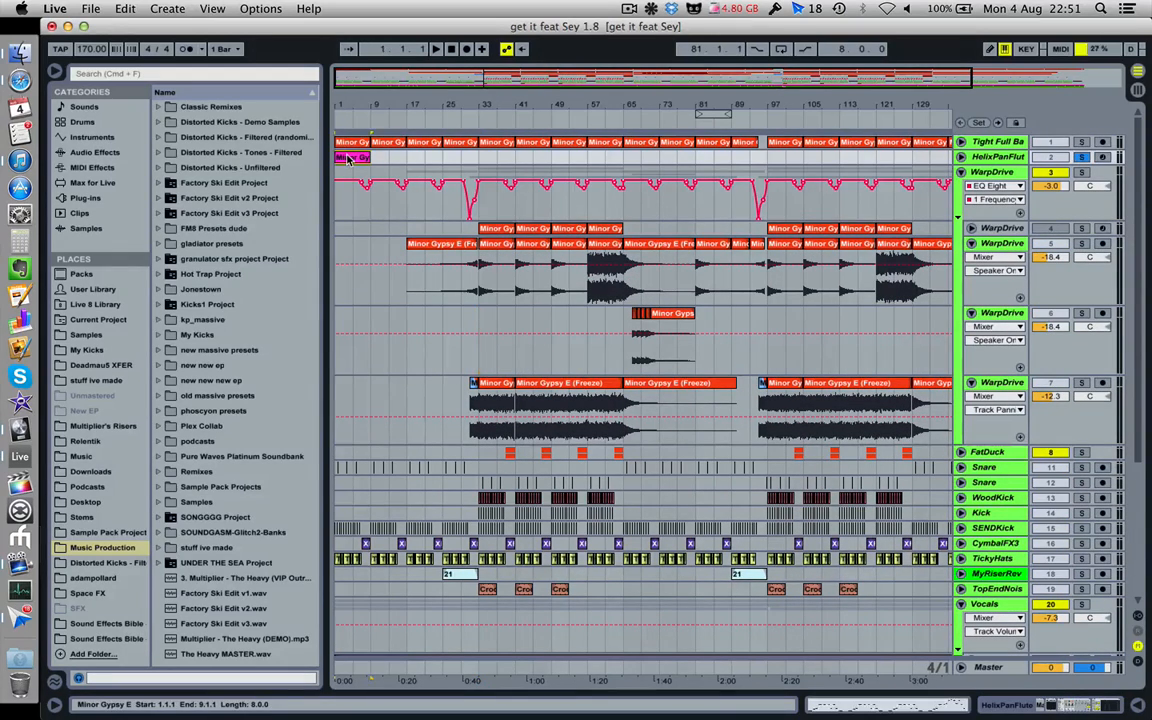
key("space")
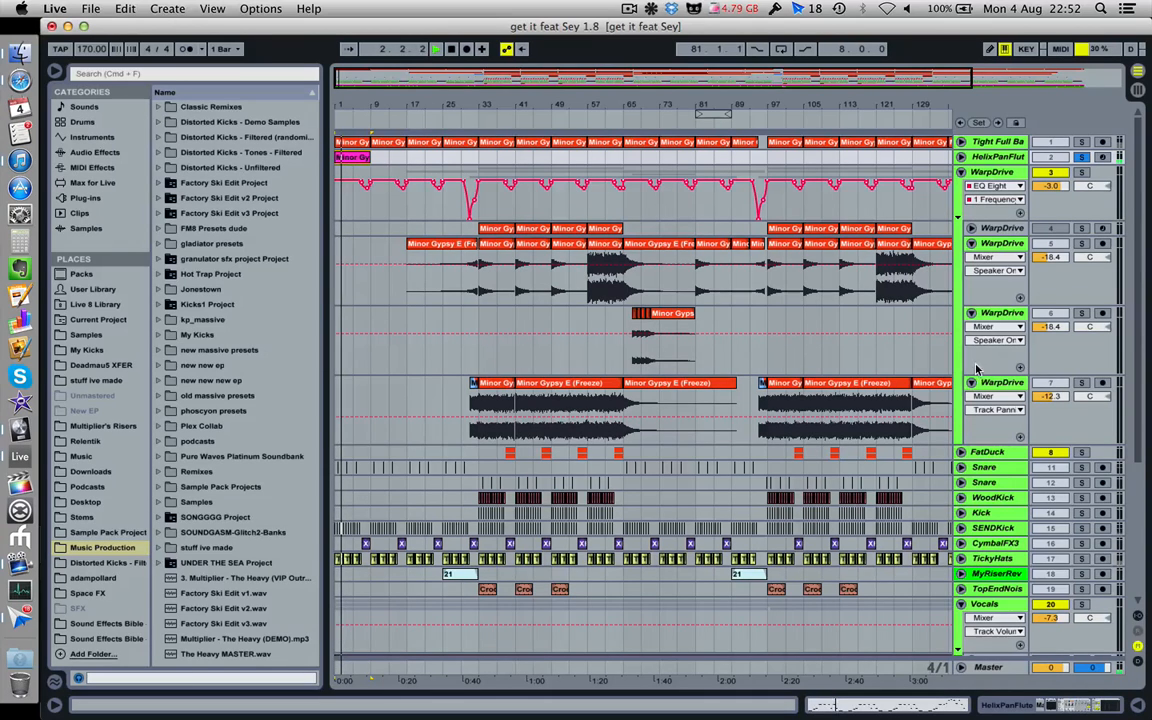
Examine the HelixPanFlute device chain, including the audjoo_helix synth window and the RandDel device, and replay the clip
left_click(1015, 710)
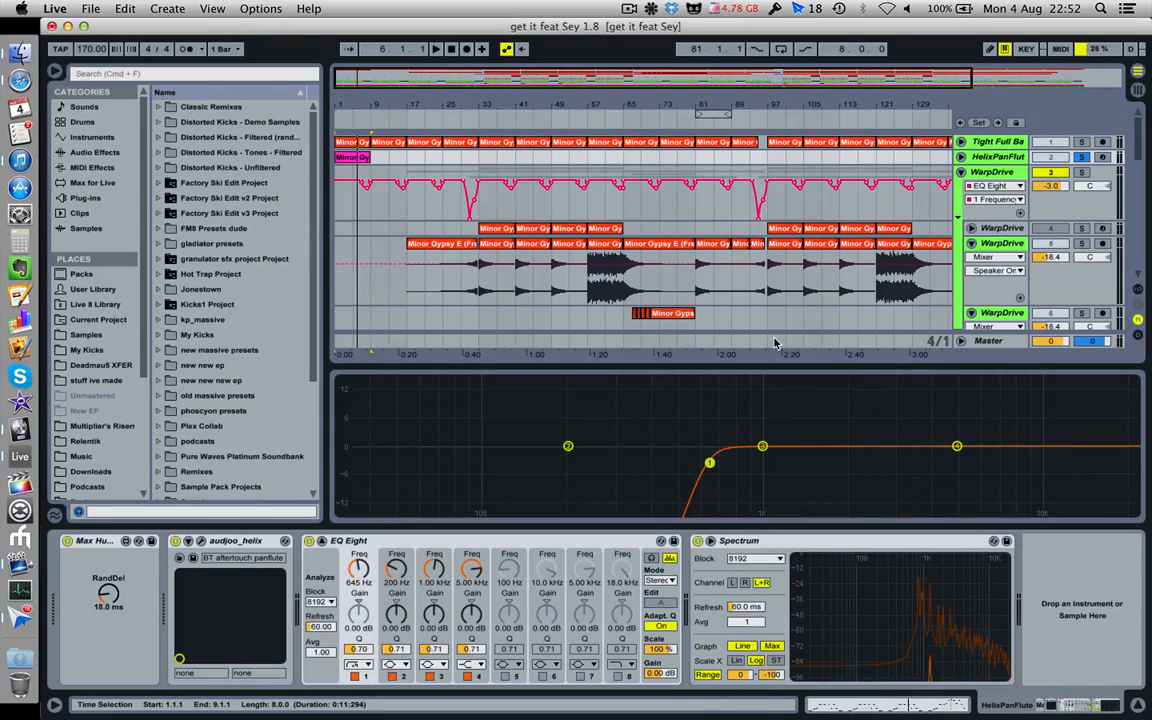
left_click(200, 541)
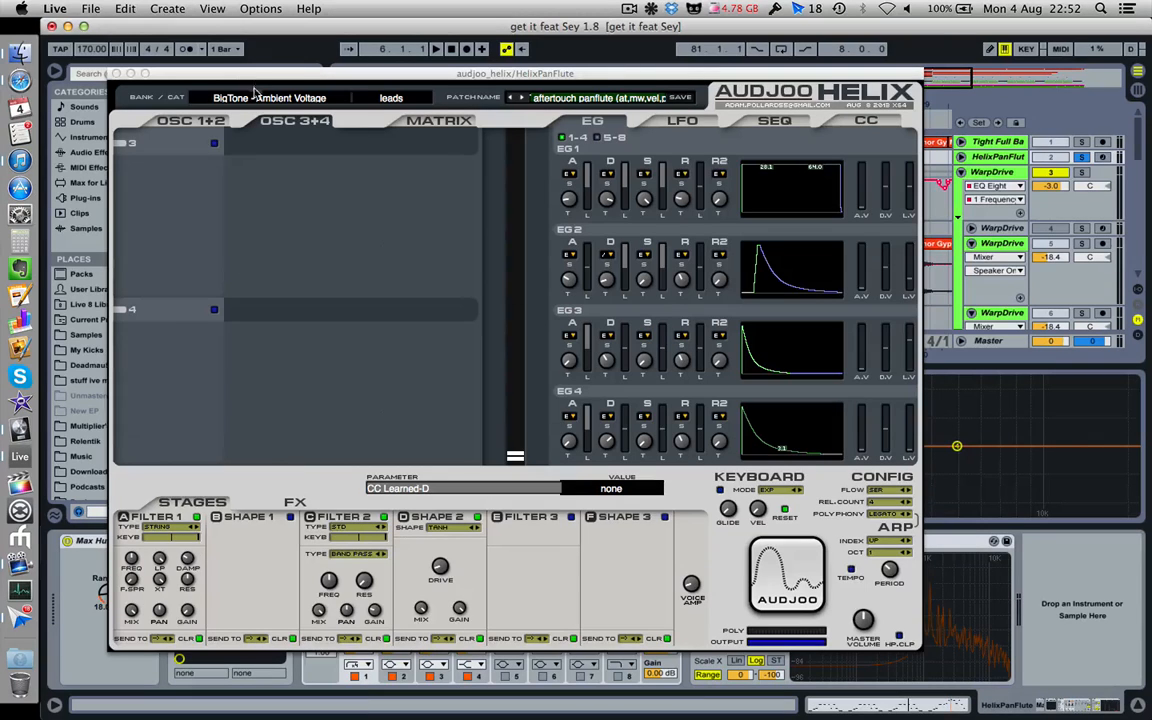
left_click(116, 74)
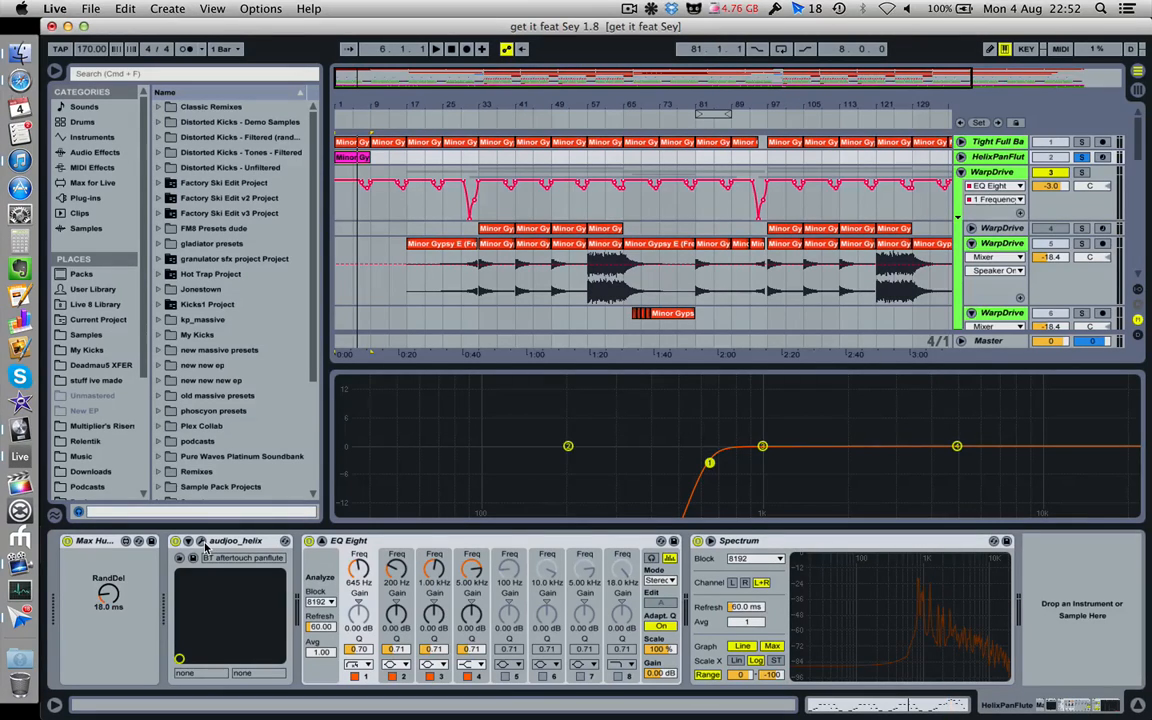
left_click(108, 543)
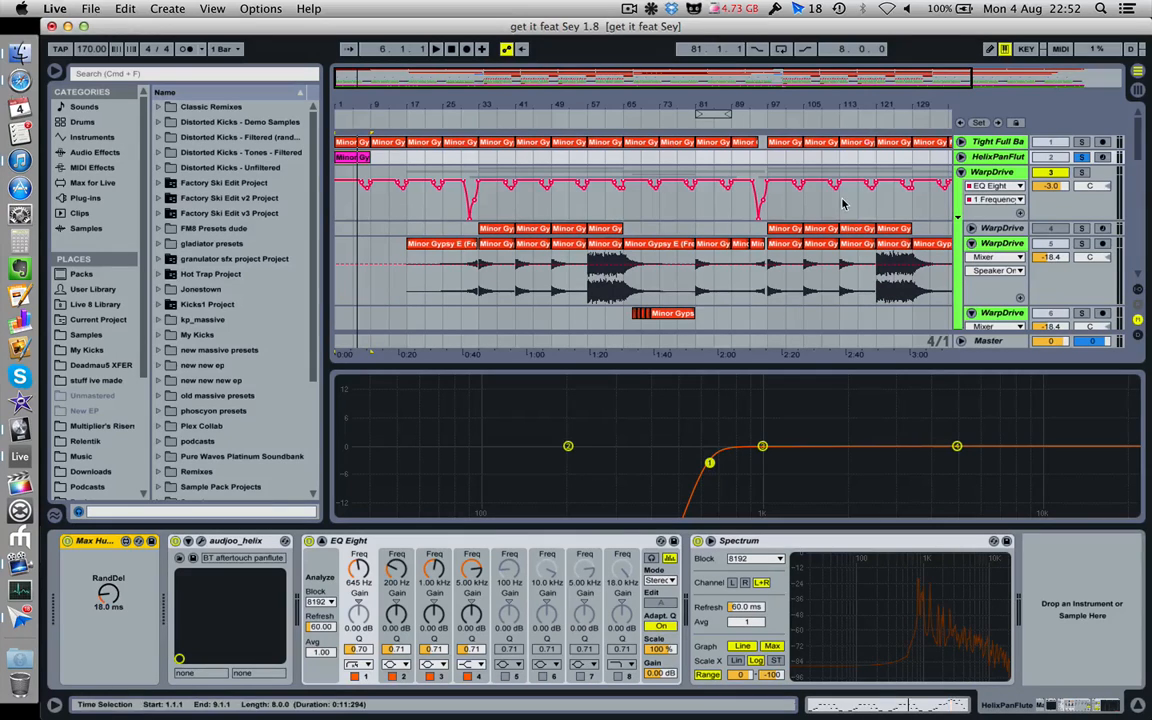
key("space")
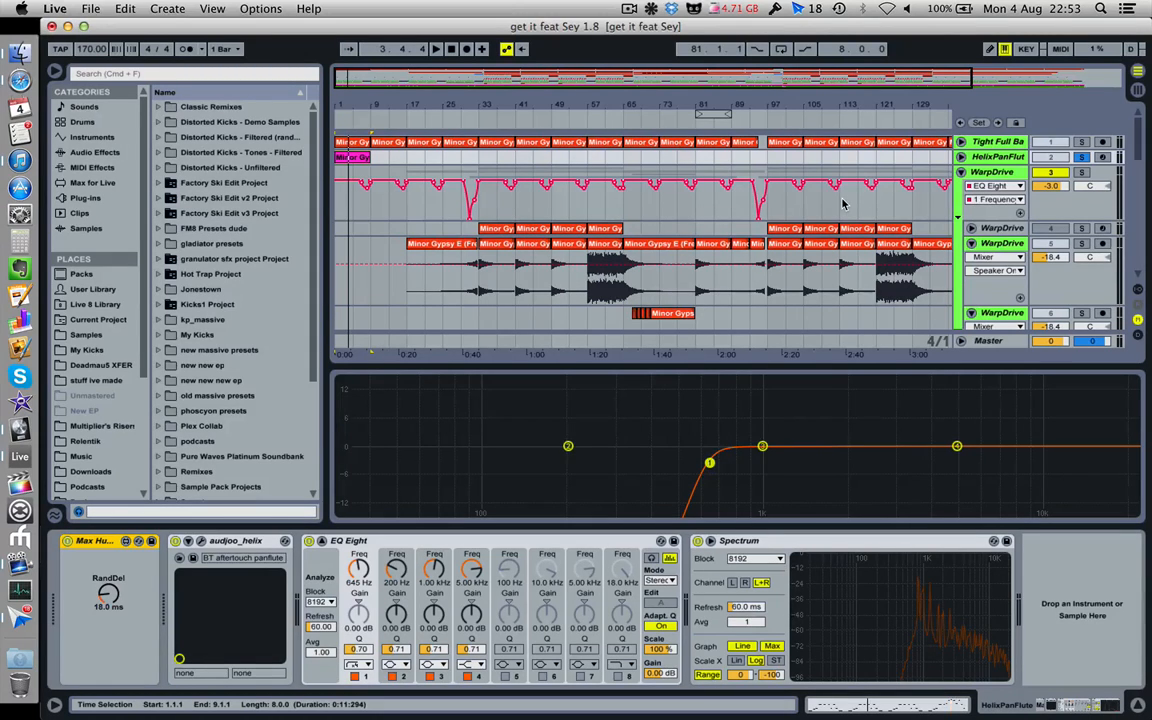
Hide the device view, zoom out to the whole song and play the soloed HelixPanFlute clip again from bar 1
key("super+alt+l")
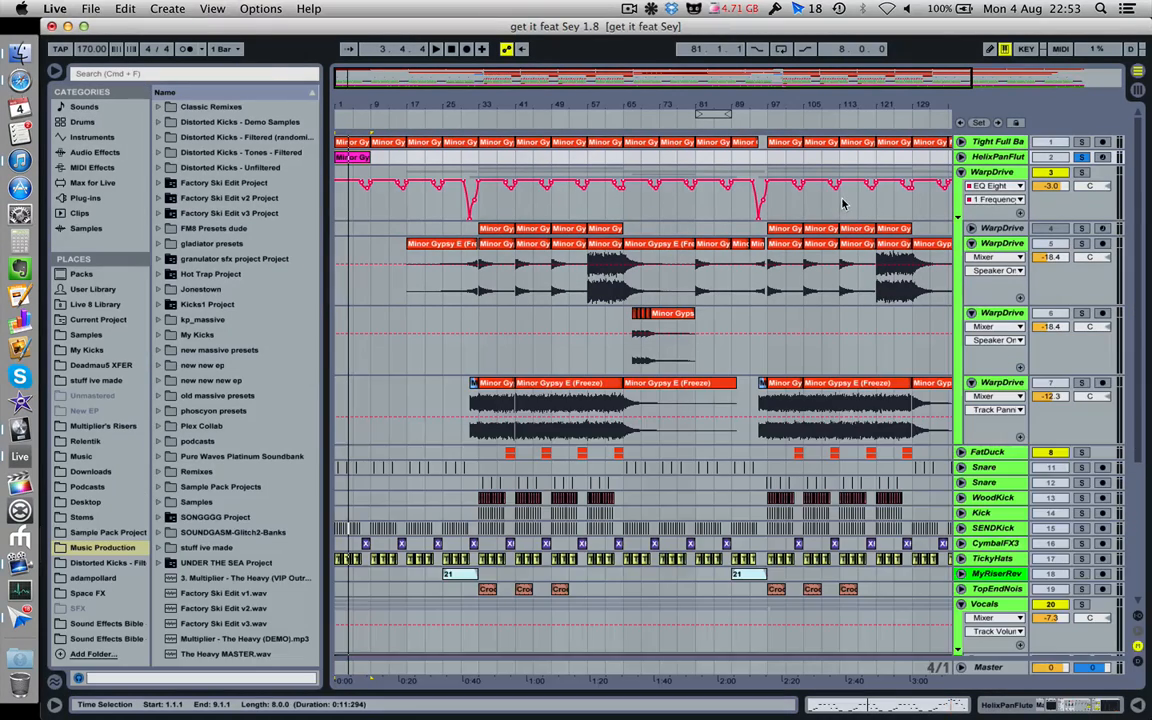
double_click(352, 101)
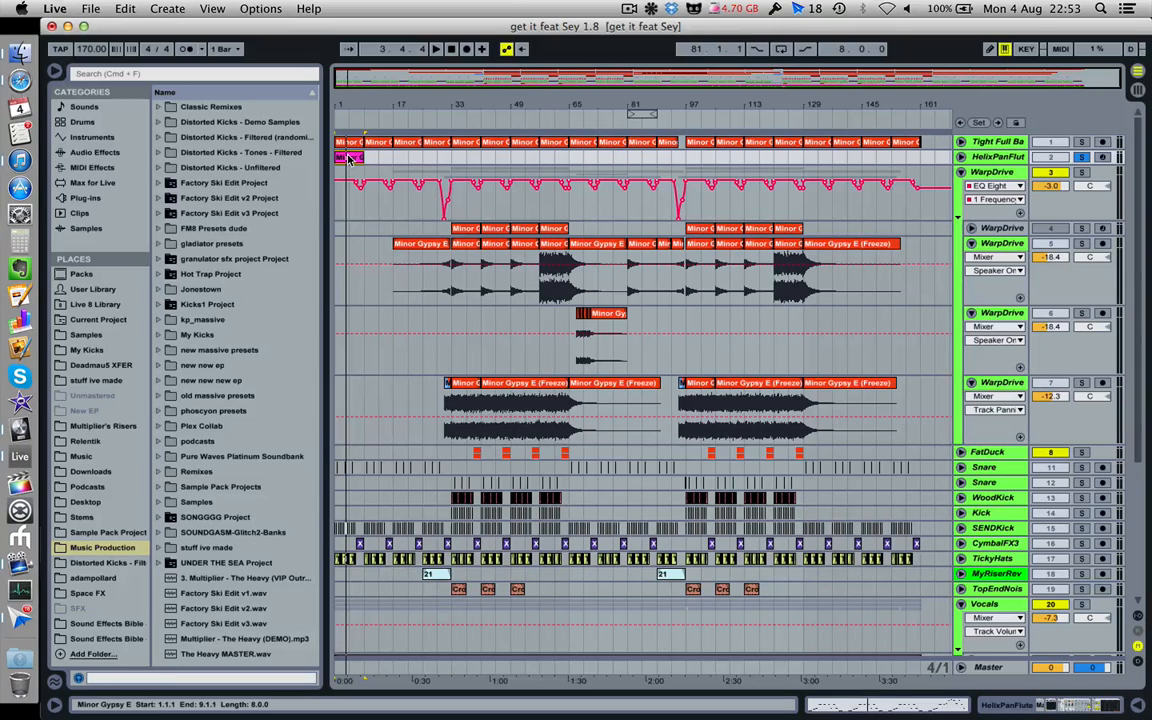
key("space")
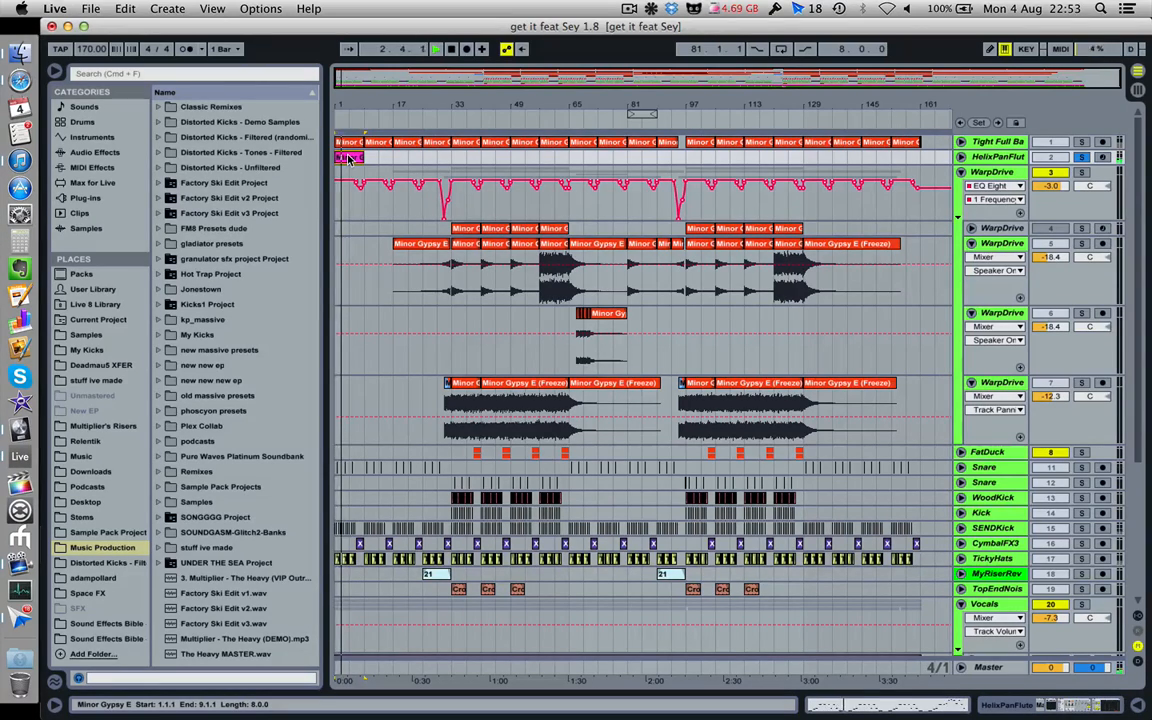
left_click(349, 159)
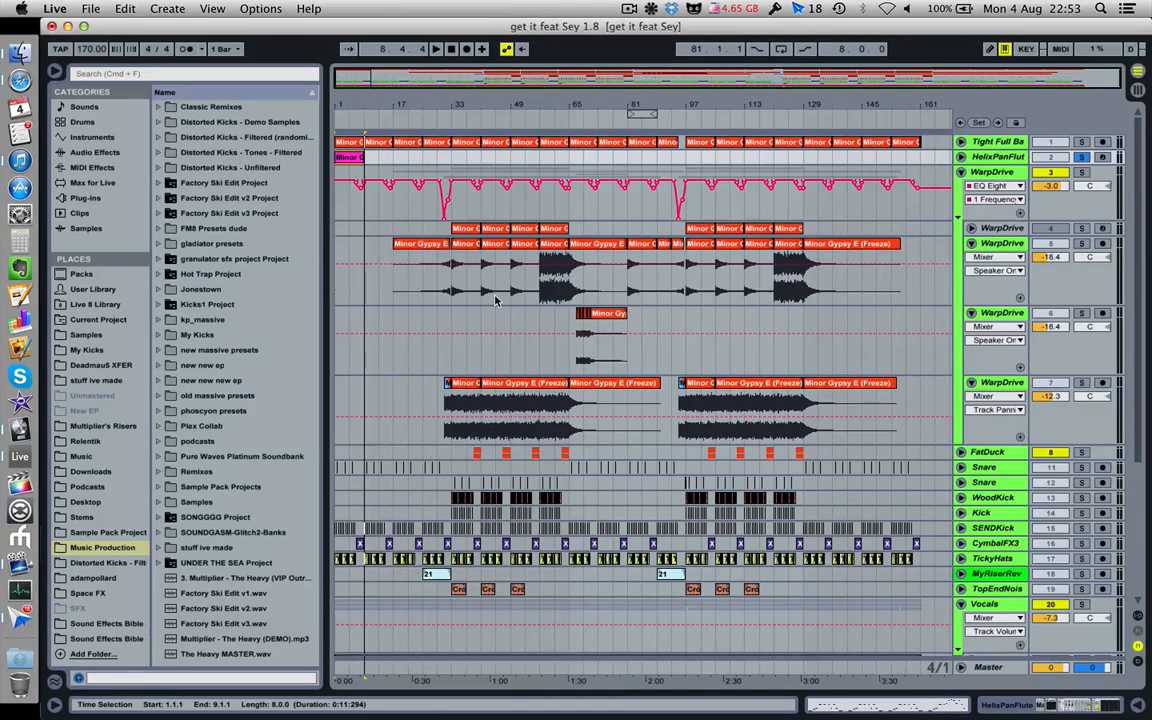
Select the first TopEndNoise clip at bar 33 and play it soloed, followed by the full mix
scroll(448, 290, "down", 4)
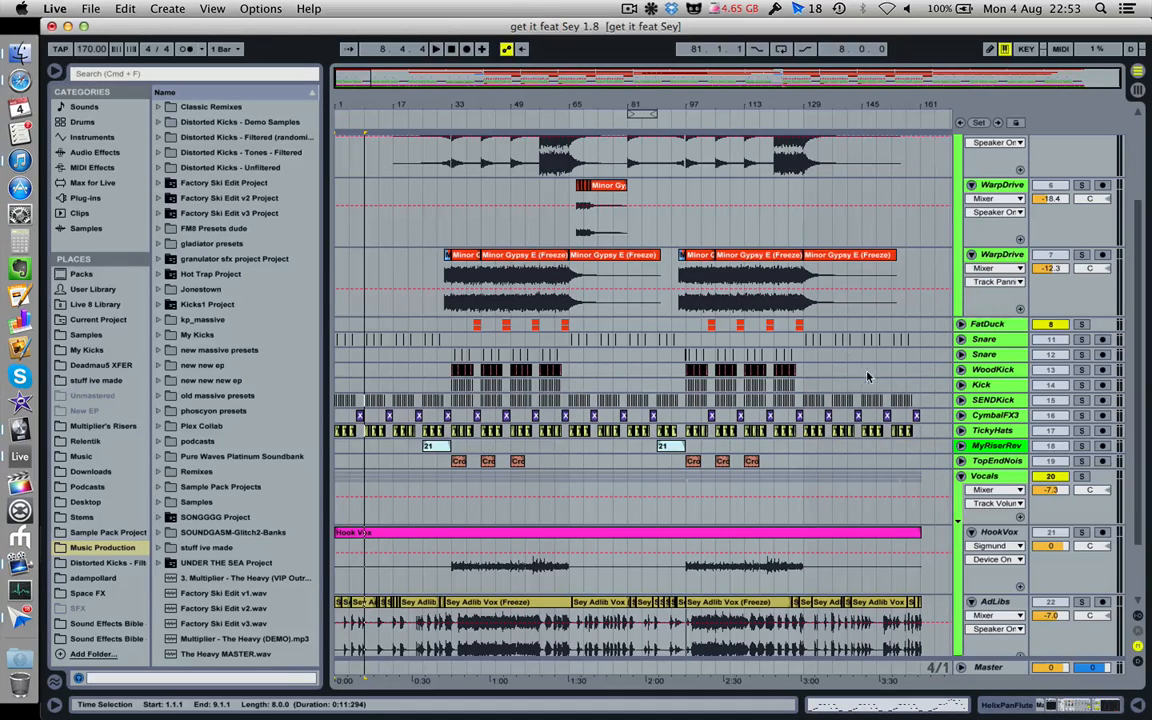
scroll(520, 390, "down", 2)
left_click(457, 386)
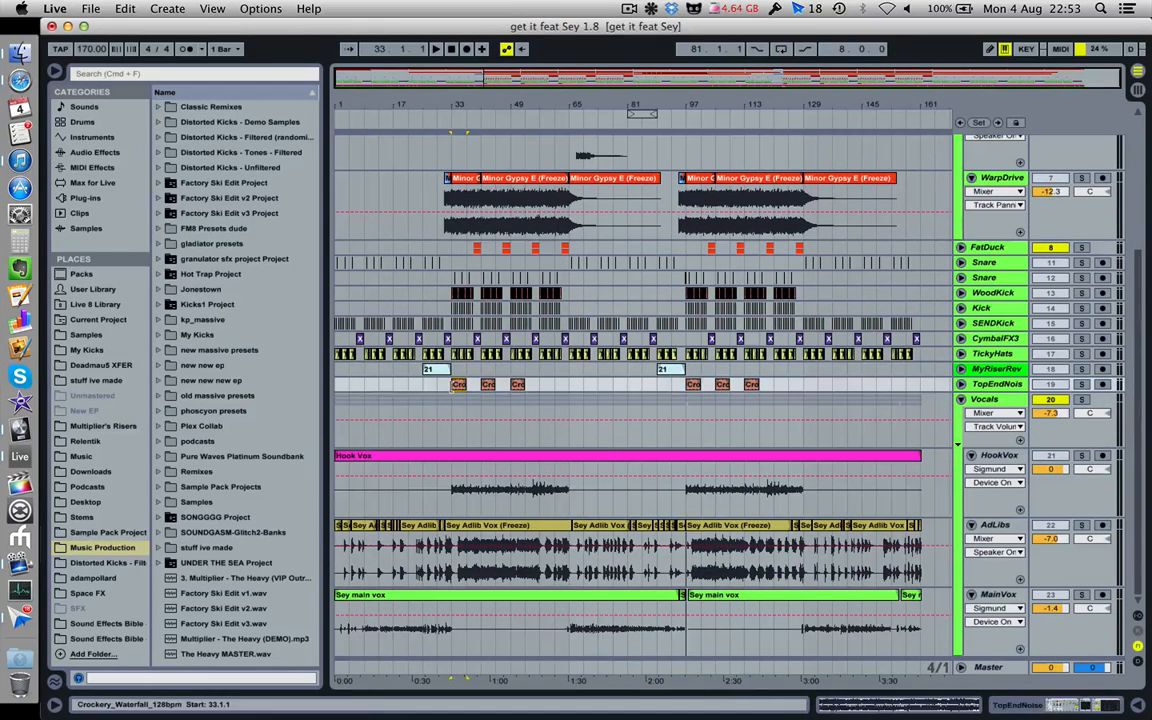
left_click(630, 9)
left_click(650, 58)
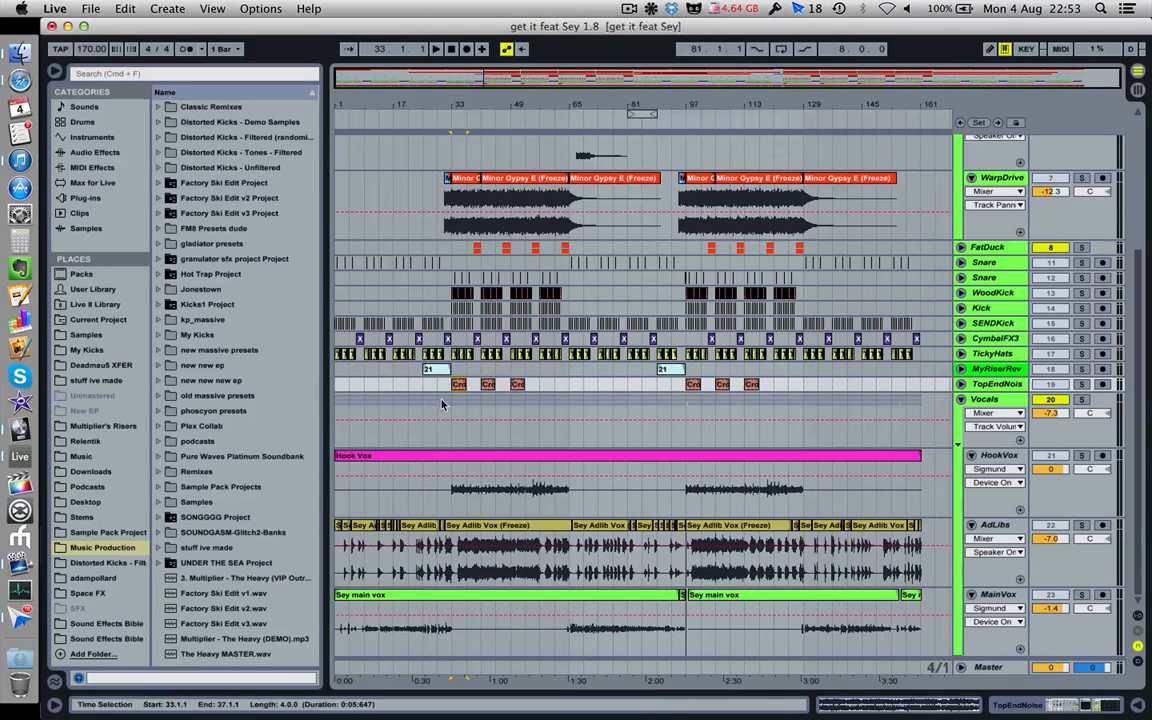
left_click(1080, 386)
key("space")
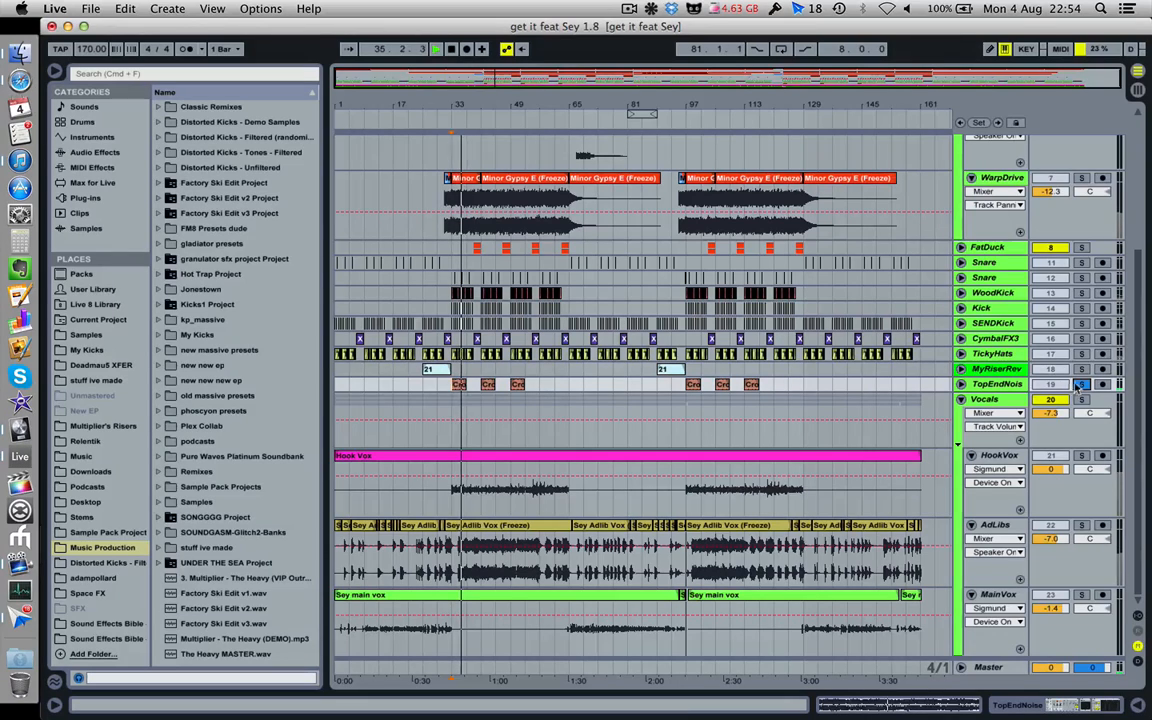
left_click(1080, 386)
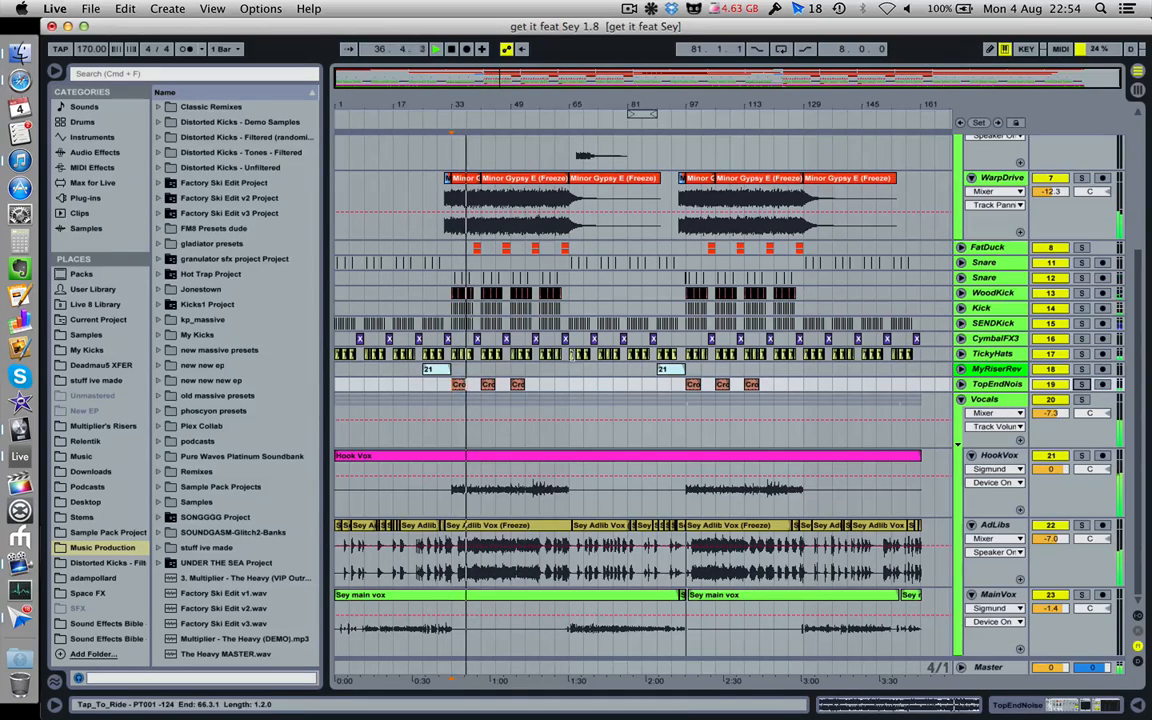
key("space")
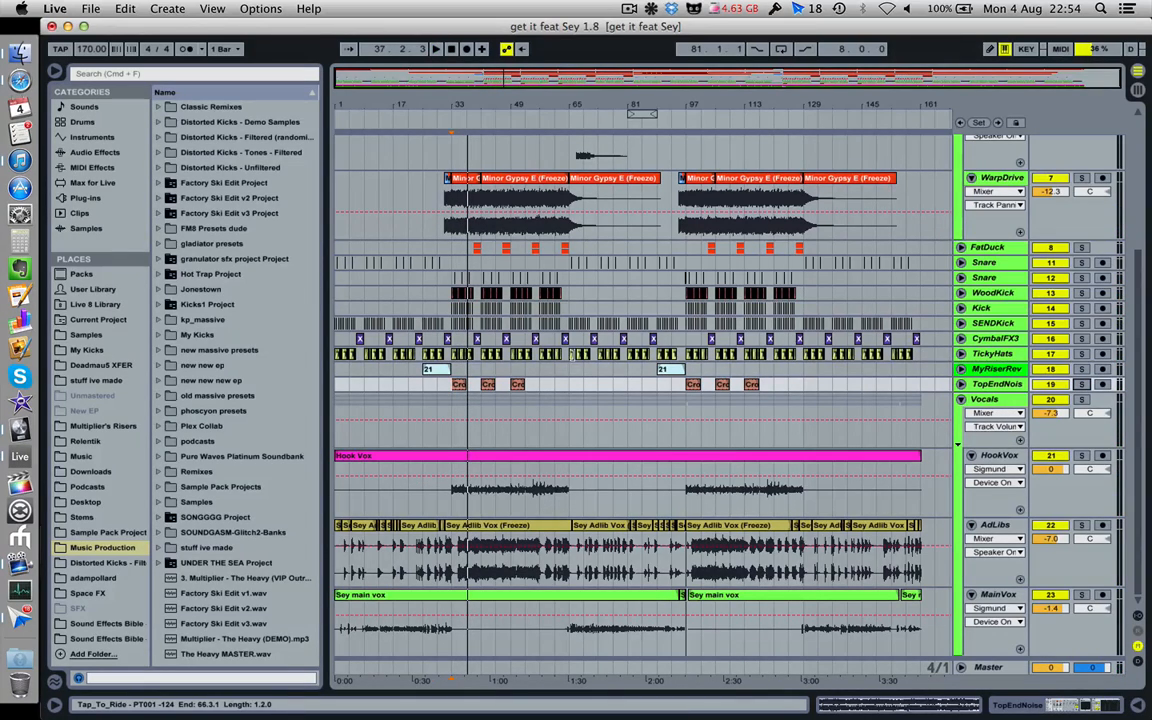
Unfold the TopEndNoise track and examine its EQ Eight, Toraverb and Spectrum devices while playing the soloed bar 33 clip
left_click(453, 387)
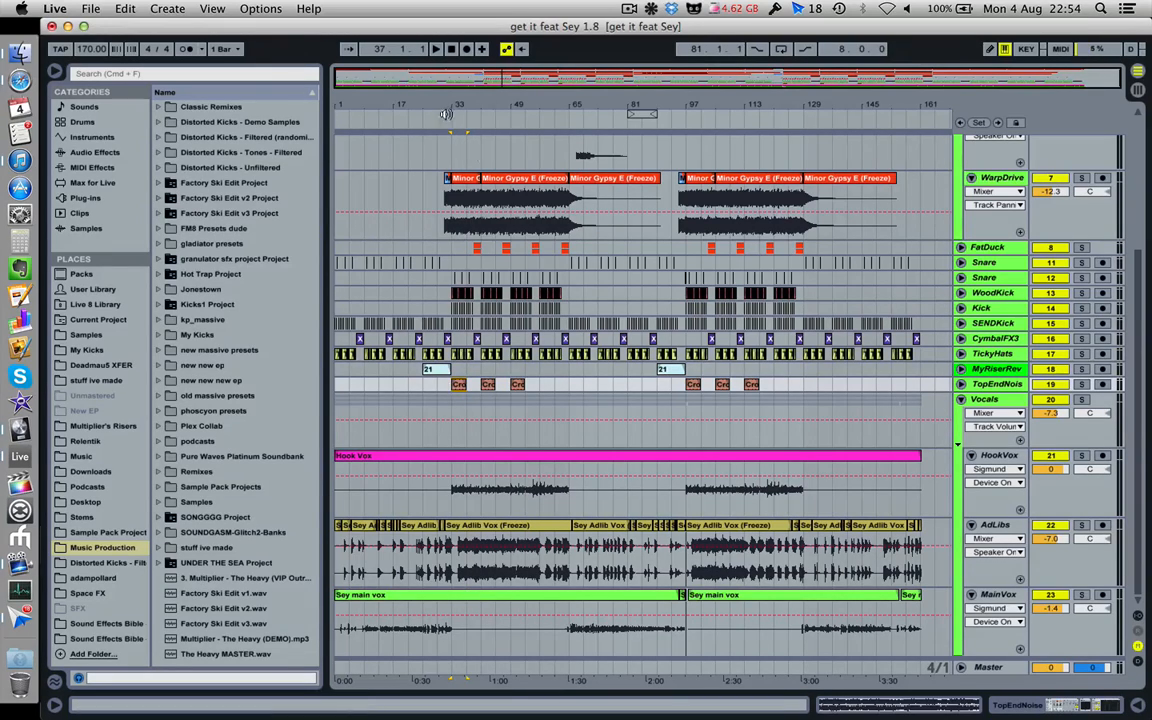
left_click_drag(445, 108, 445, 200)
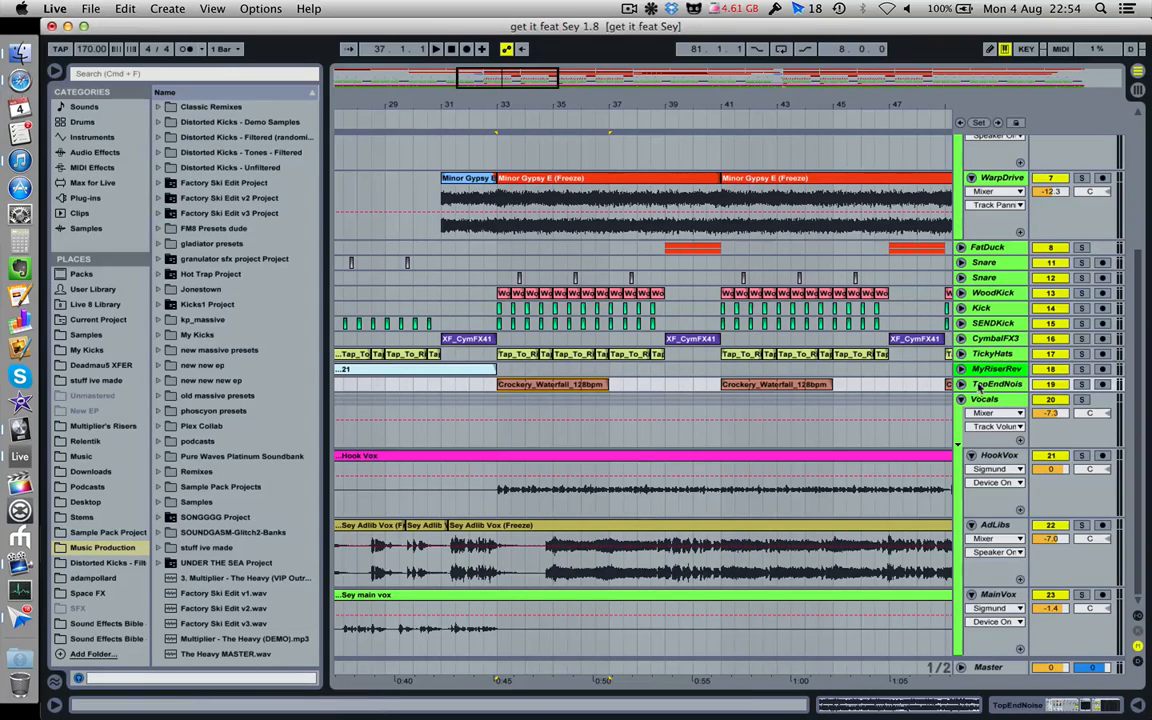
left_click(960, 384)
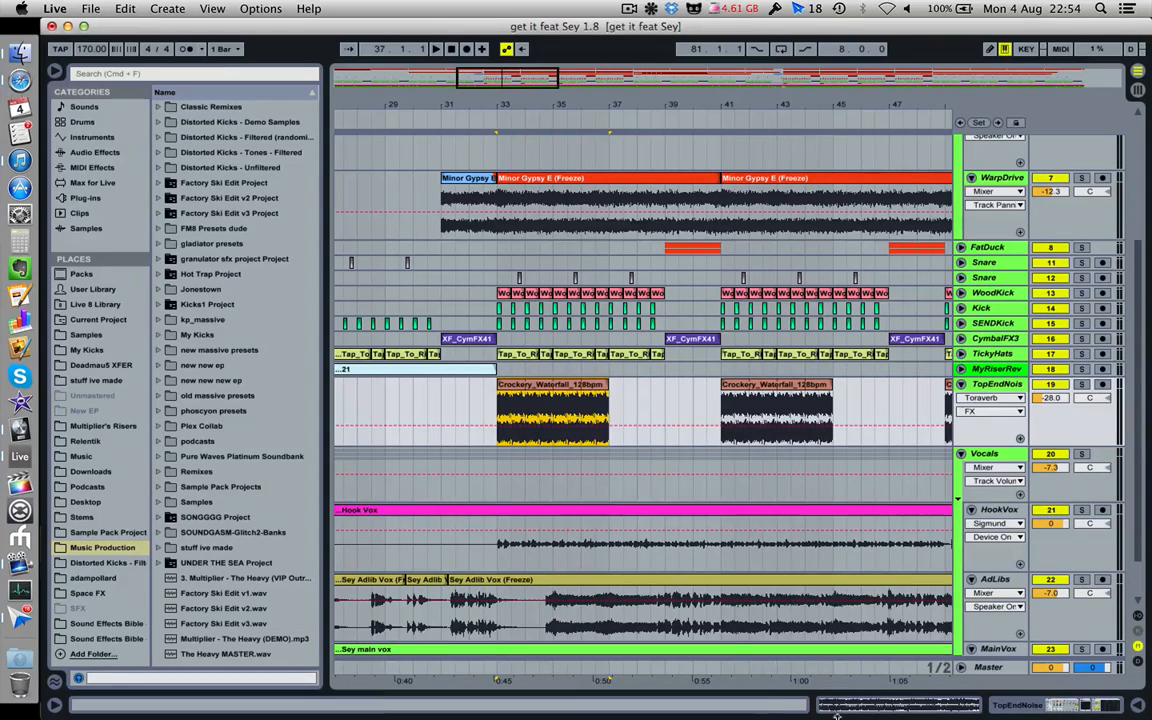
left_click(1021, 709)
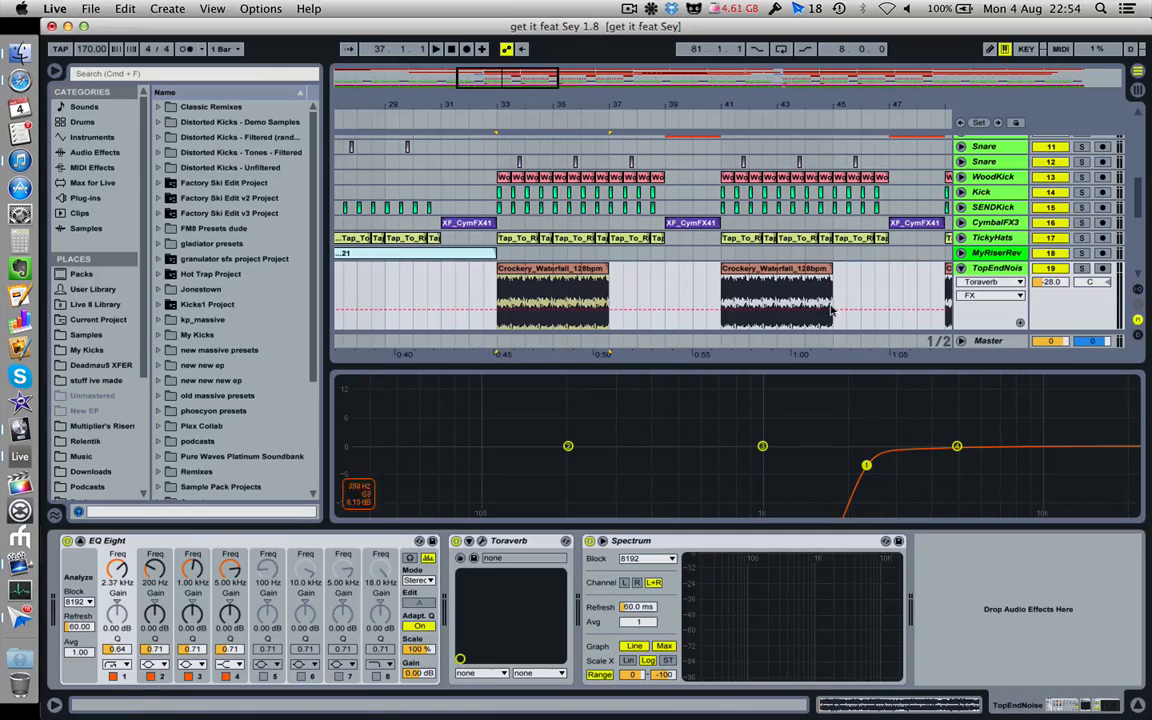
left_click(1081, 268)
key("space")
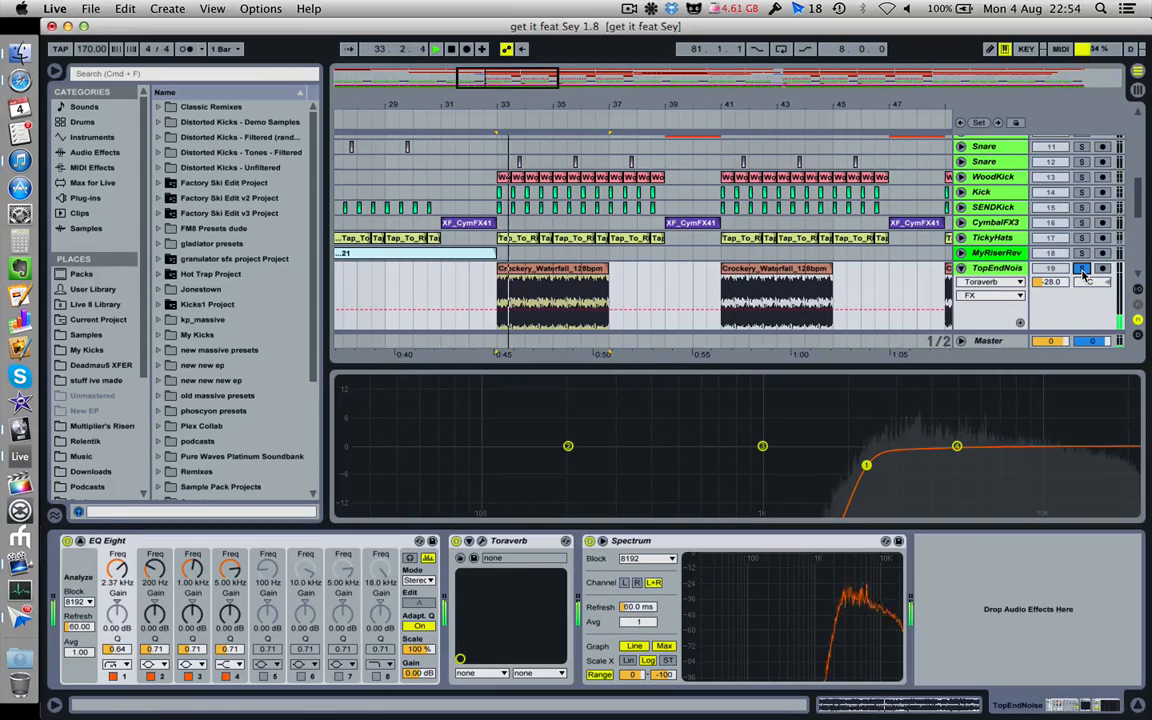
key("space")
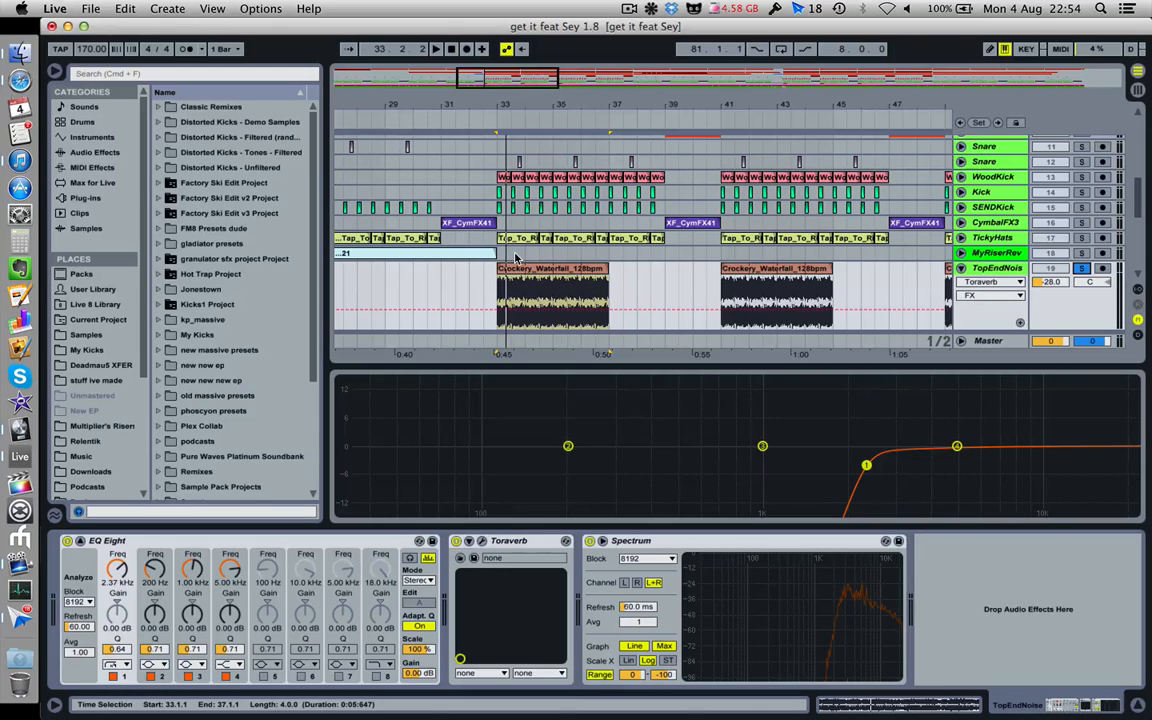
Hide the device view and replay TopEndNoise from bar 33, switching from solo to the full mix during playback
key("super+alt+l")
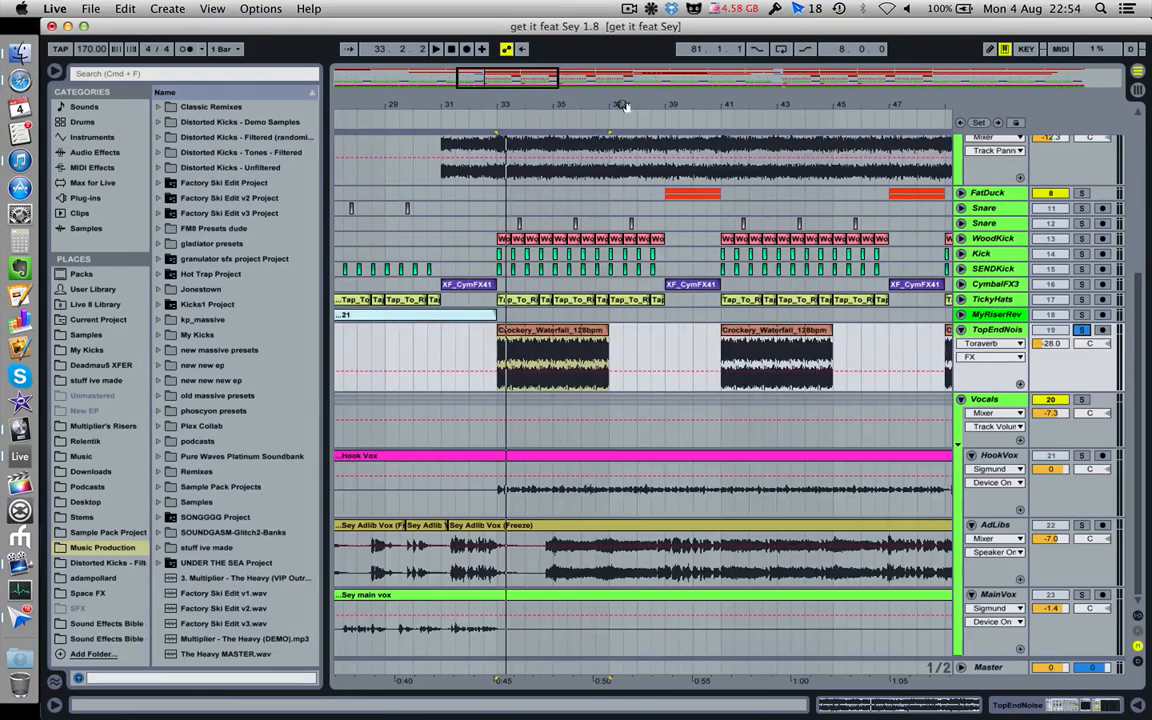
left_click_drag(623, 106, 623, 62)
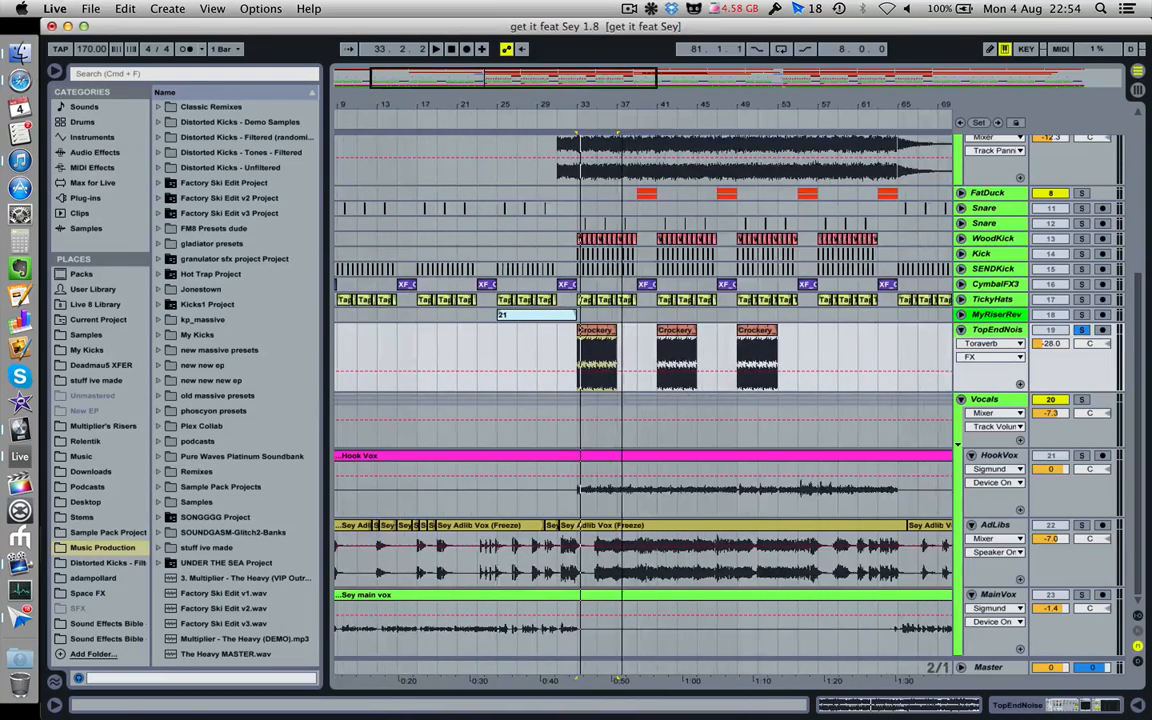
left_click(586, 349)
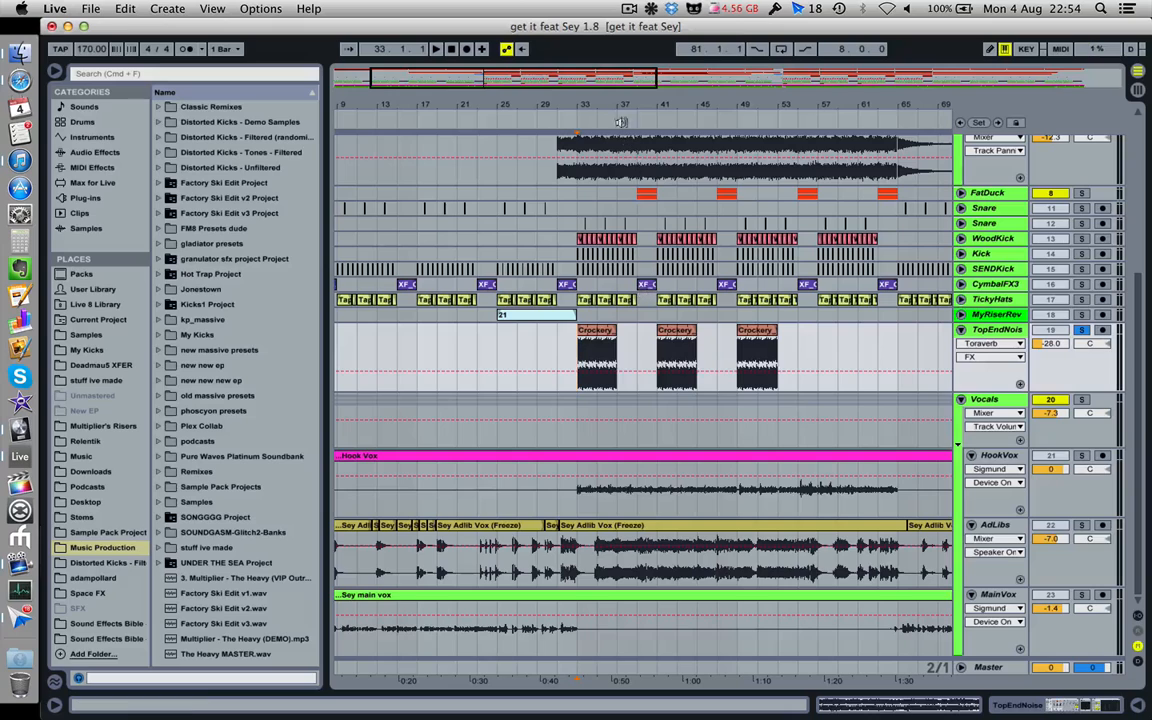
key("space")
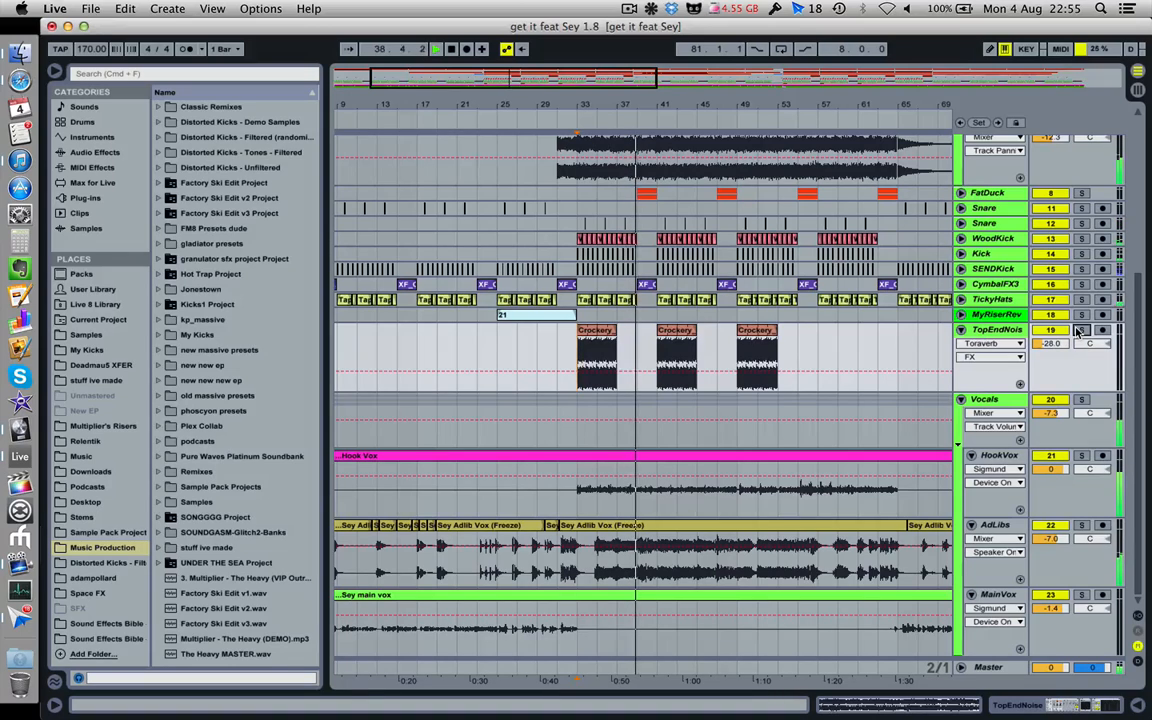
key("space")
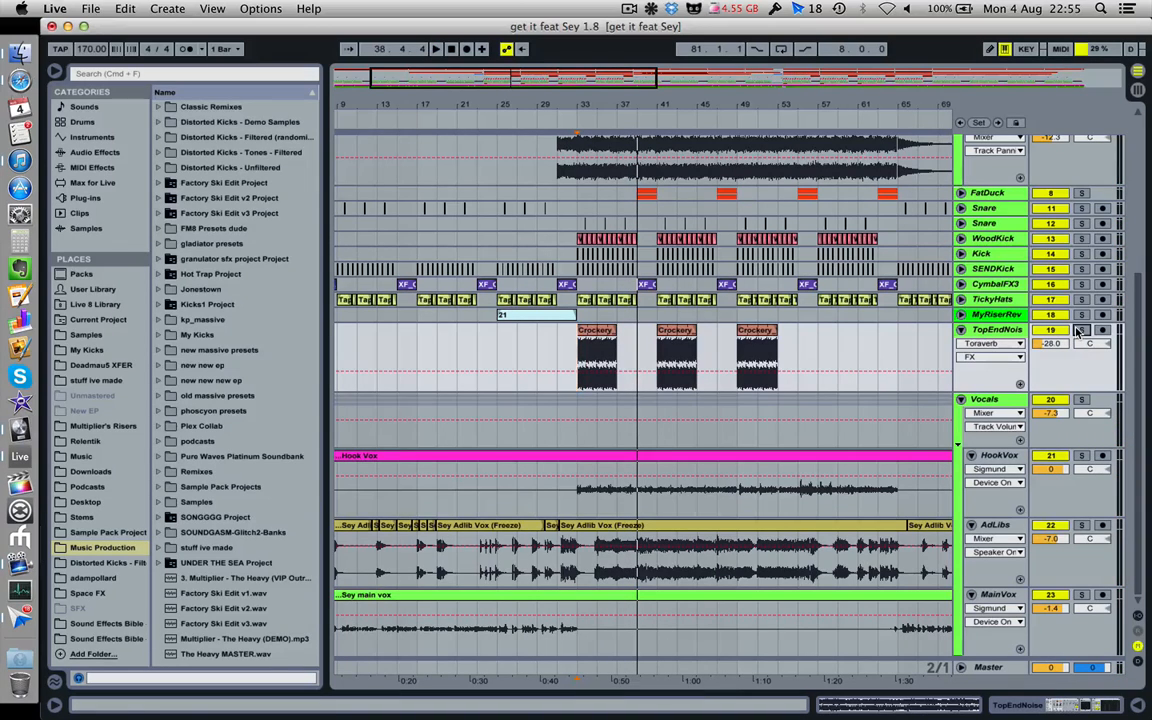
left_click_drag(838, 99, 838, 68)
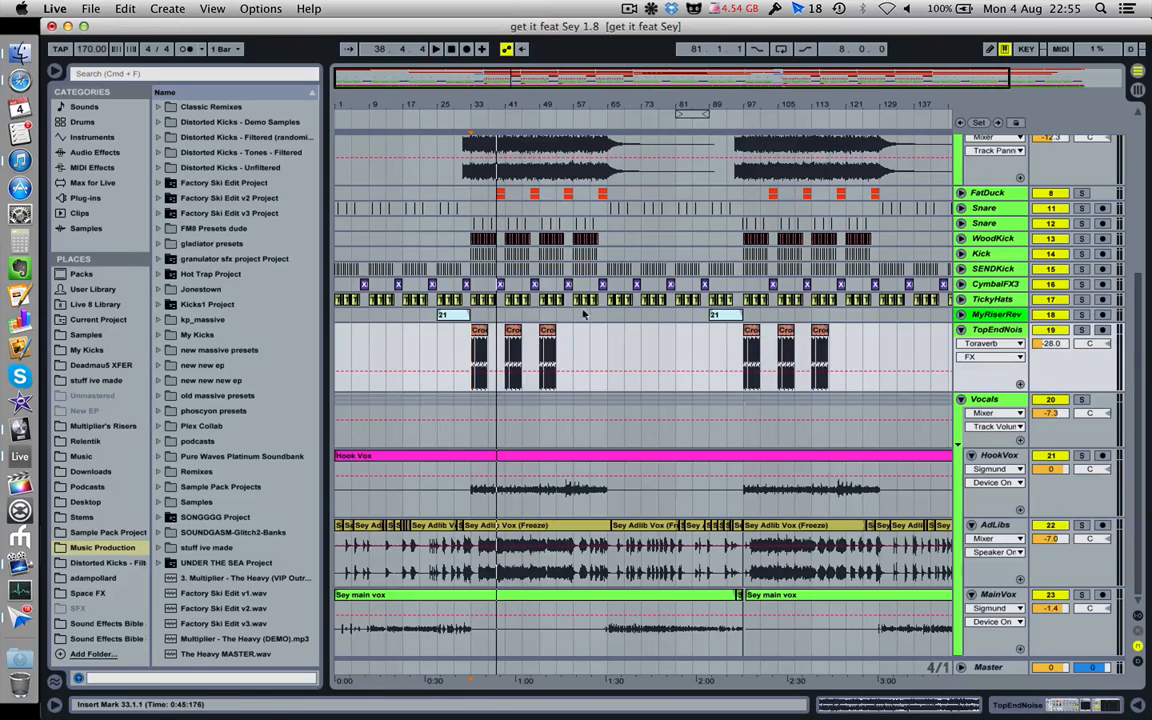
left_click(573, 340)
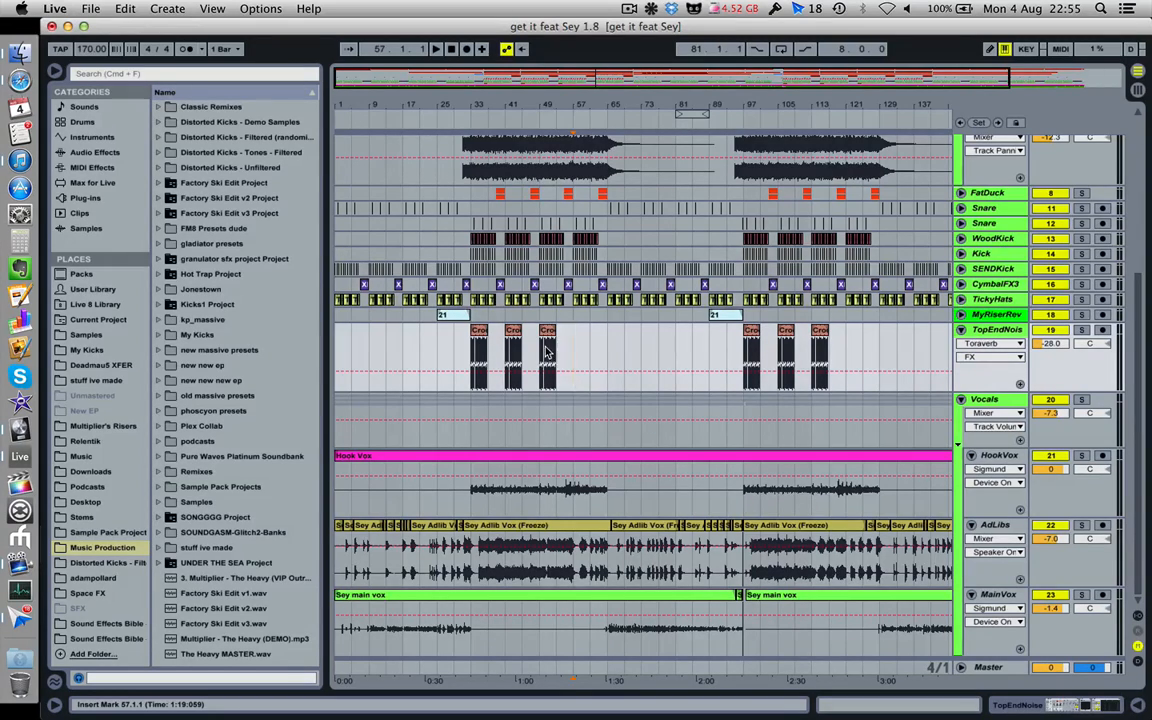
left_click(627, 8)
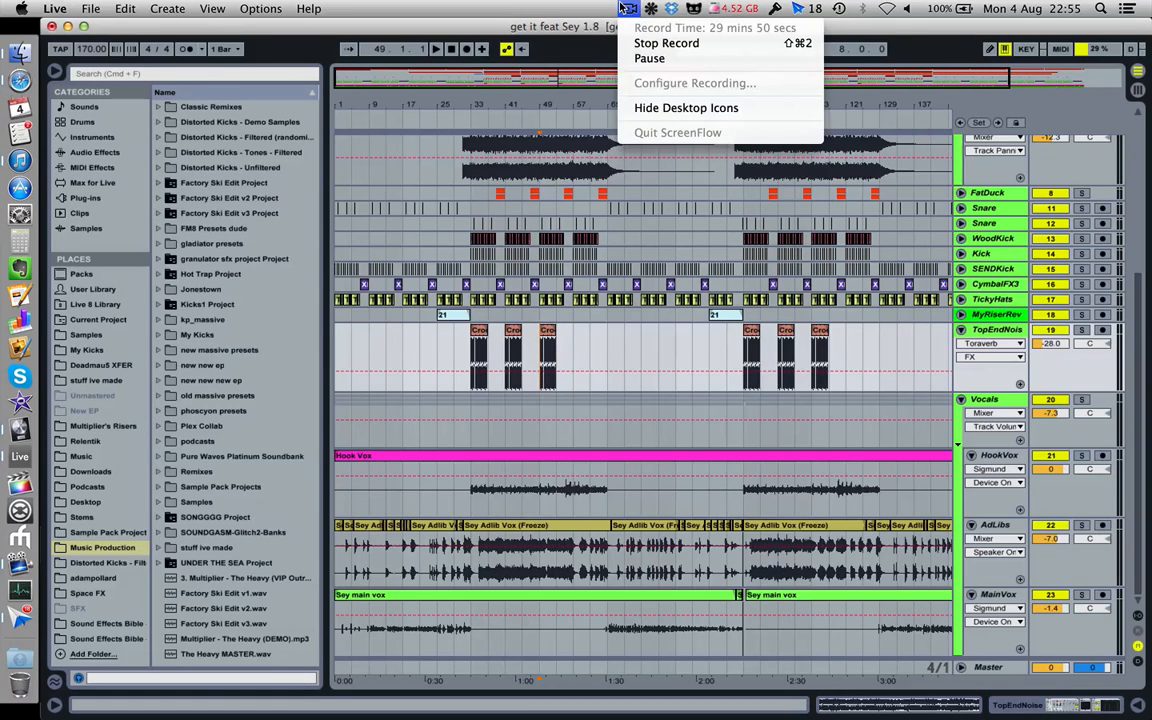
left_click(627, 8)
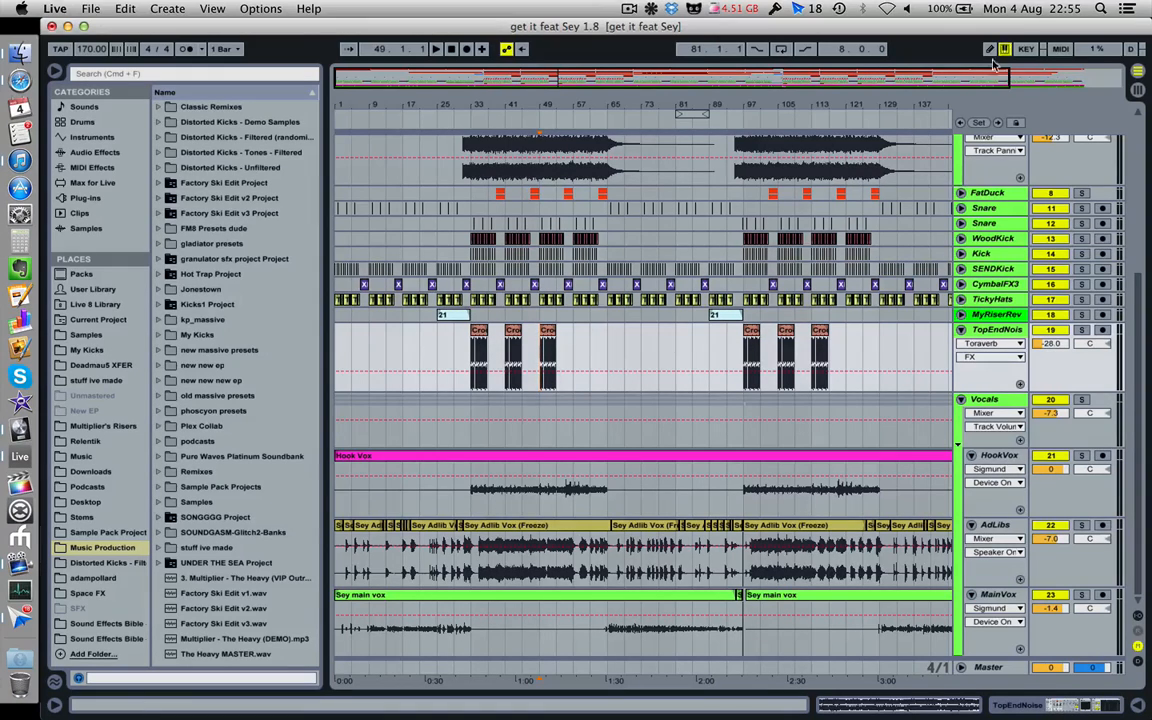
Fold the TopEndNoise track and the WarpDrive and Vocals groups to compact the arrangement
left_click_drag(914, 105, 831, 103)
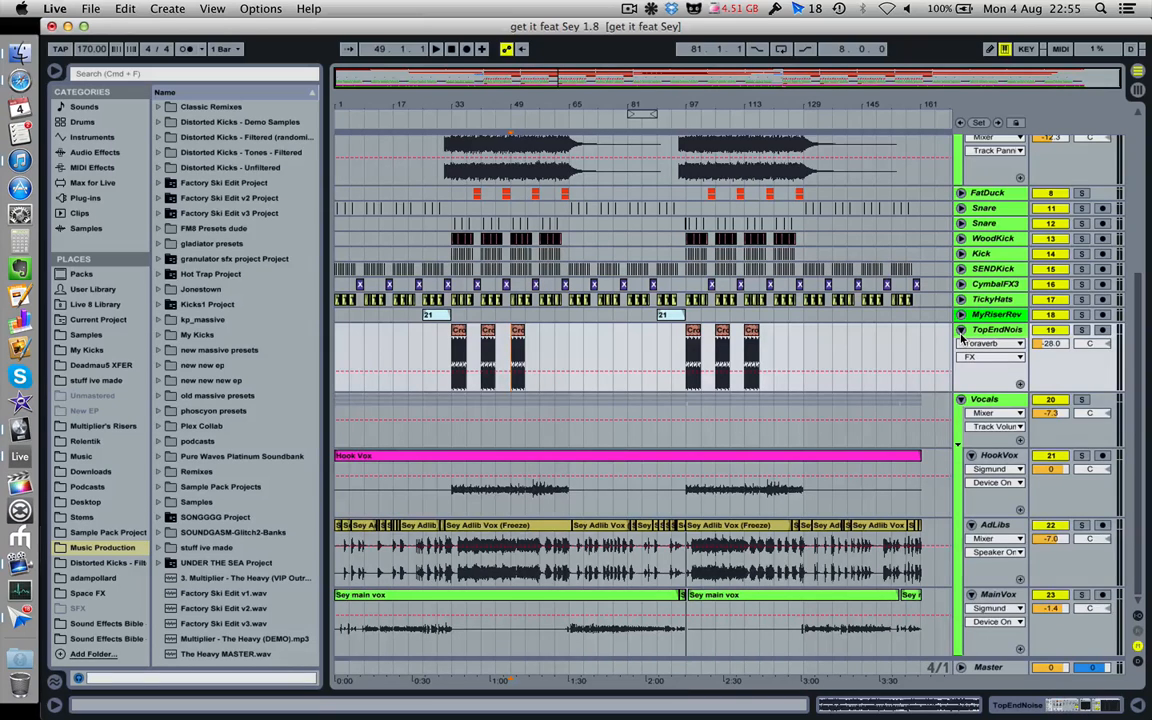
left_click(961, 338)
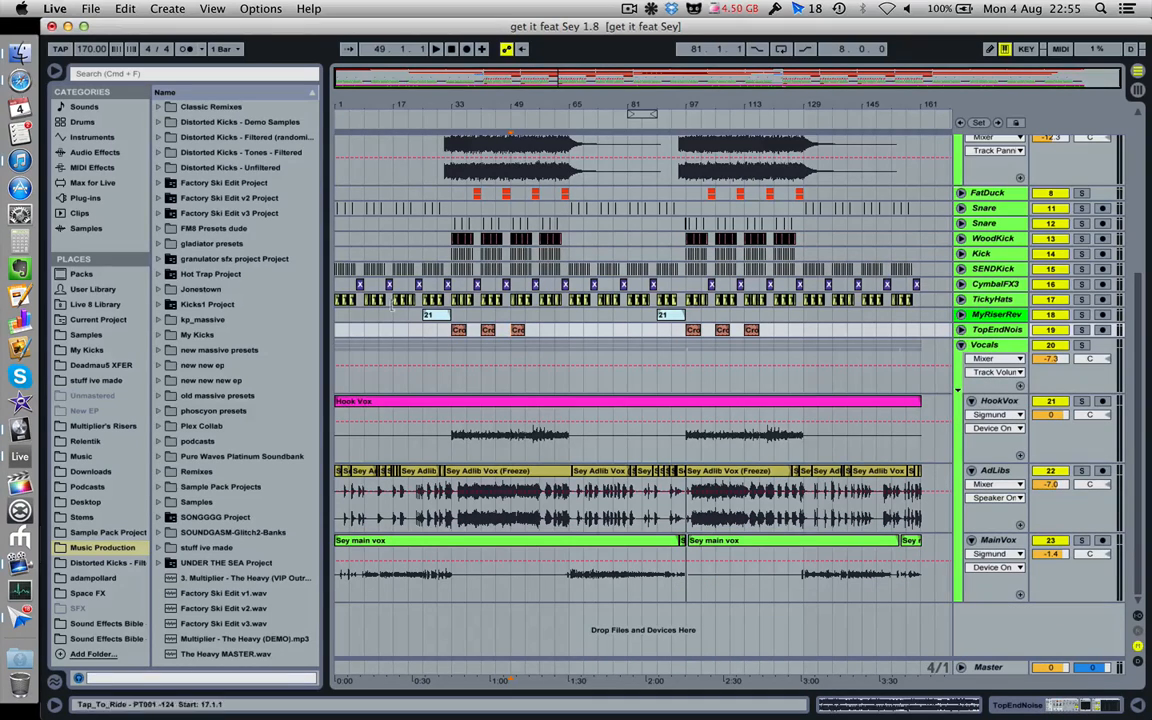
scroll(960, 342, "up", 5)
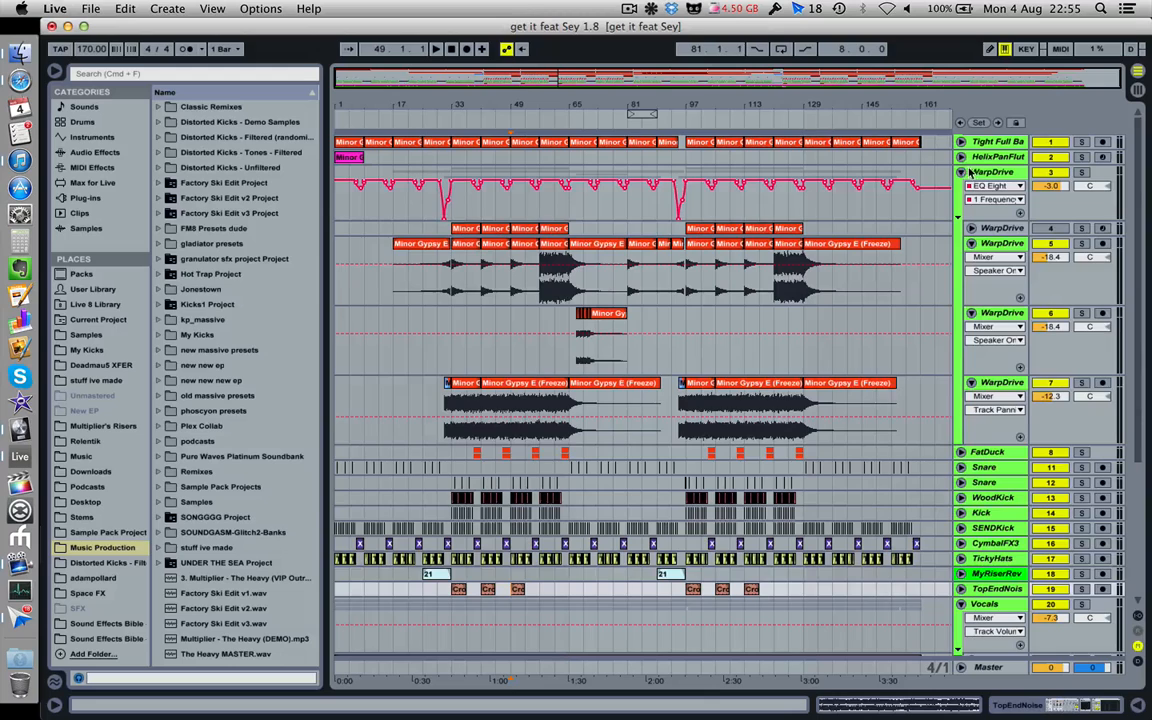
left_click(960, 172)
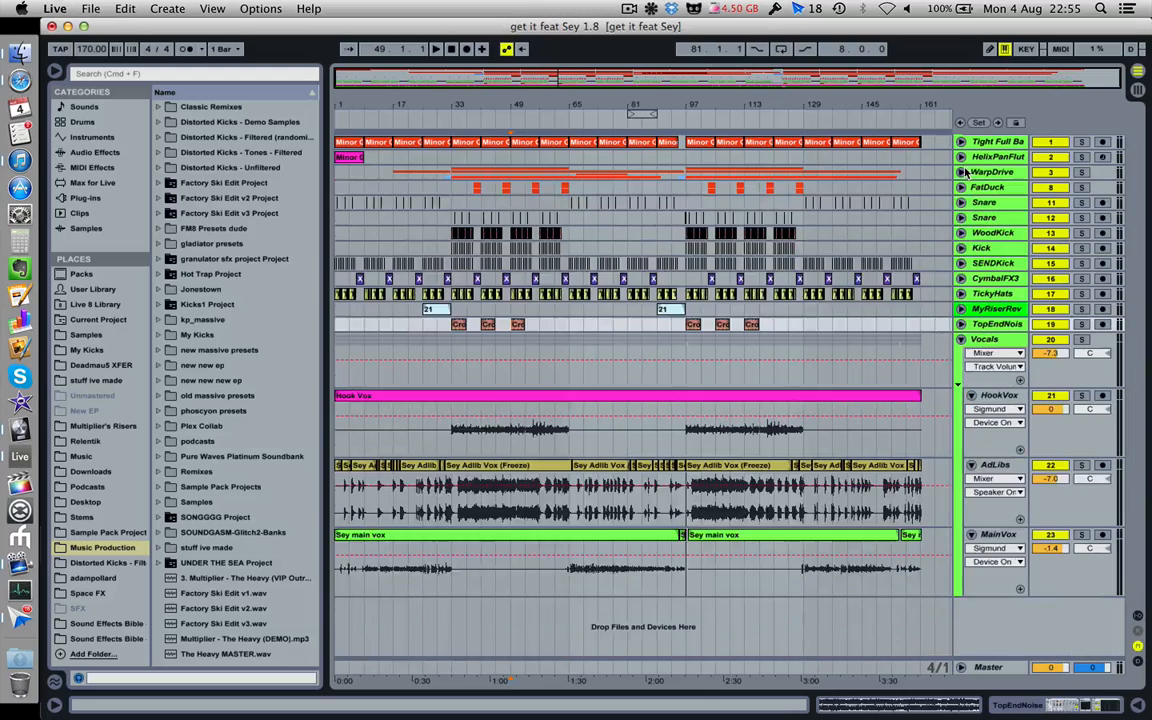
left_click(961, 340)
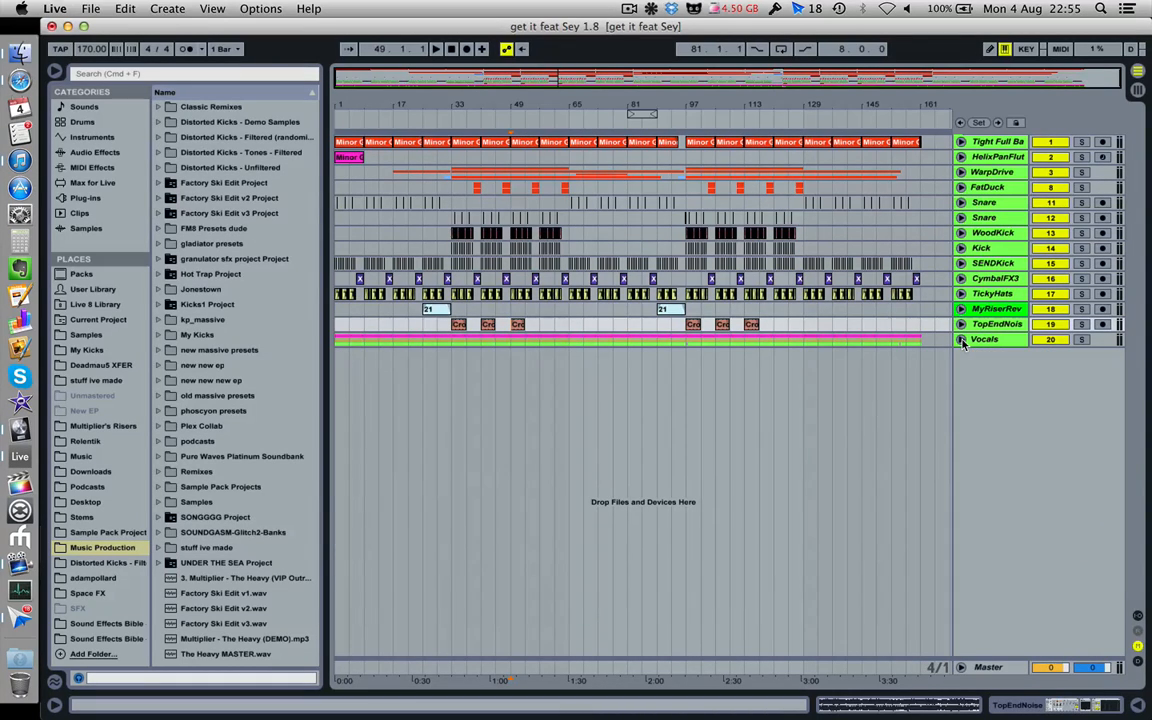
Unfold the bass track, examine its waveform closely around bar 38 and across the whole song, and fold it again
left_click(960, 142)
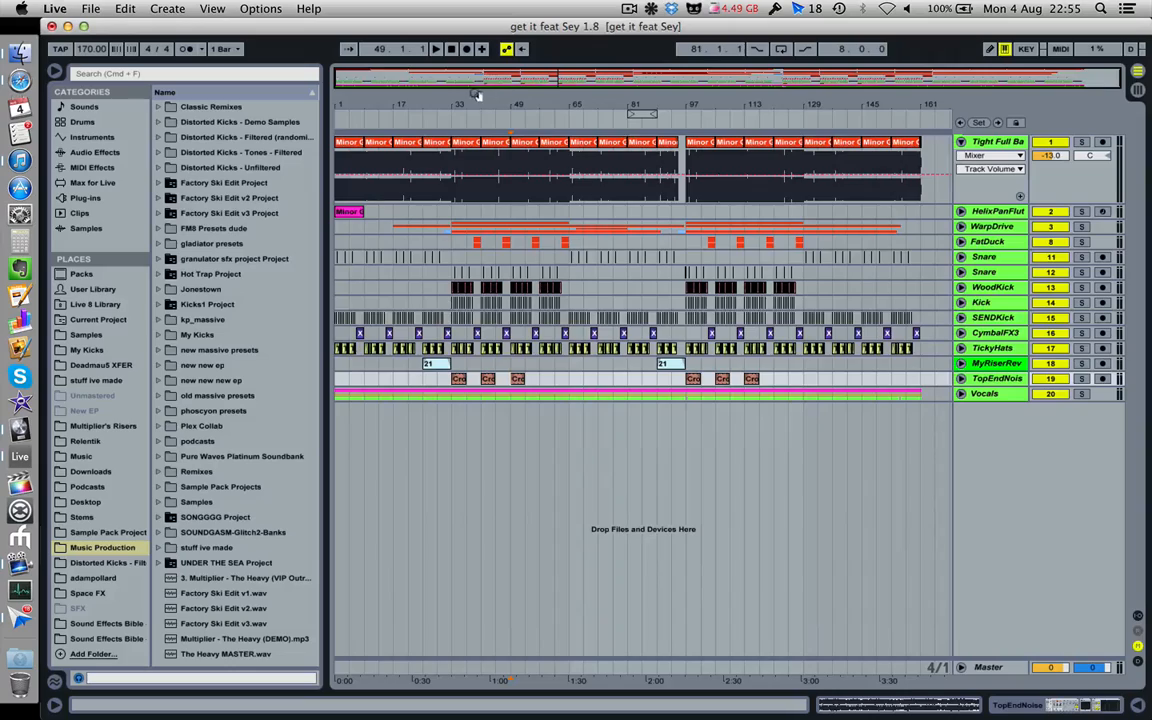
left_click_drag(478, 95, 447, 192)
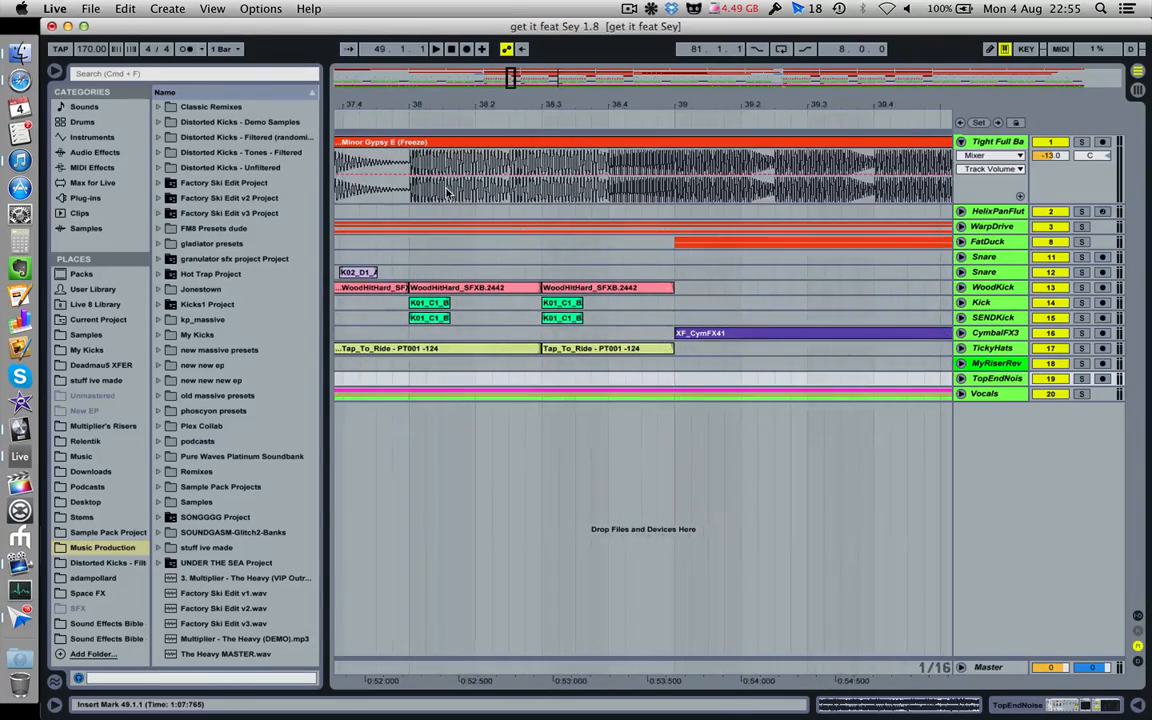
left_click_drag(649, 104, 543, 100)
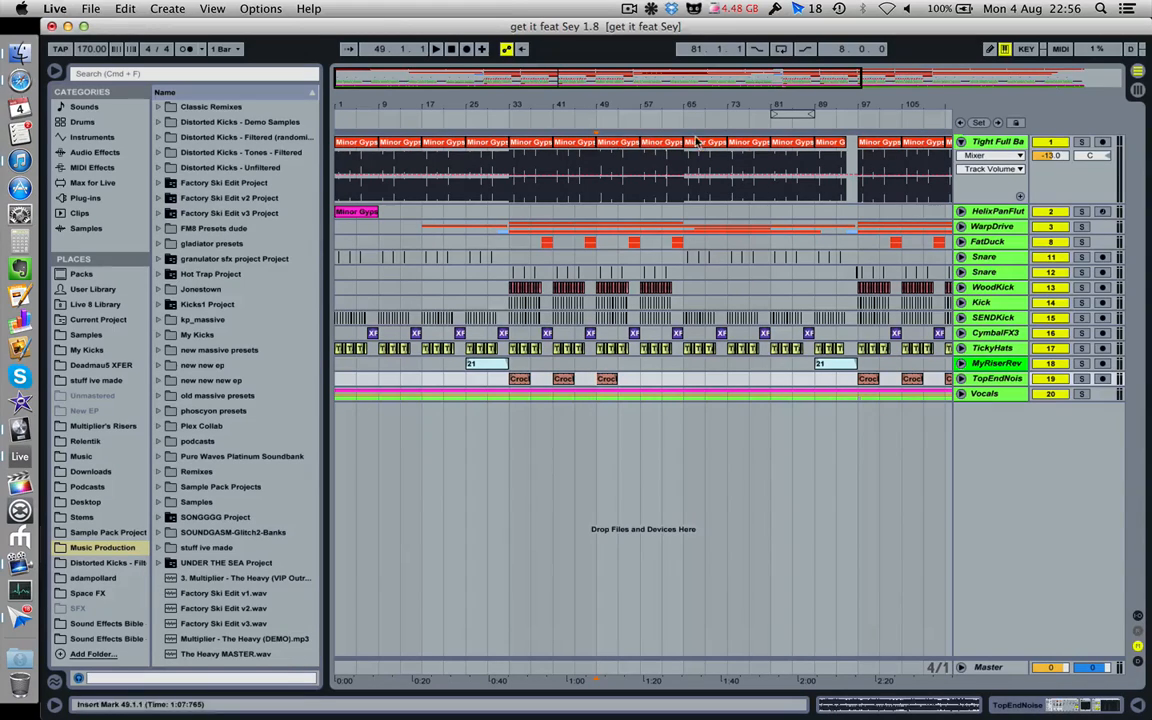
left_click_drag(690, 98, 573, 97)
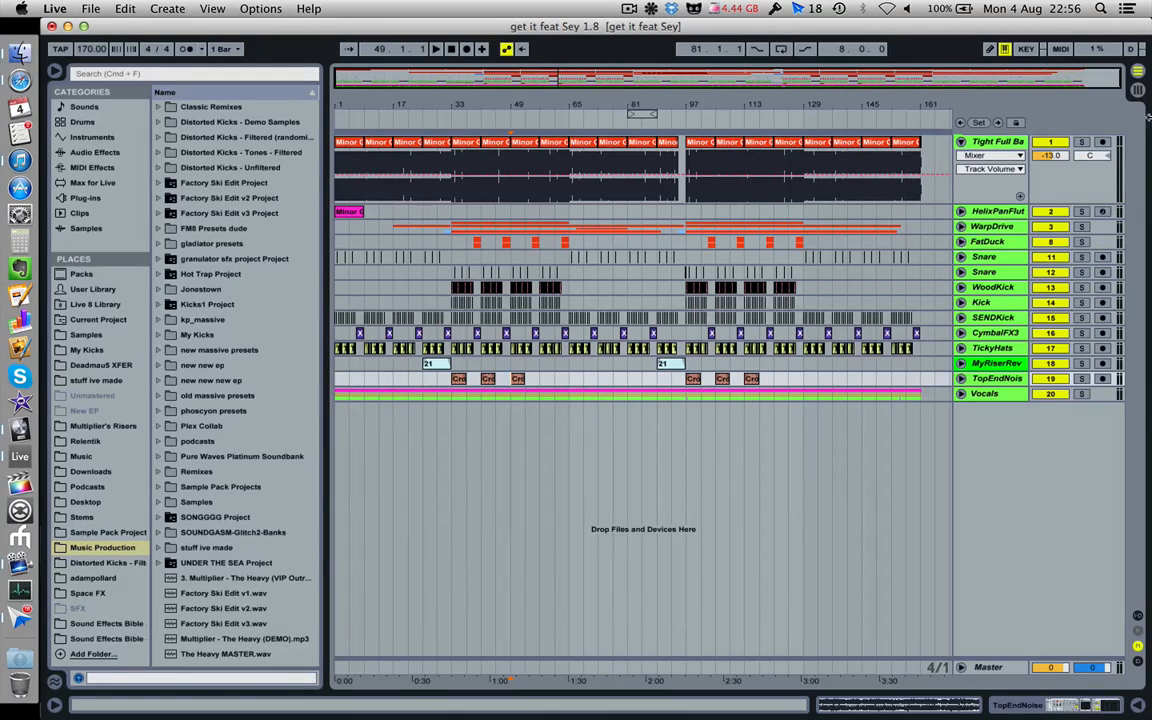
left_click(960, 144)
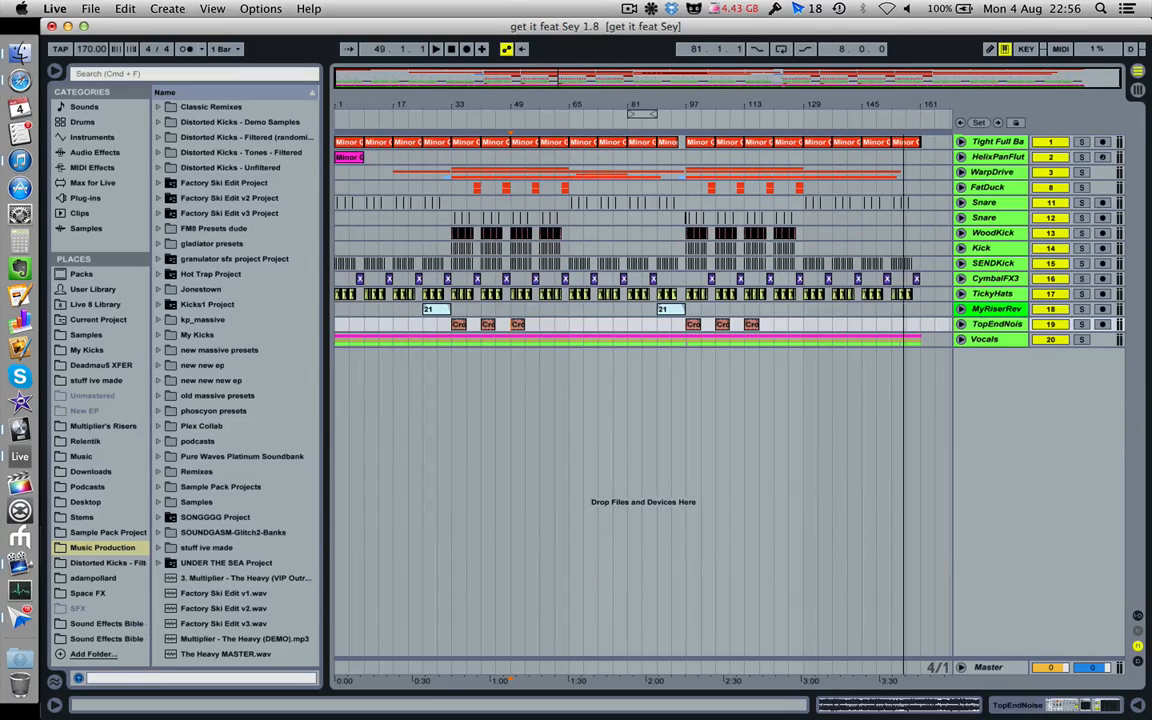
Unfold the Vocals group, look at the vocal clips at the song's ending around bar 161, and solo the AdLibs track
left_click(568, 224)
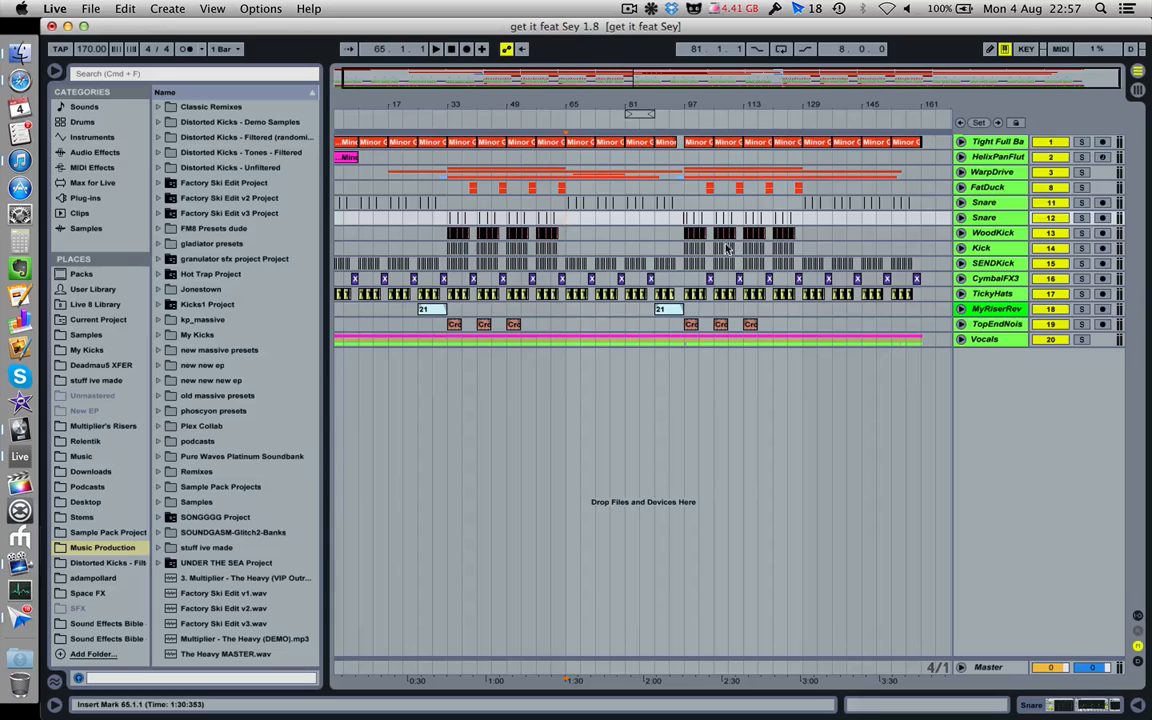
left_click(1081, 340)
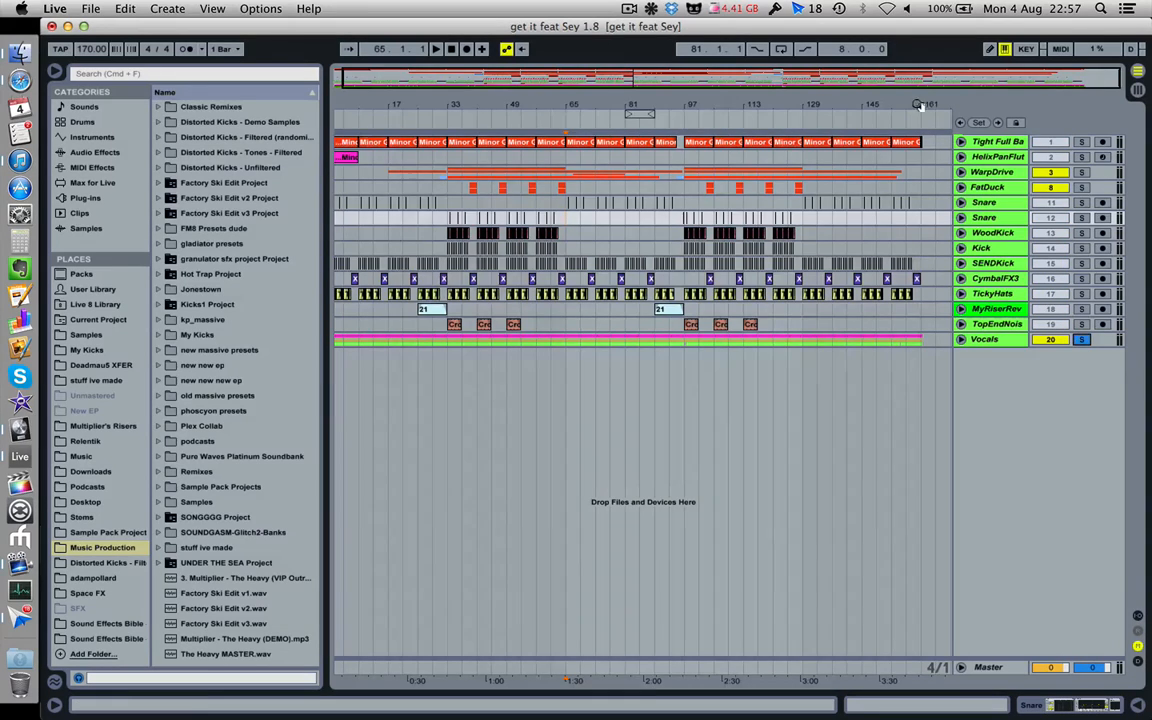
left_click_drag(919, 105, 921, 220)
left_click(961, 340)
scroll(932, 351, "right", 5)
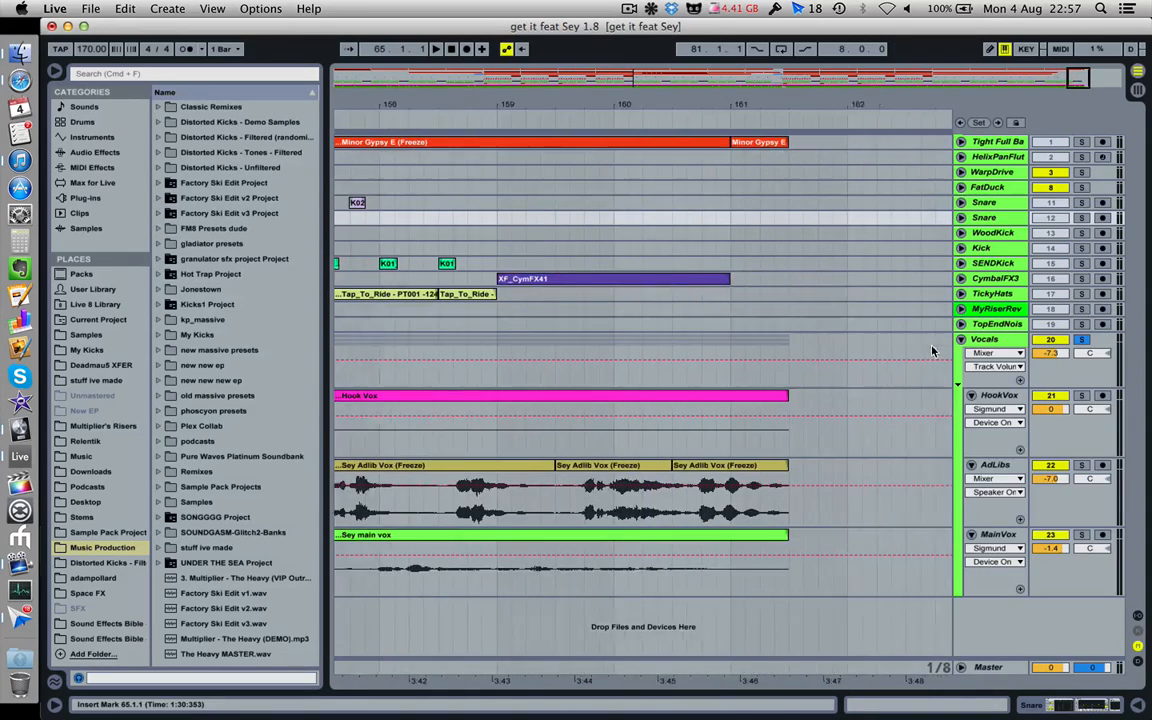
scroll(932, 351, "right", 1)
left_click(1081, 466)
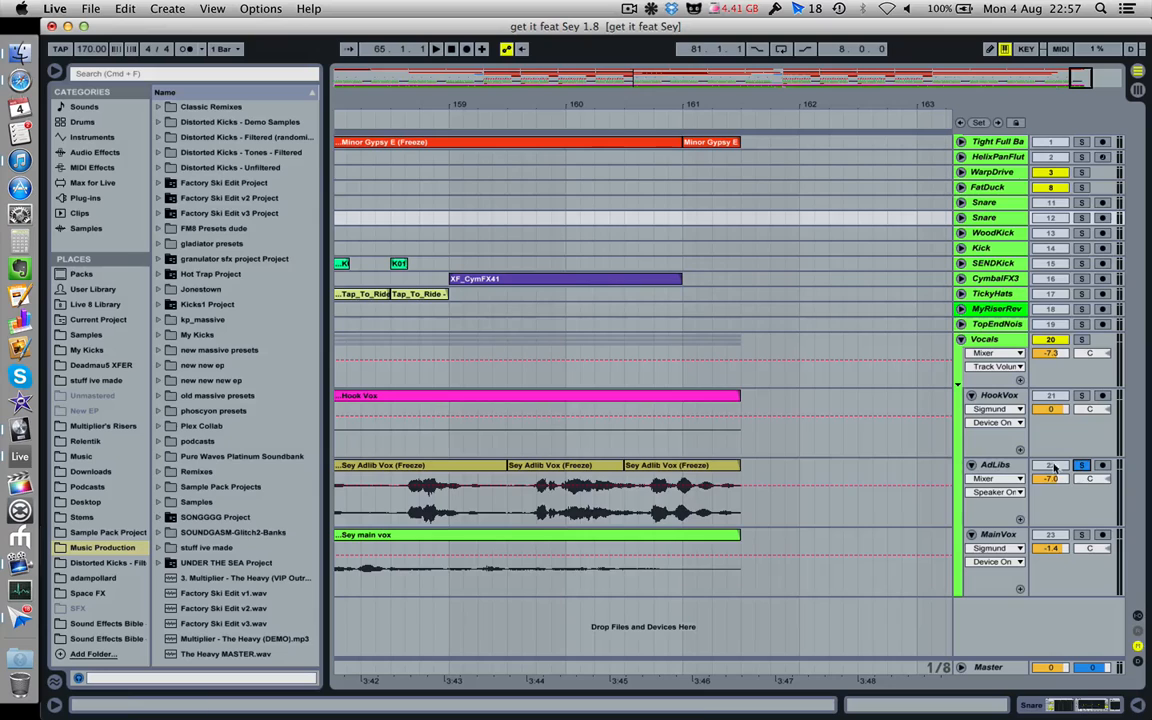
Audition the soloed AdLibs track at the song's ending, playing from 158.3.1 and again from 157.2.1 until the vocals end
left_click(396, 514)
key("space")
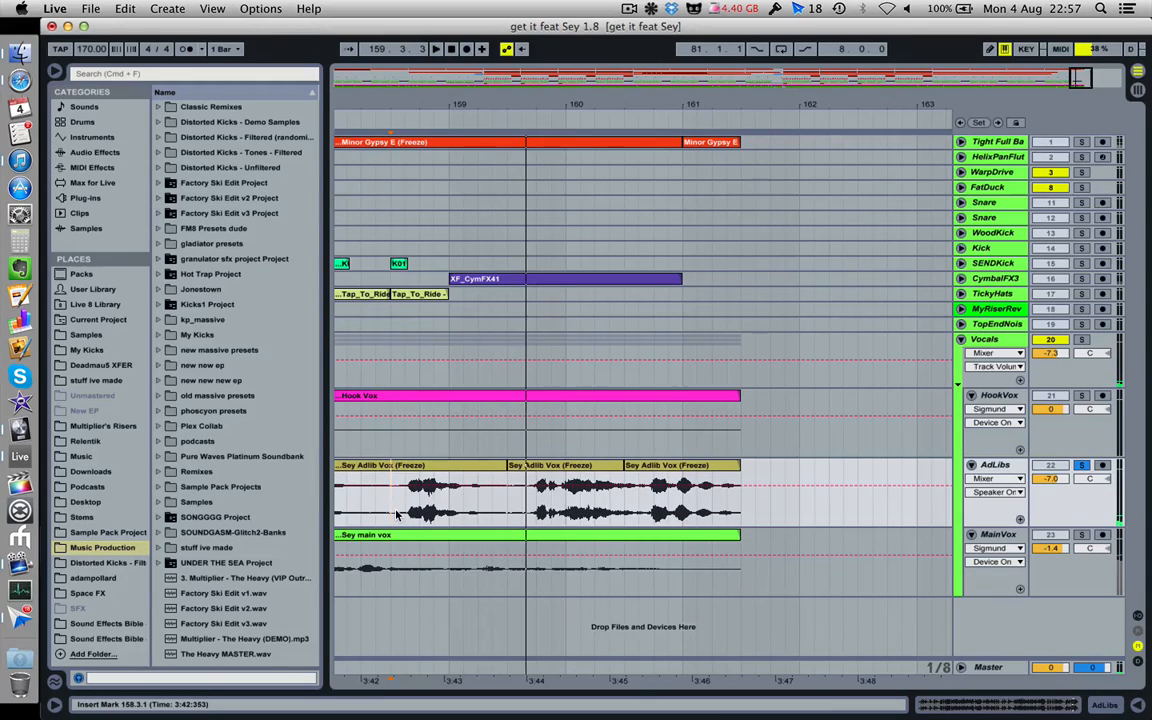
key("space")
key("space")
scroll(397, 514, "left", 3)
left_click(404, 505)
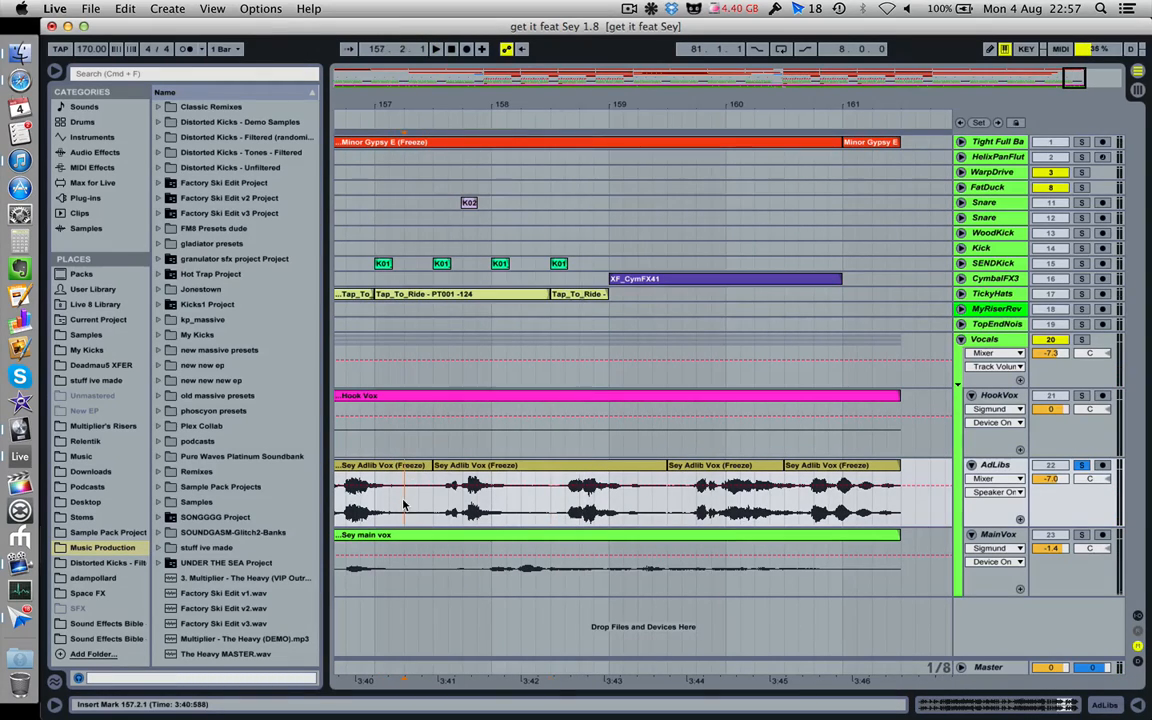
key("space")
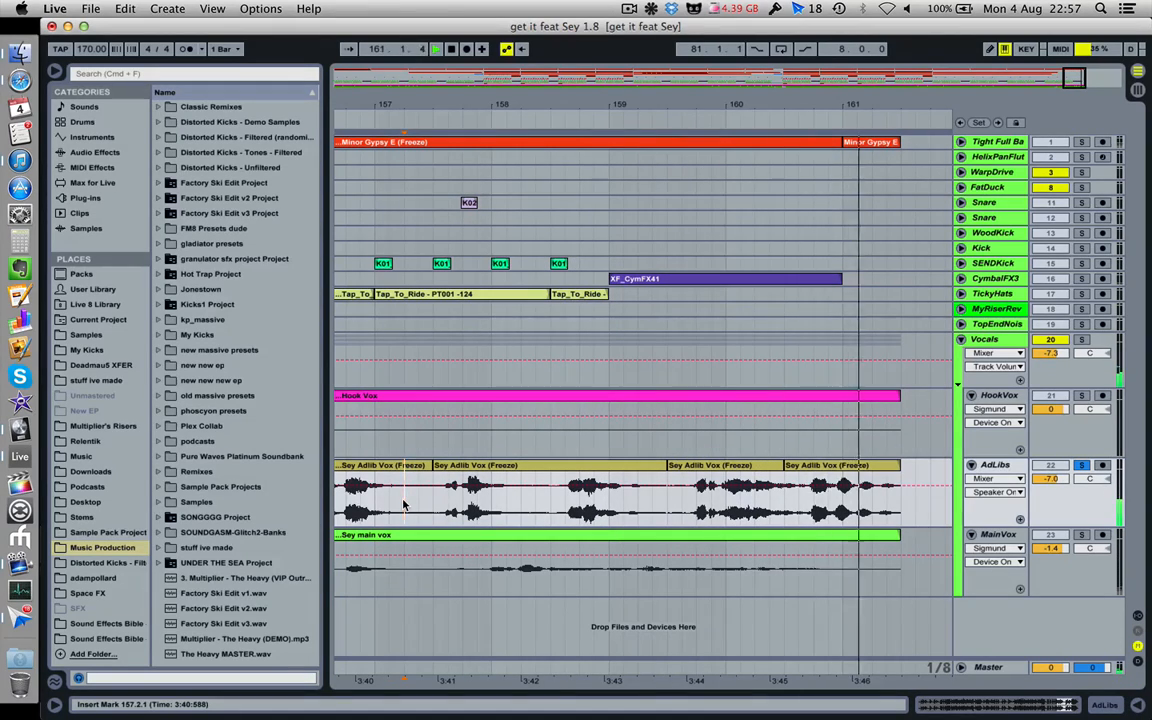
key("space")
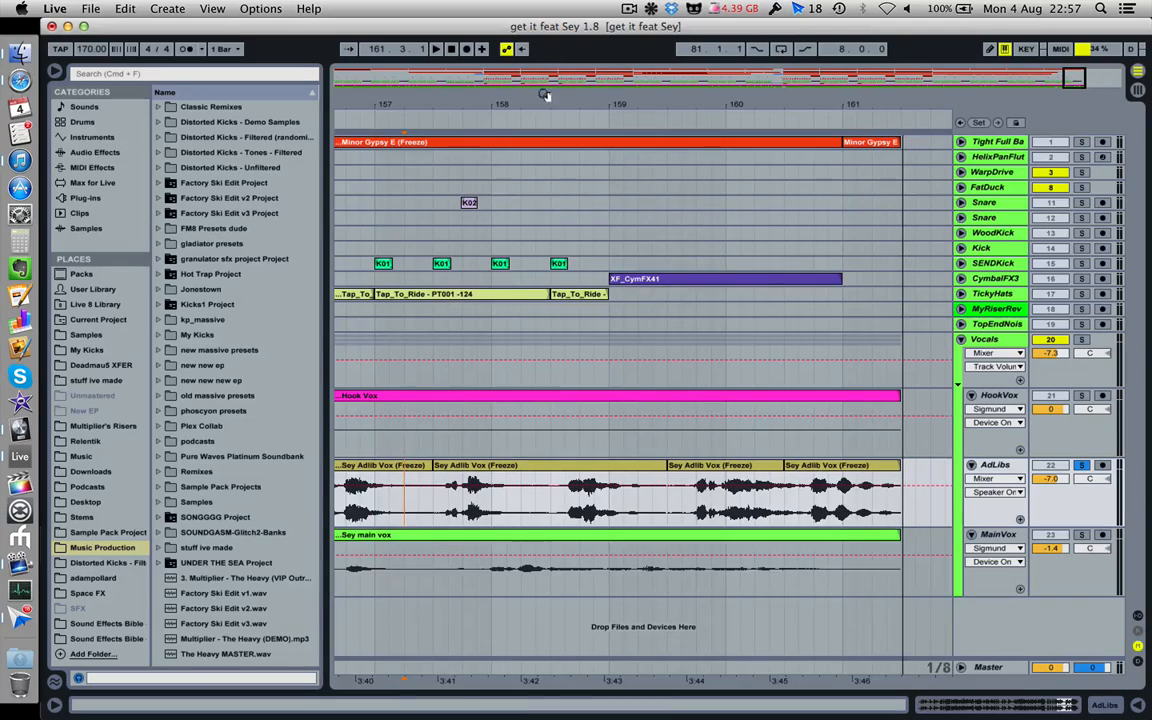
Unsolo the AdLibs track, fold the Vocals group, and show the whole song in the arrangement
left_click_drag(543, 95, 545, 170)
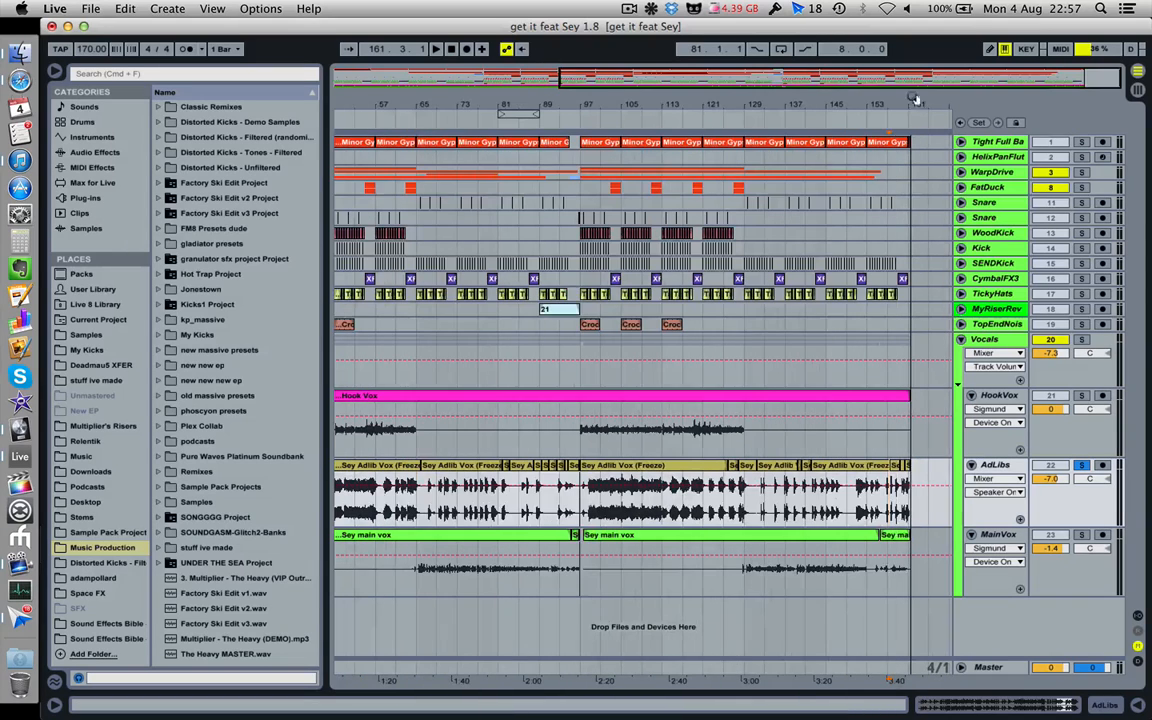
left_click(1082, 466)
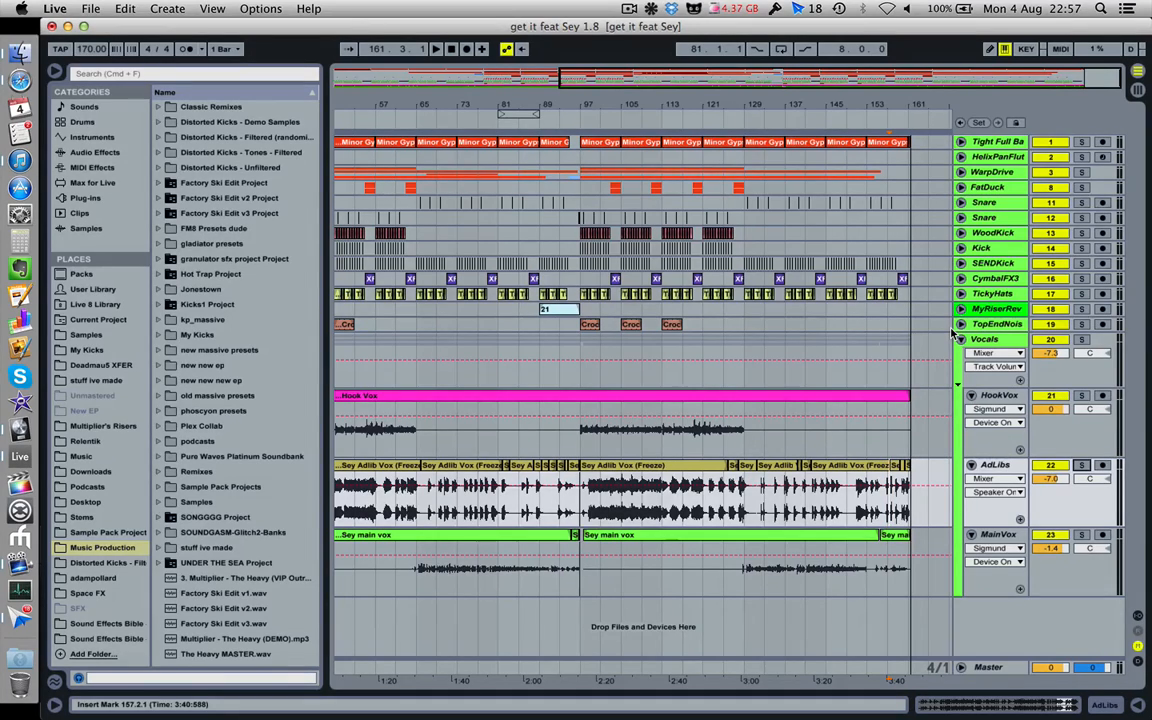
left_click(960, 339)
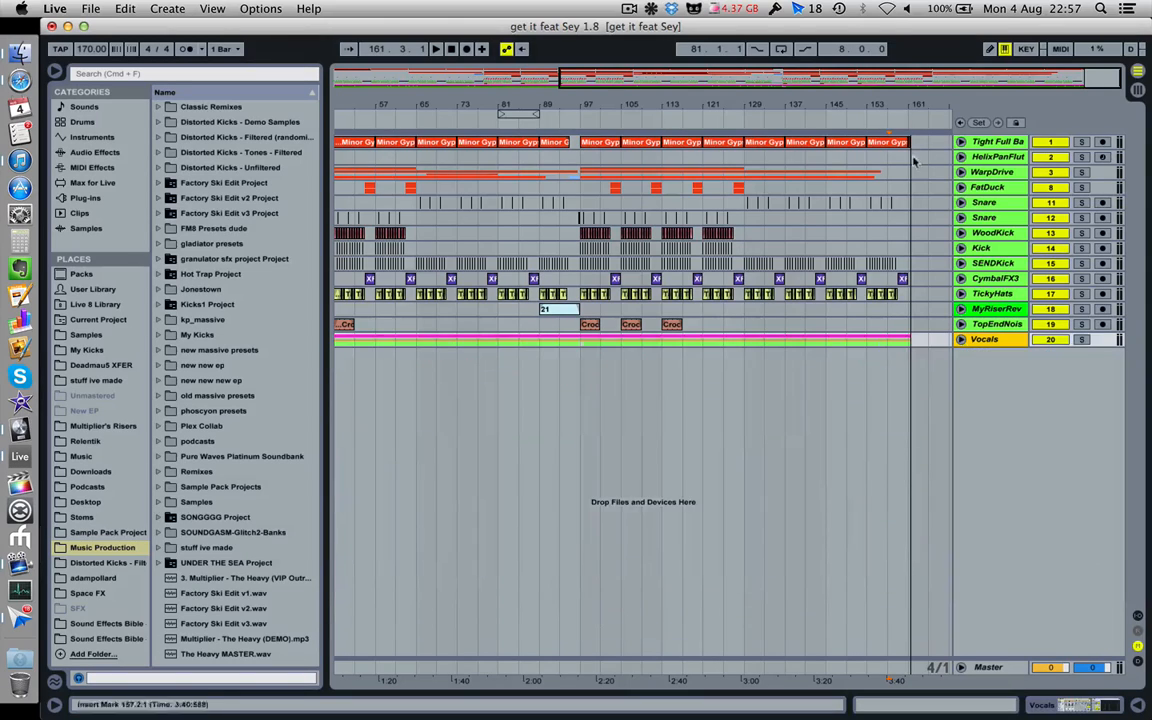
double_click(912, 101)
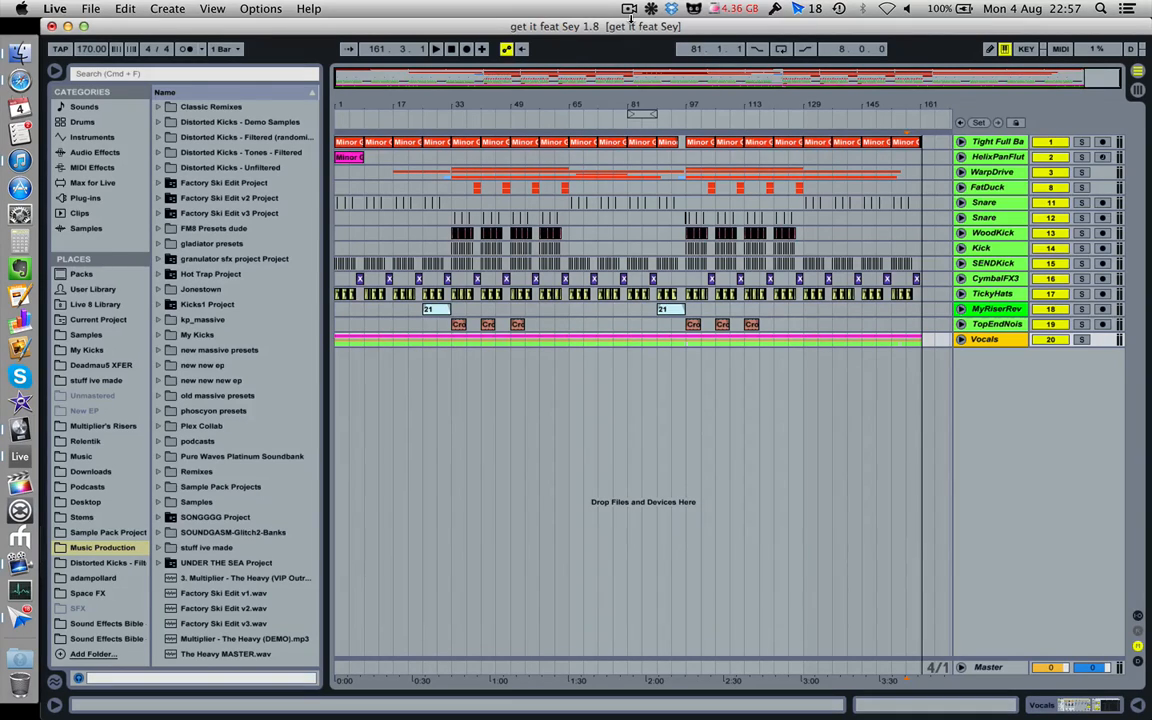
left_click(630, 10)
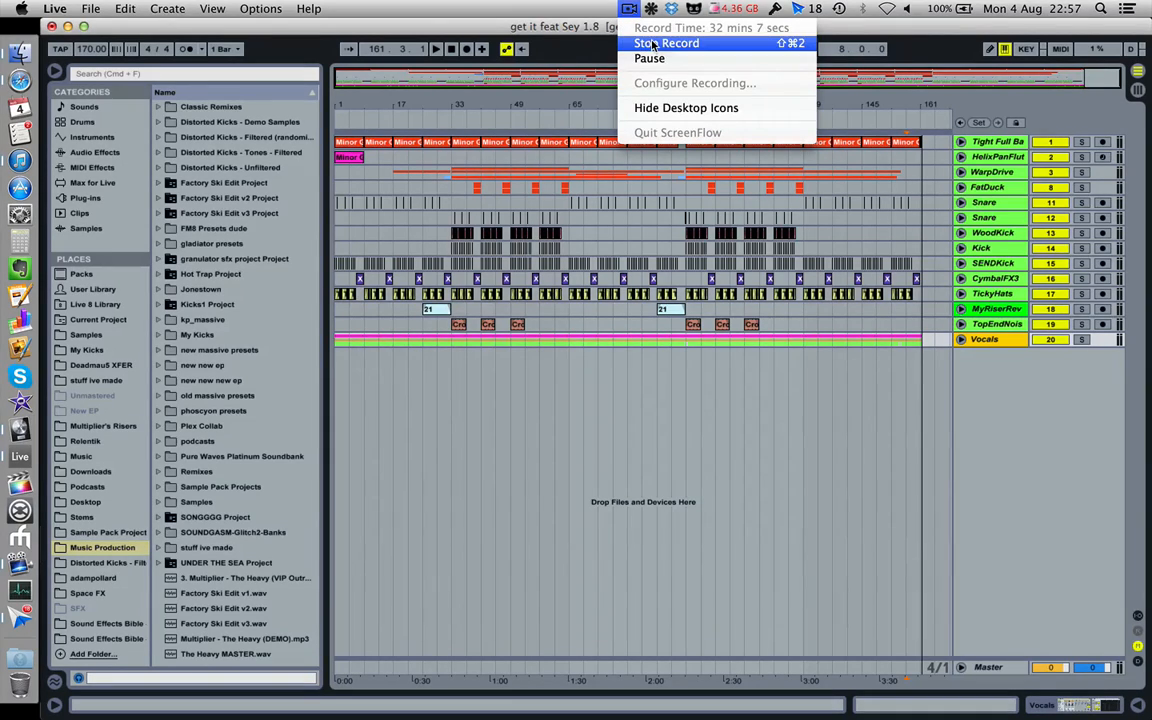